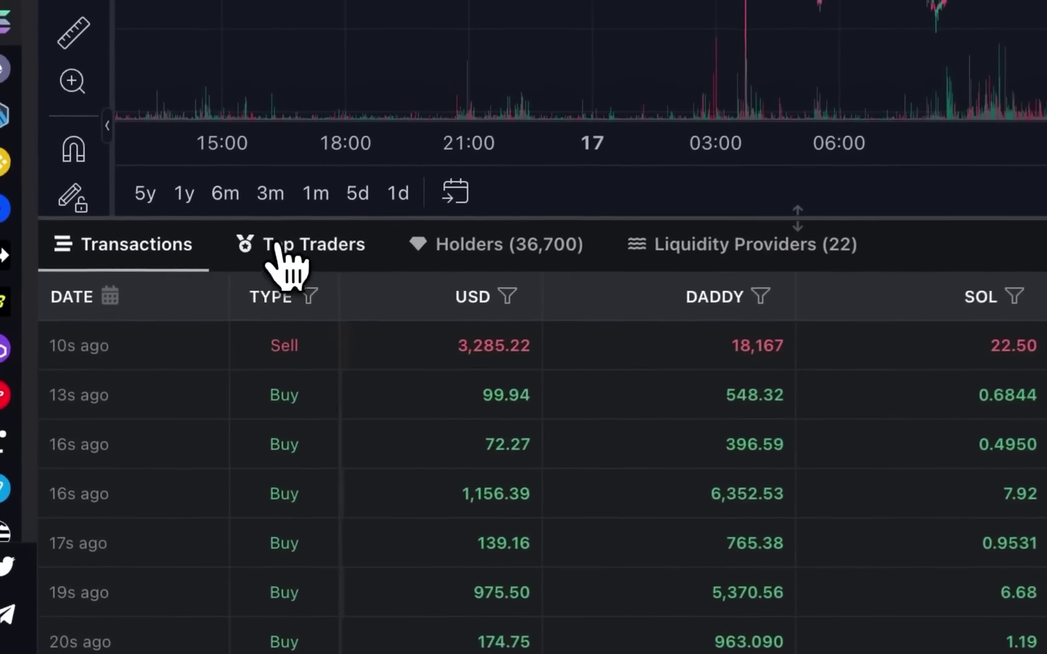
# Show the DADDY/SOL pair's Top Traders ranking on DEX Screener
pyautogui.click(177, 400)
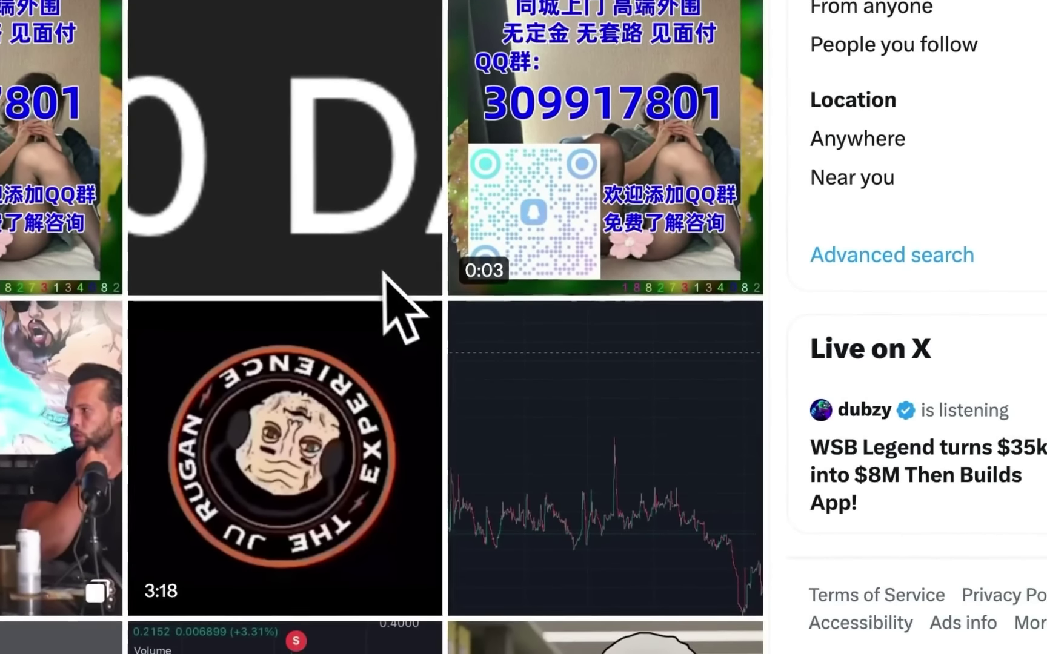
pyautogui.scroll(-5, 383, 272)
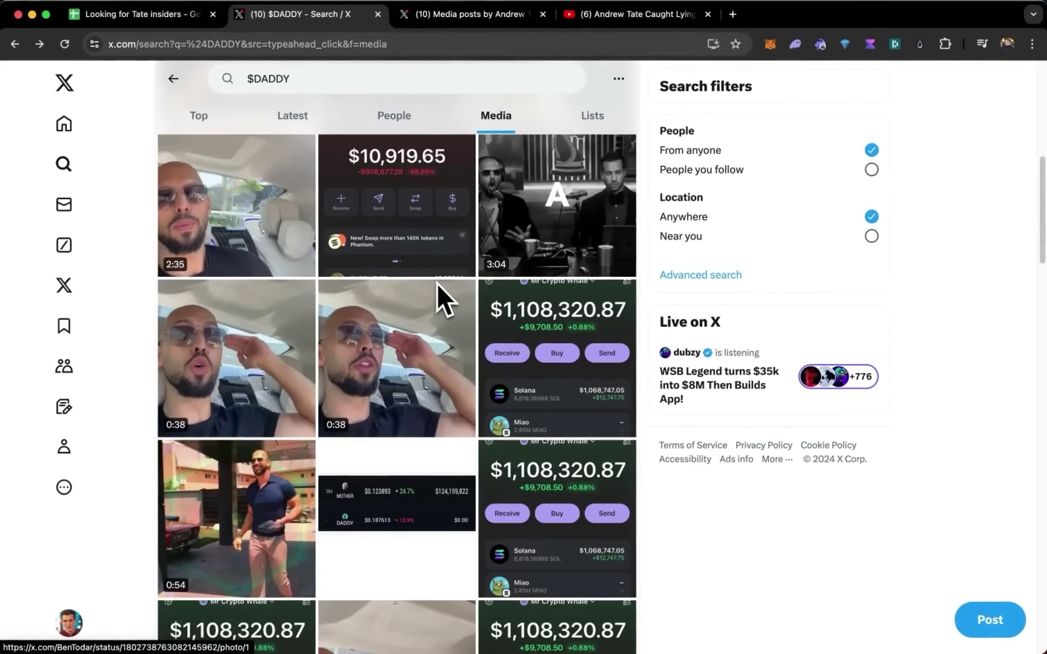
pyautogui.scroll(-10, 436, 282)
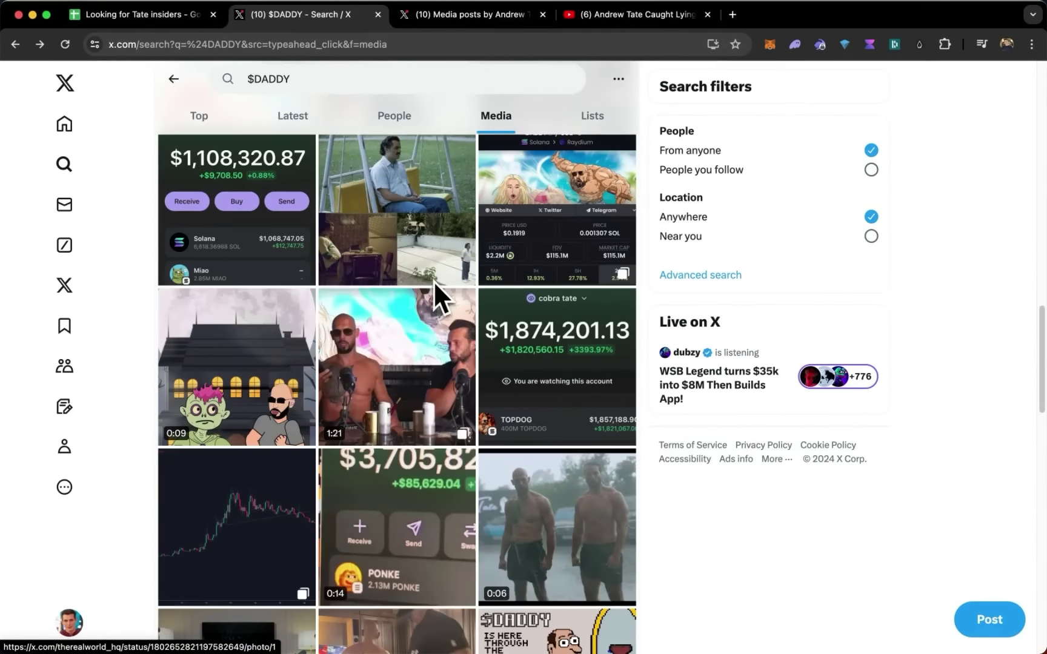
pyautogui.scroll(-3, 433, 280)
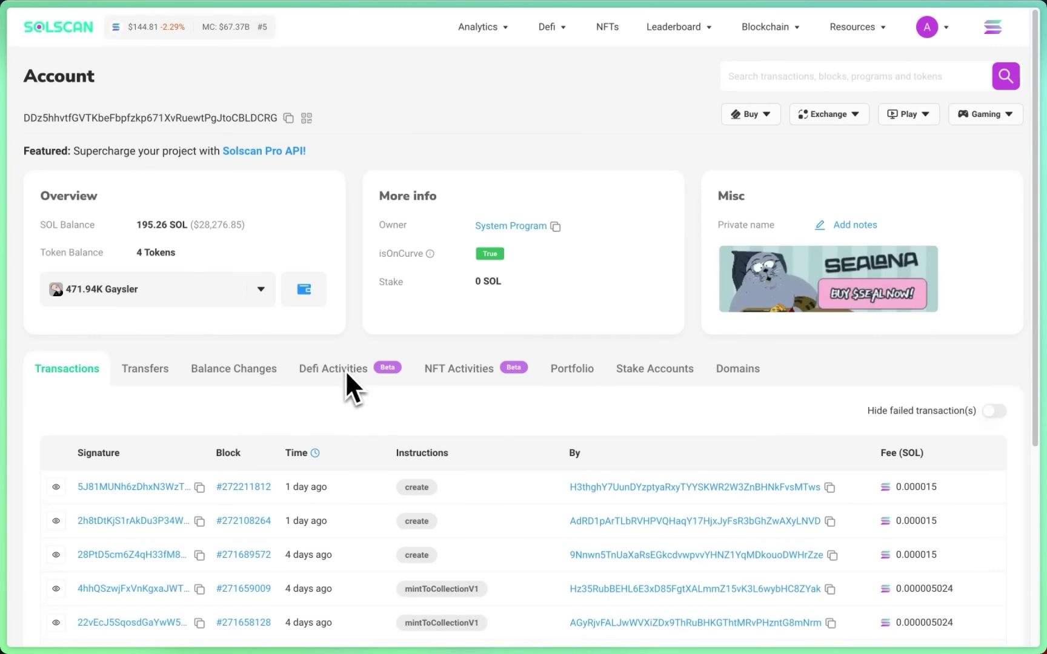
# Review the second trader's Solscan transaction list, then return to the Top Traders sheet
pyautogui.scroll(-3, 344, 372)
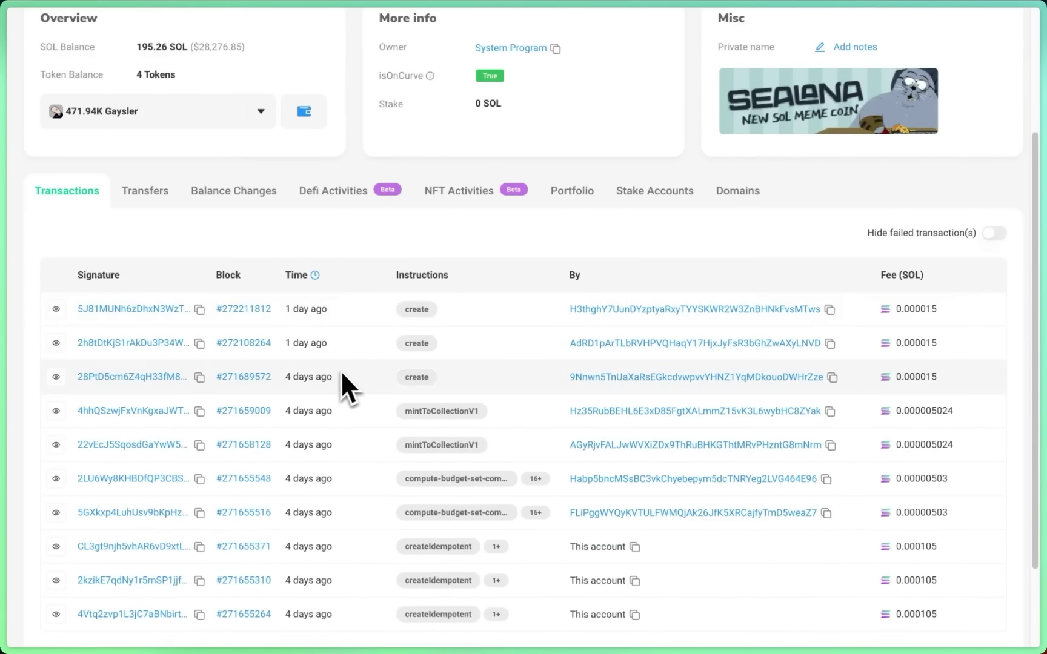
pyautogui.scroll(1, 336, 394)
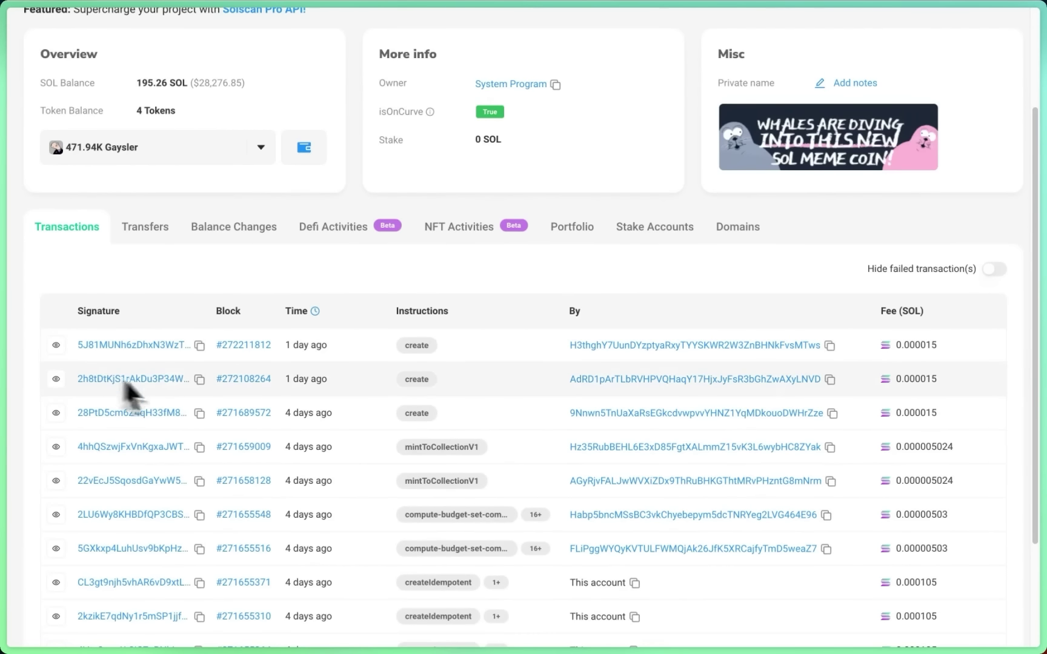
pyautogui.scroll(2, 203, 332)
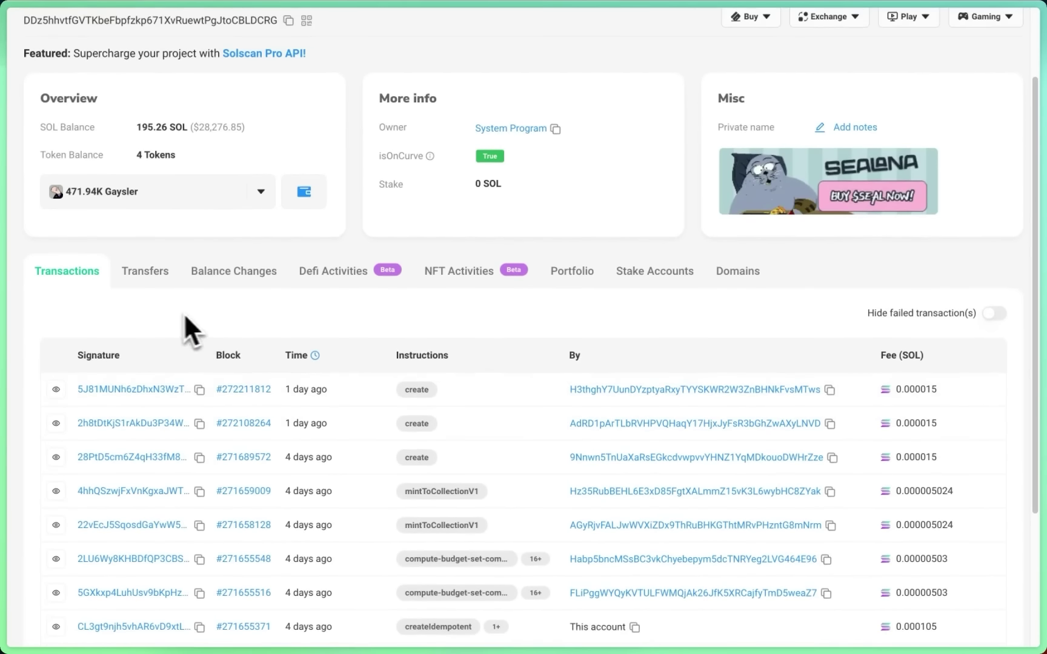
pyautogui.press('super+Tab')
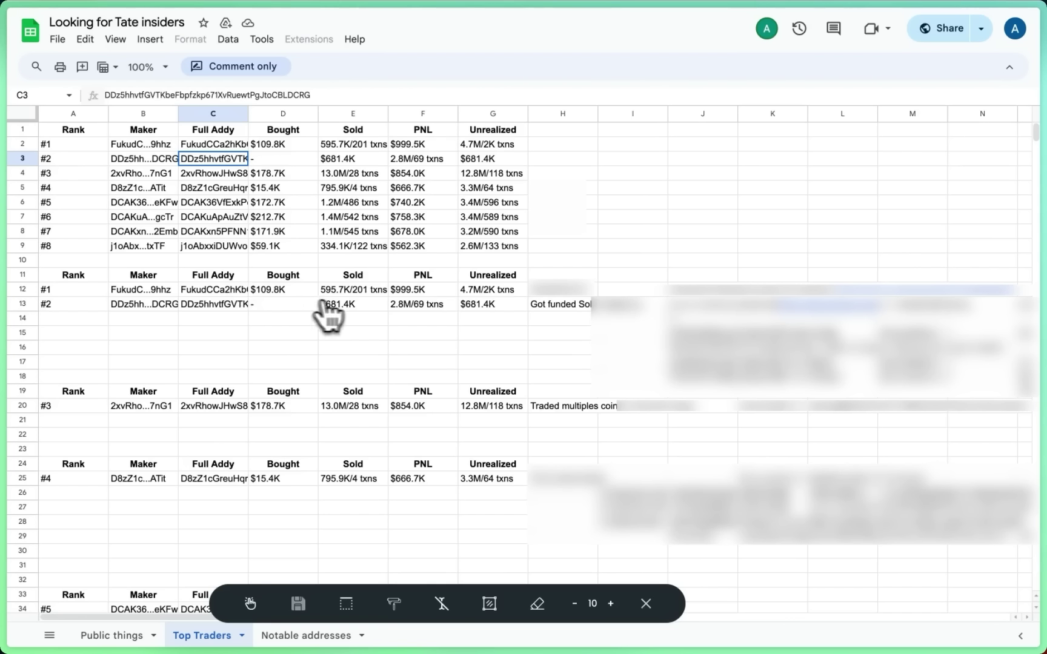
pyautogui.click(418, 291)
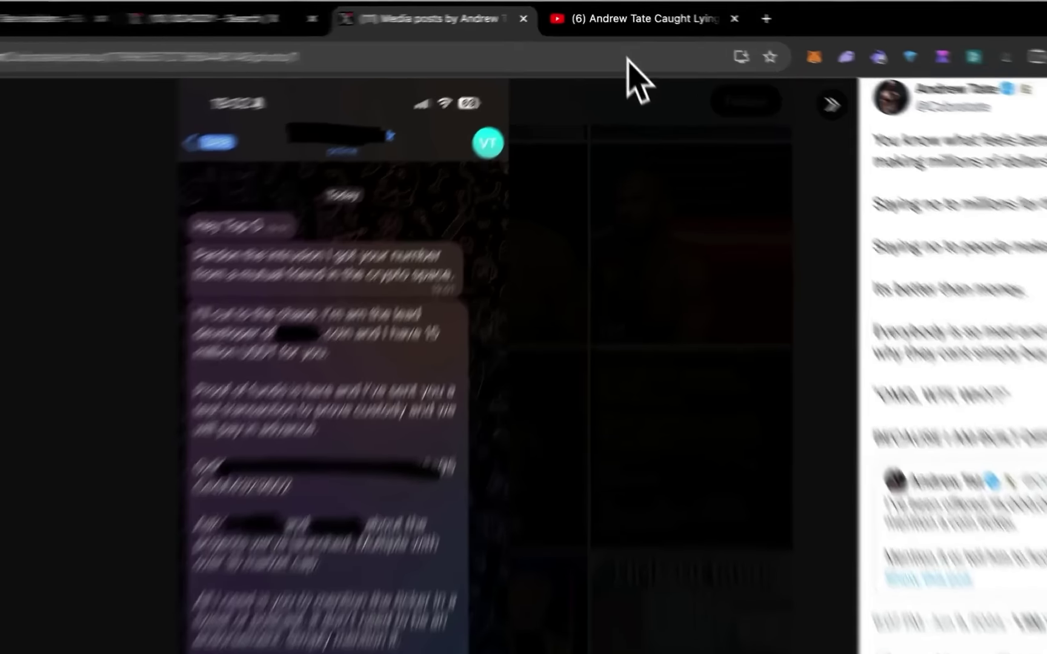
# Go past the Andrew Tate Caught Lying video to Bubblemaps' $DADDY insider thread
pyautogui.click(621, 16)
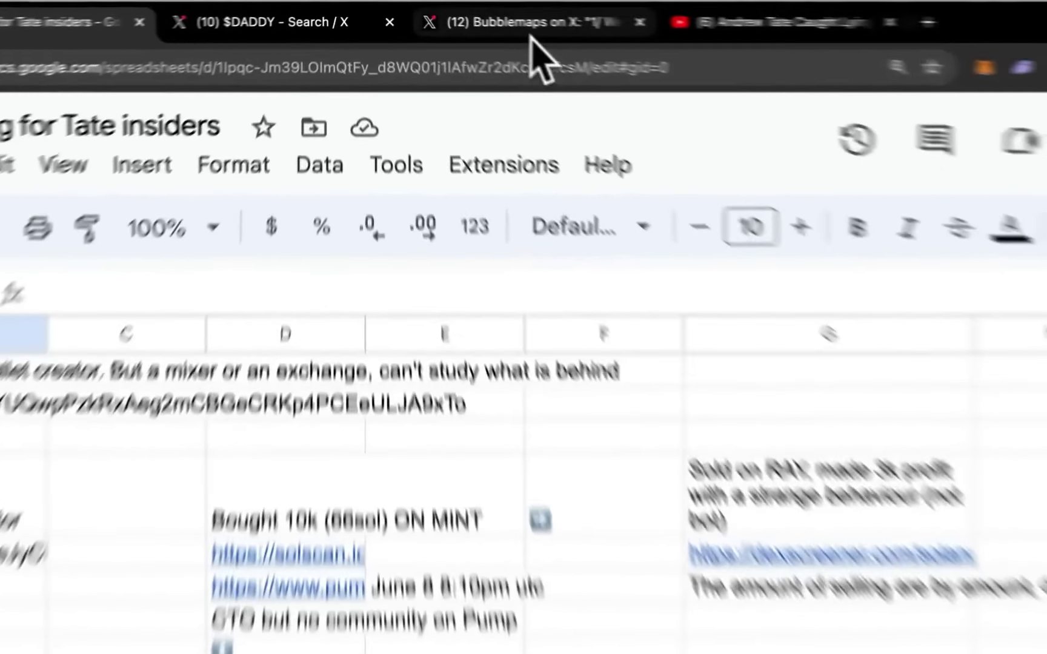
pyautogui.click(463, 14)
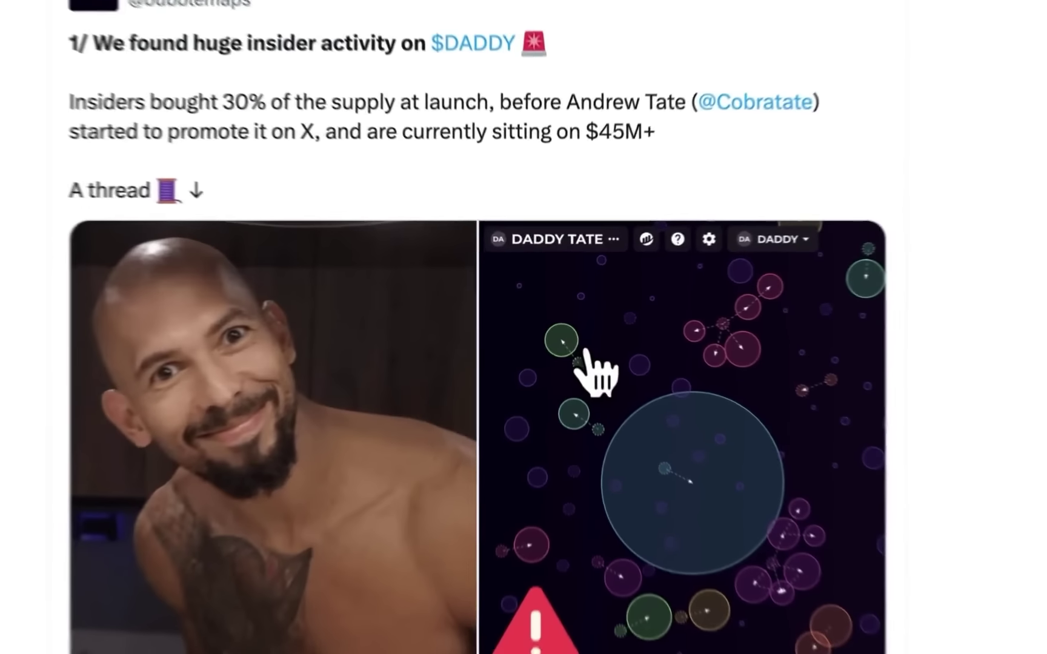
# Enlarge the thread's bubble map image, then return to the insiders spreadsheet
pyautogui.click(582, 330)
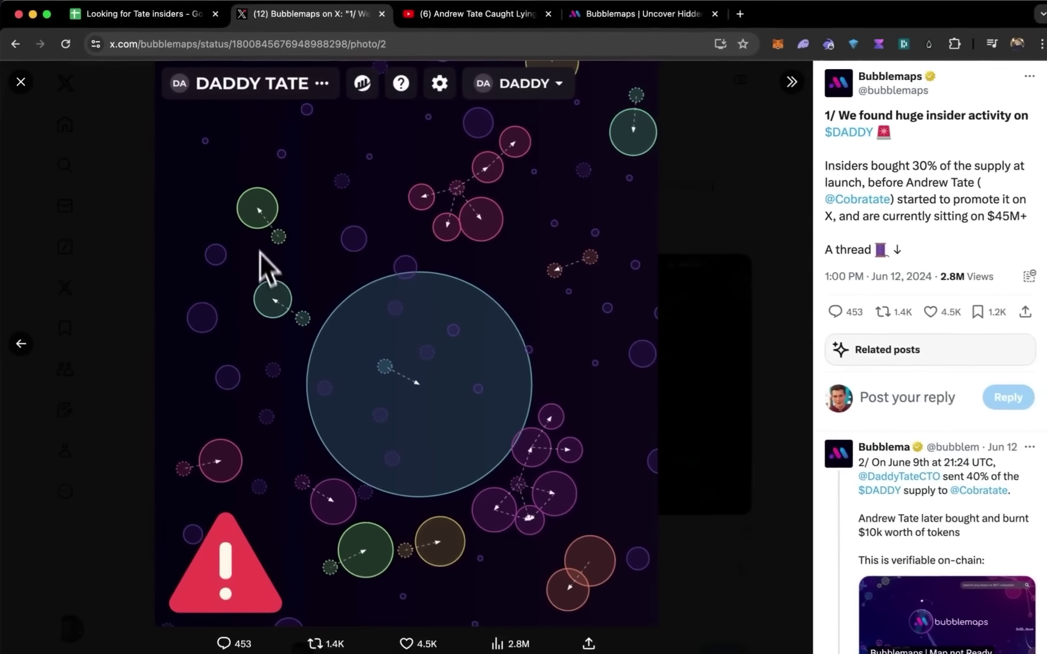
pyautogui.click(173, 15)
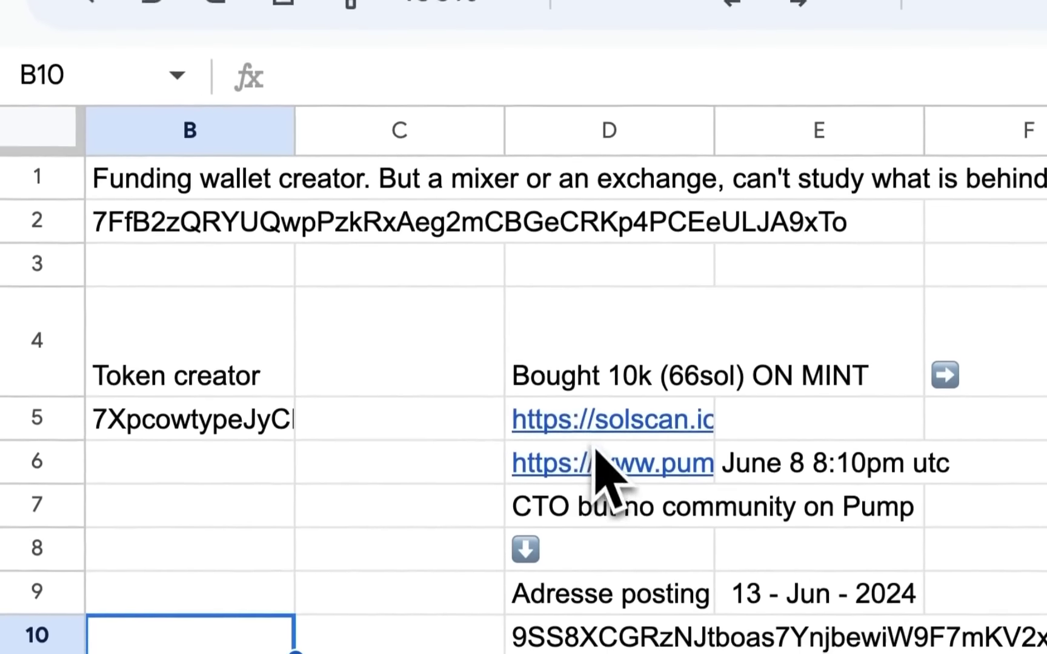
# Follow the DADDY TATE pump.fun link noted in cell D6
pyautogui.click(492, 364)
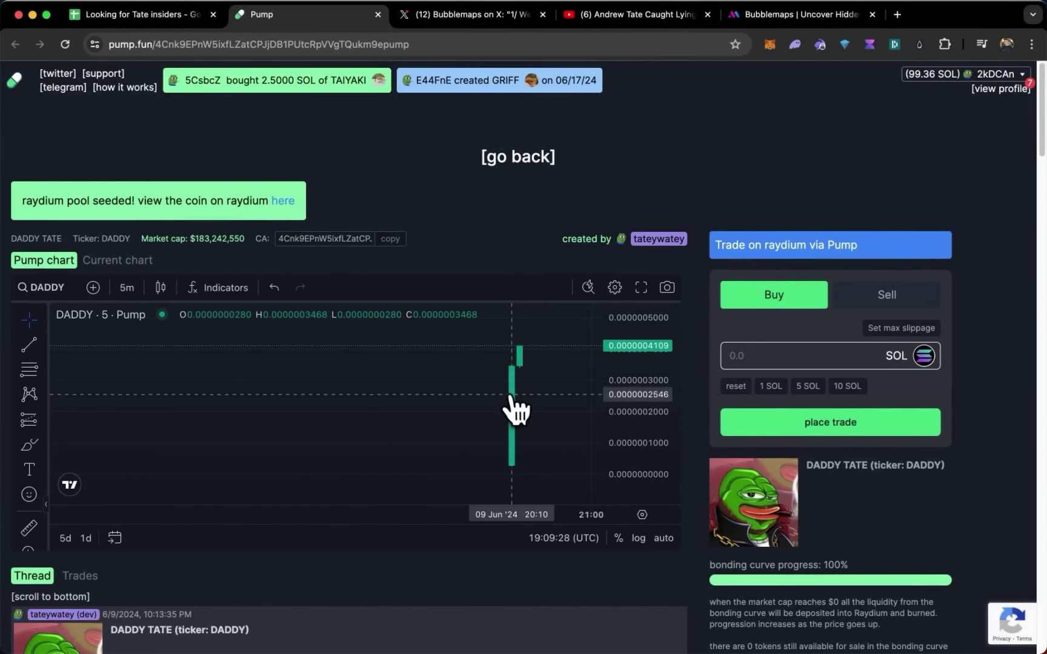
# Go to the DADDY TATE creator's pump.fun profile and list their created coins
pyautogui.scroll(-5, 835, 433)
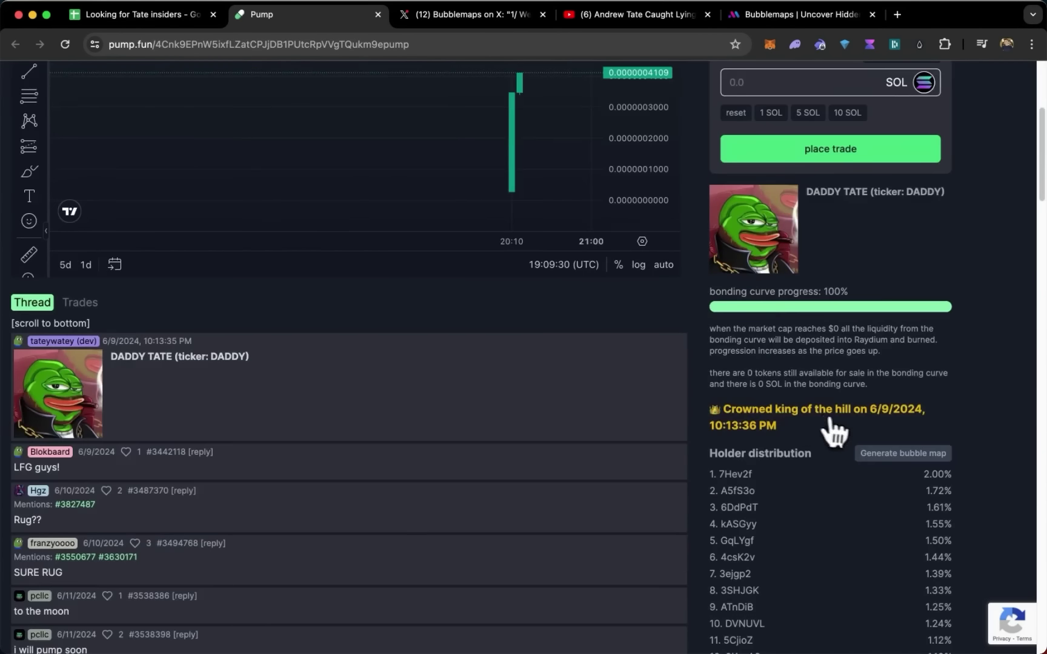
pyautogui.scroll(4, 877, 385)
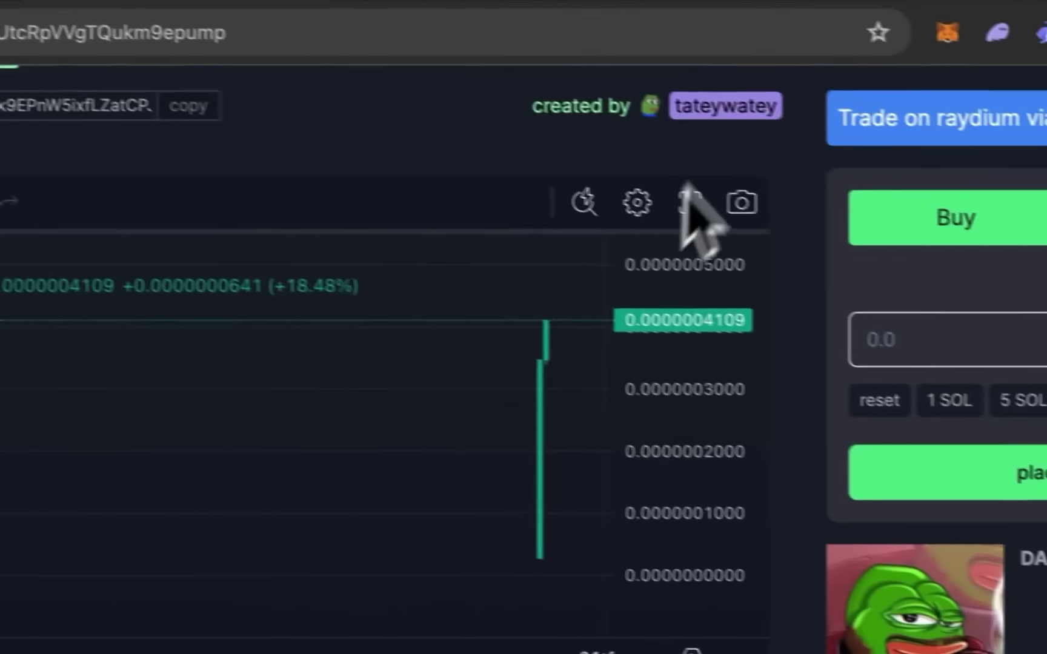
pyautogui.click(704, 104)
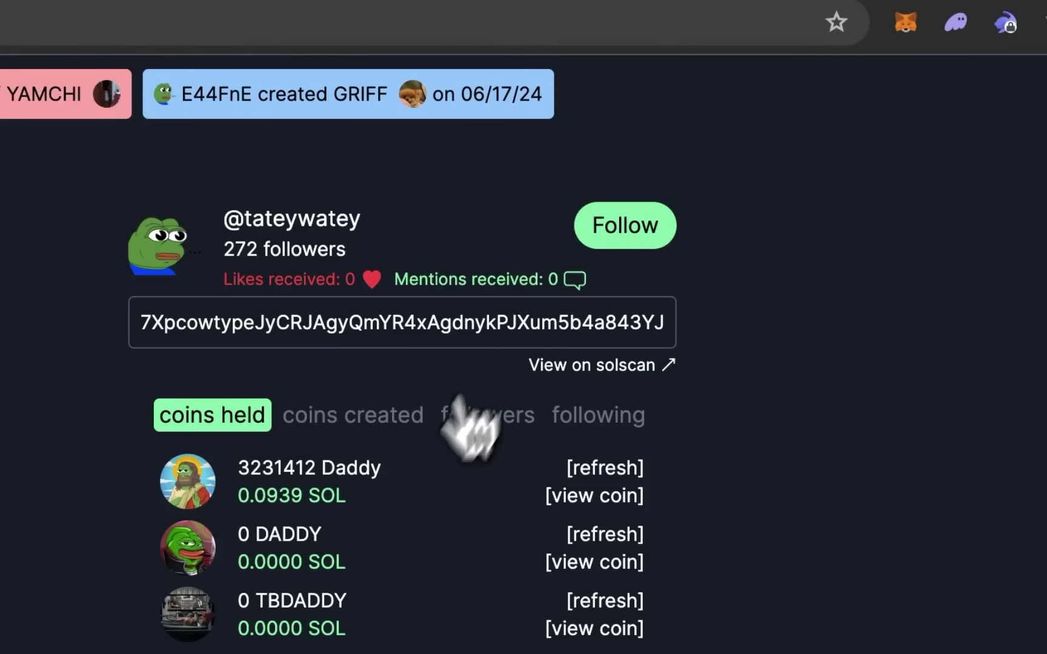
pyautogui.click(332, 418)
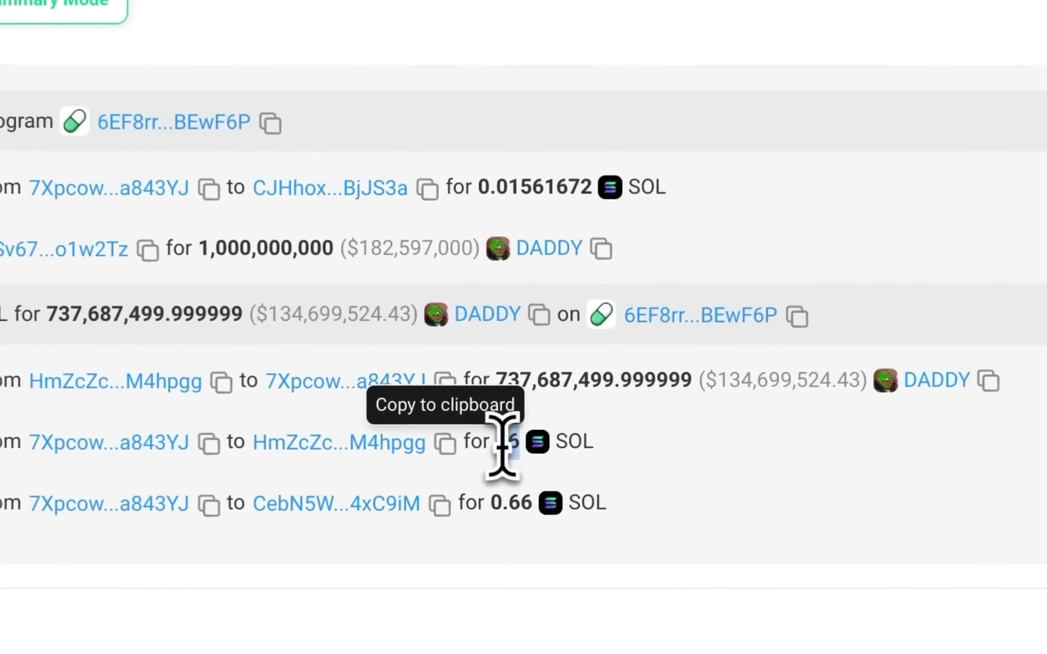
# Highlight the 66 SOL buy amount in the Solscan transaction, then deselect it
pyautogui.doubleClick(557, 439)
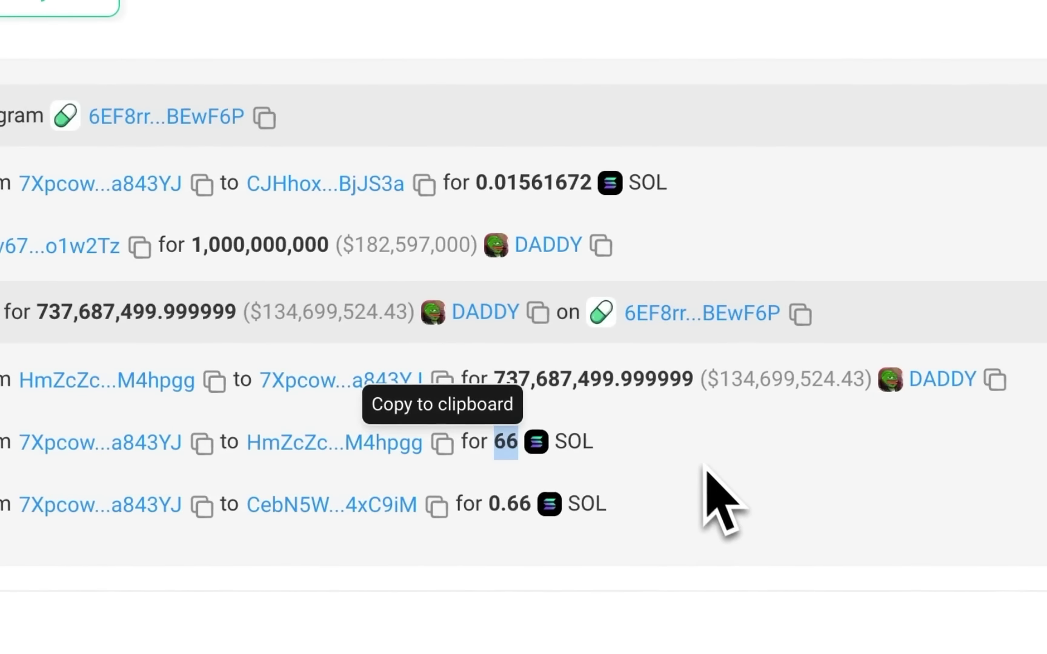
pyautogui.click(694, 453)
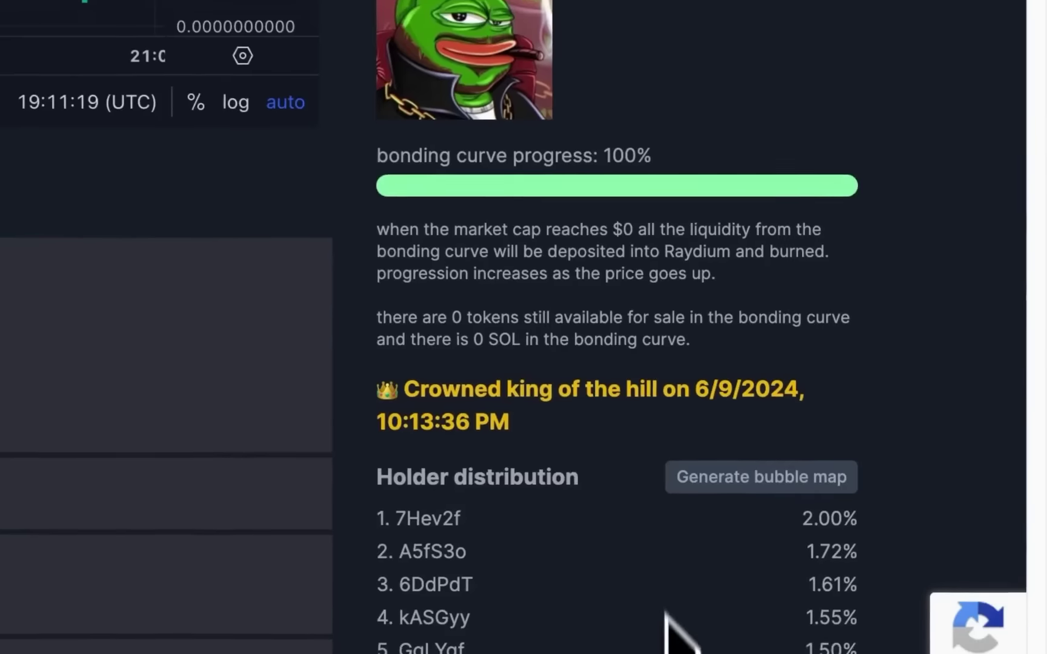
pyautogui.scroll(-1, 666, 630)
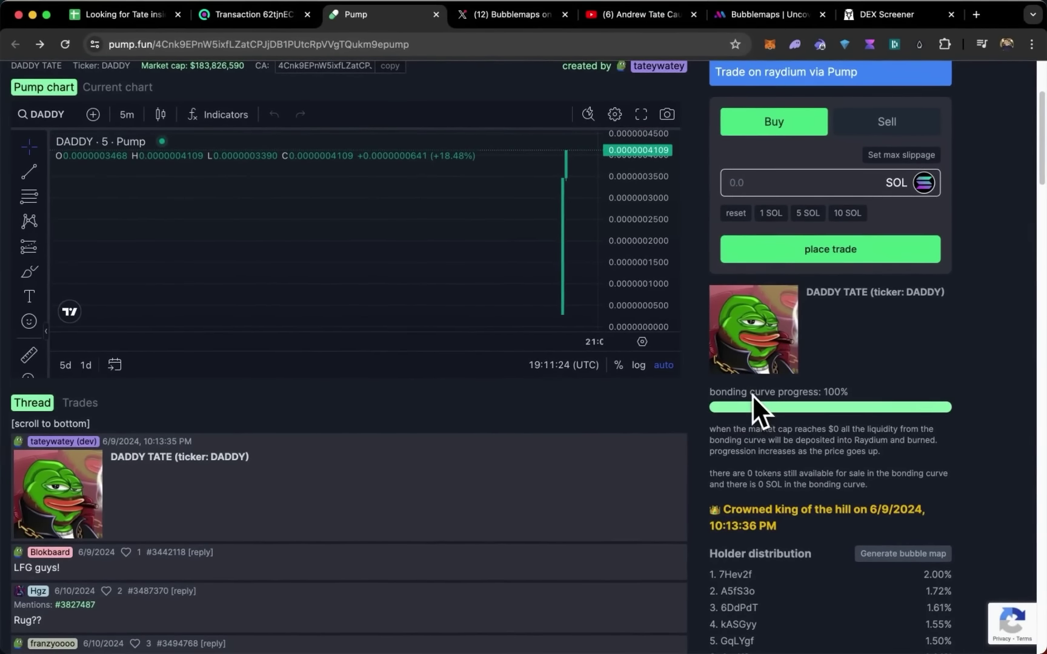
# Back in the spreadsheet, check the June 8 8:10pm utc note and follow G5's DEX Screener link
pyautogui.press('super+1')
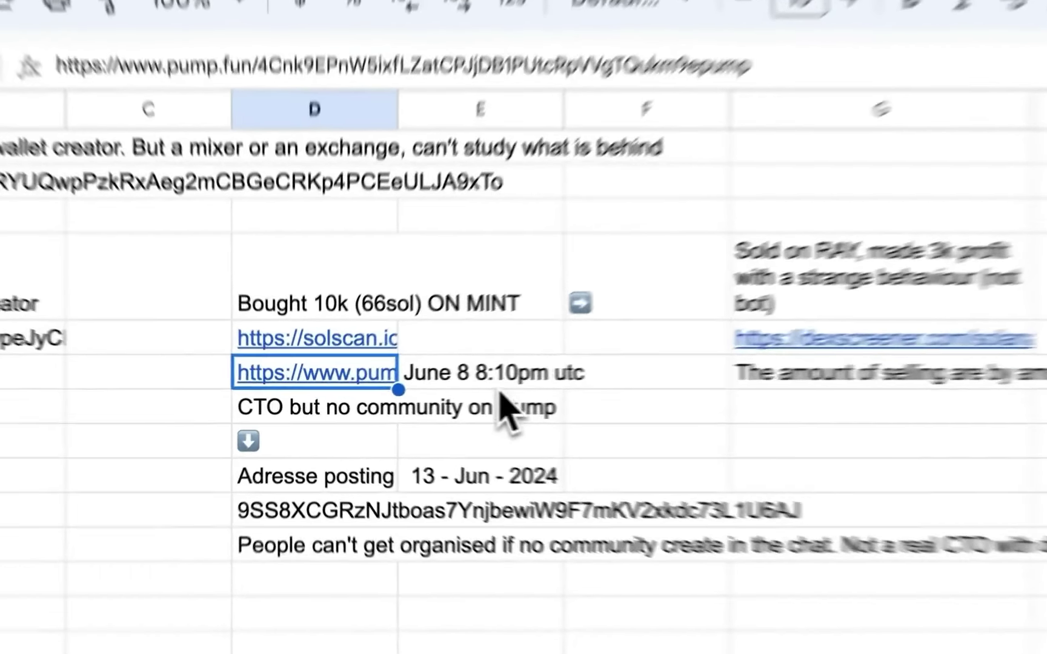
pyautogui.click(499, 384)
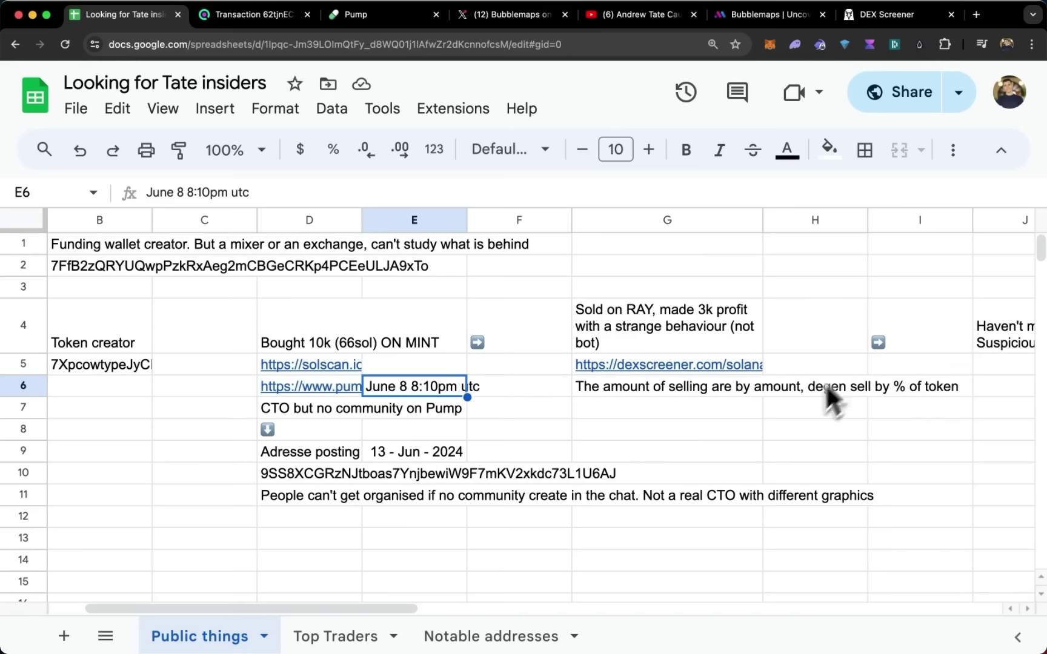
pyautogui.click(636, 361)
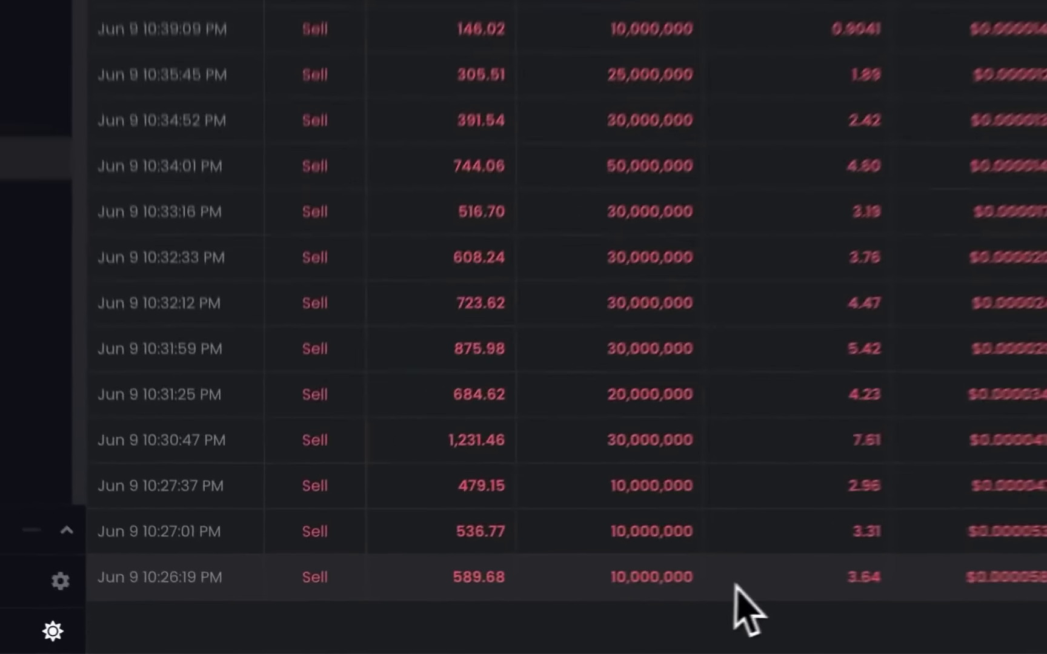
# Select the 10,000,000 DADDY sell amount and bring up that sell's Solscan transaction
pyautogui.doubleClick(424, 611)
pyautogui.click(485, 598)
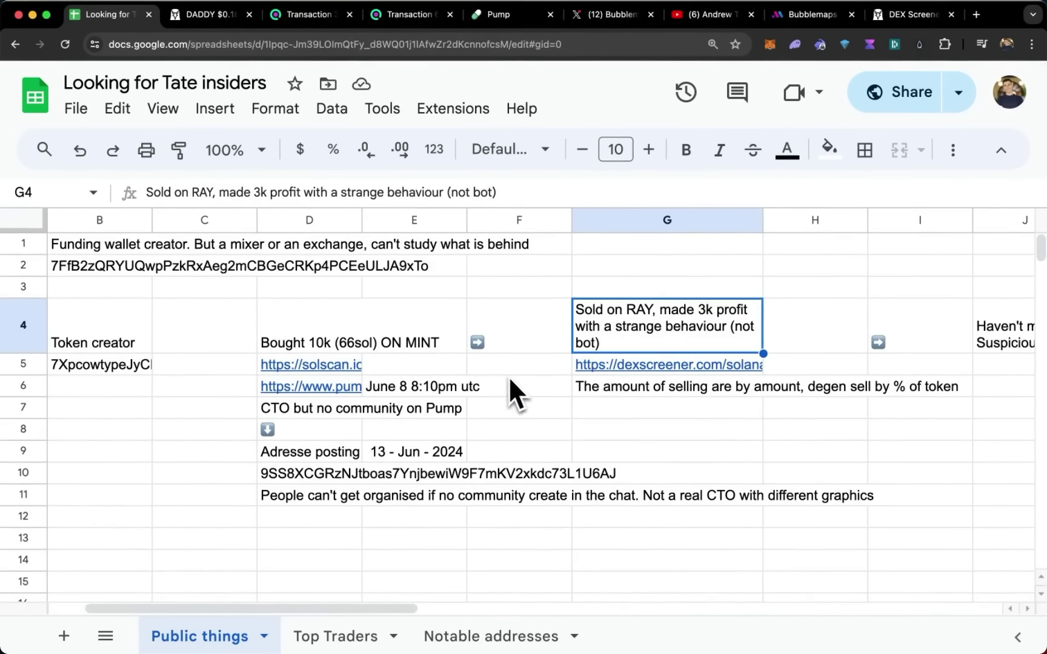
# Review the G6 note about fixed-amount sells, then switch to the DEX Screener DADDY page
pyautogui.click(629, 386)
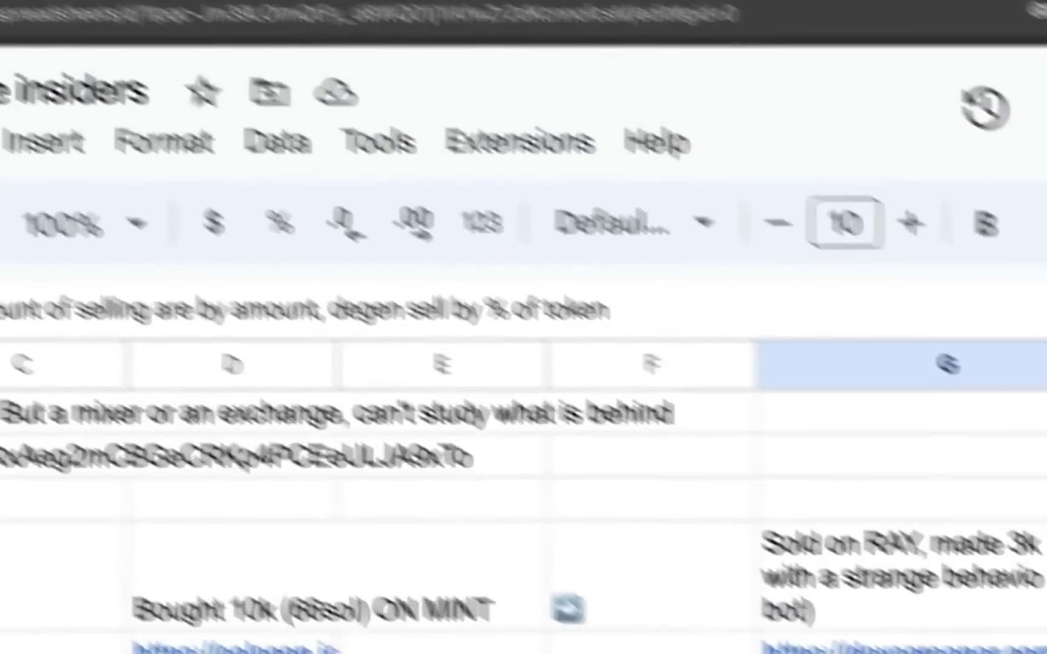
pyautogui.click(341, 28)
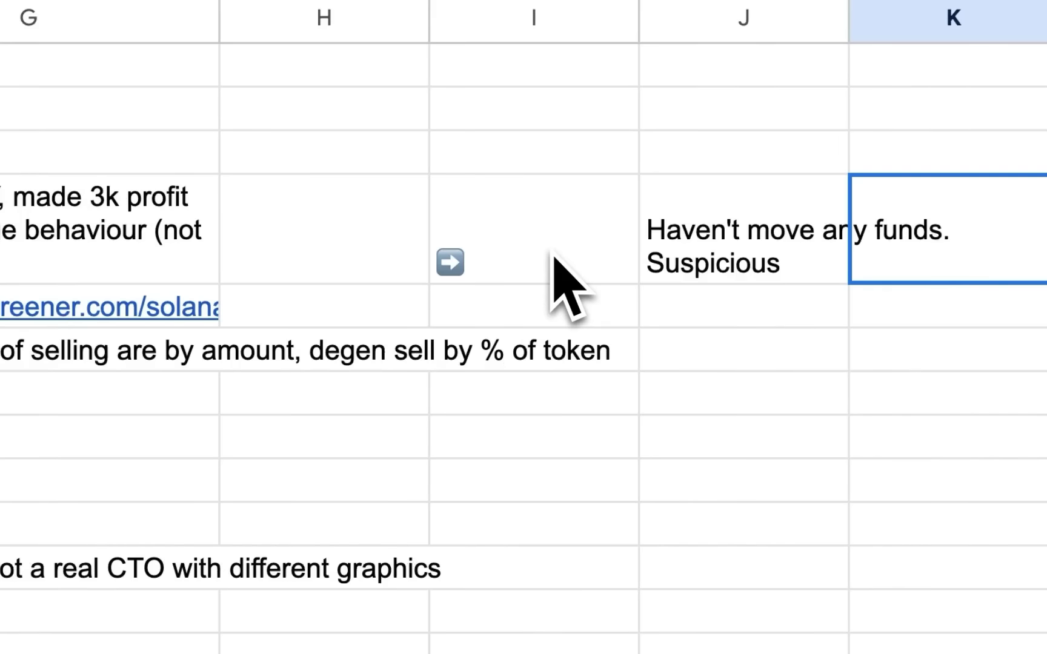
# Review the suspicious-funds note and the #2 trader row, then list the funded wallet's 17 DeFi activities
pyautogui.press('Right')
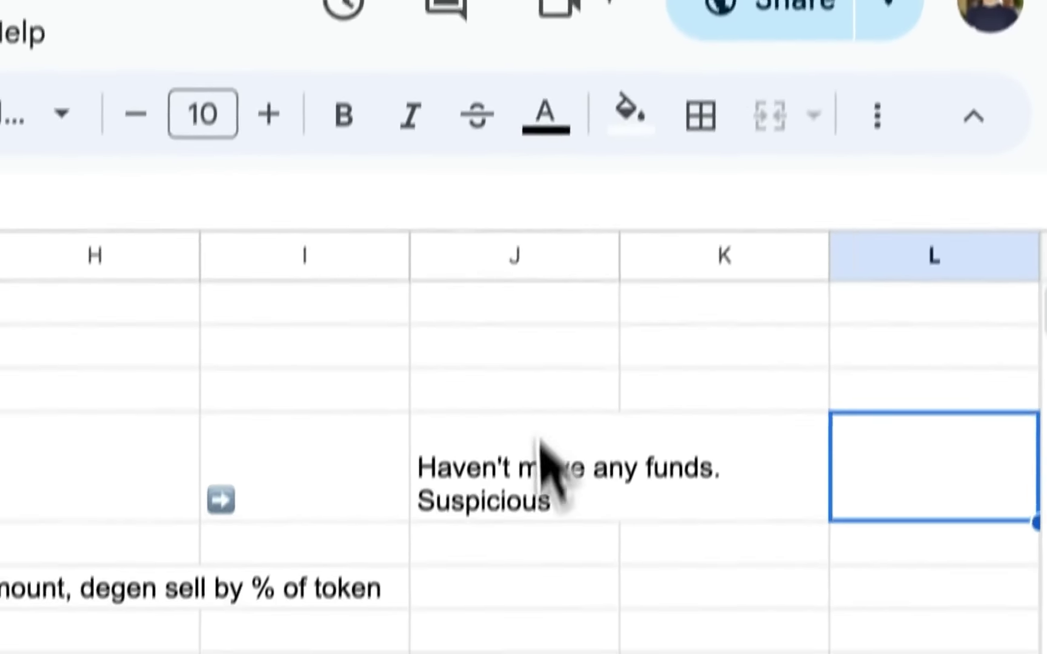
pyautogui.click(556, 254)
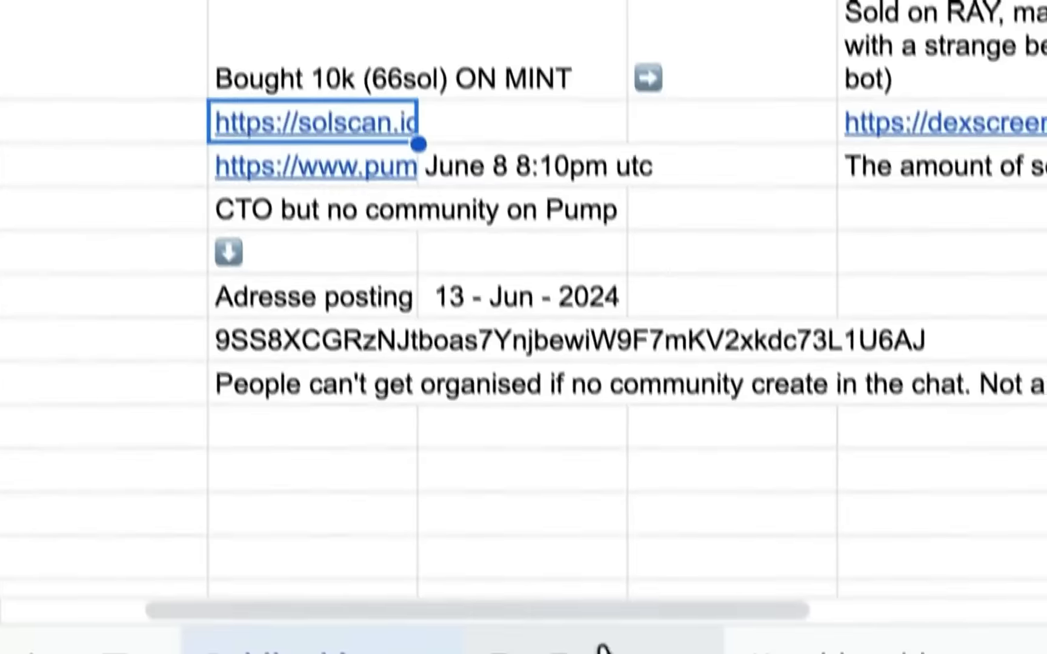
pyautogui.click(573, 622)
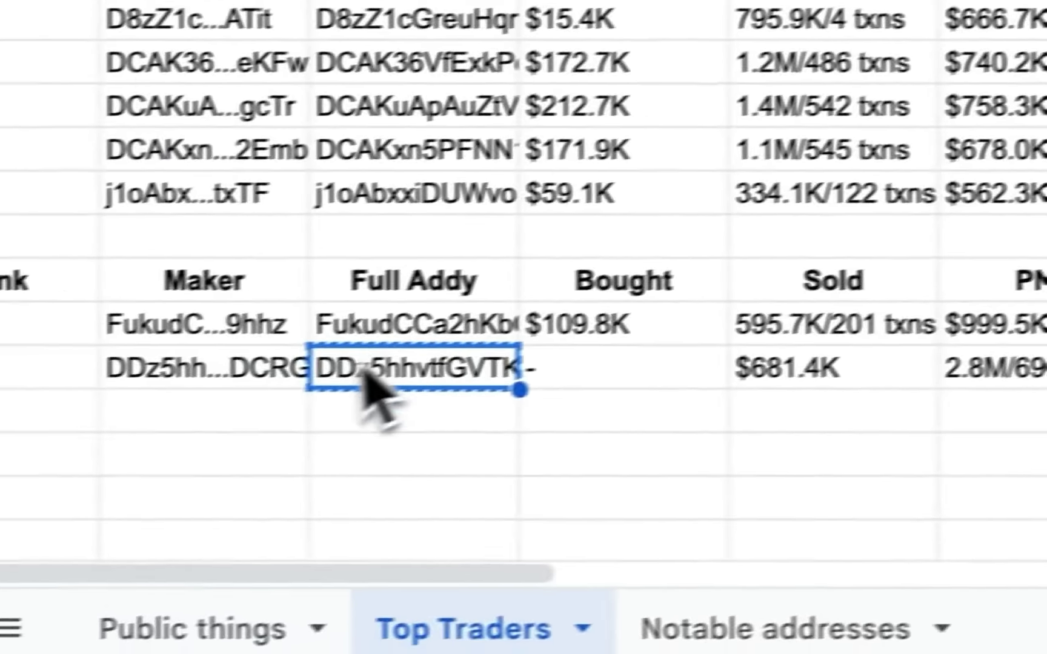
pyautogui.click(203, 418)
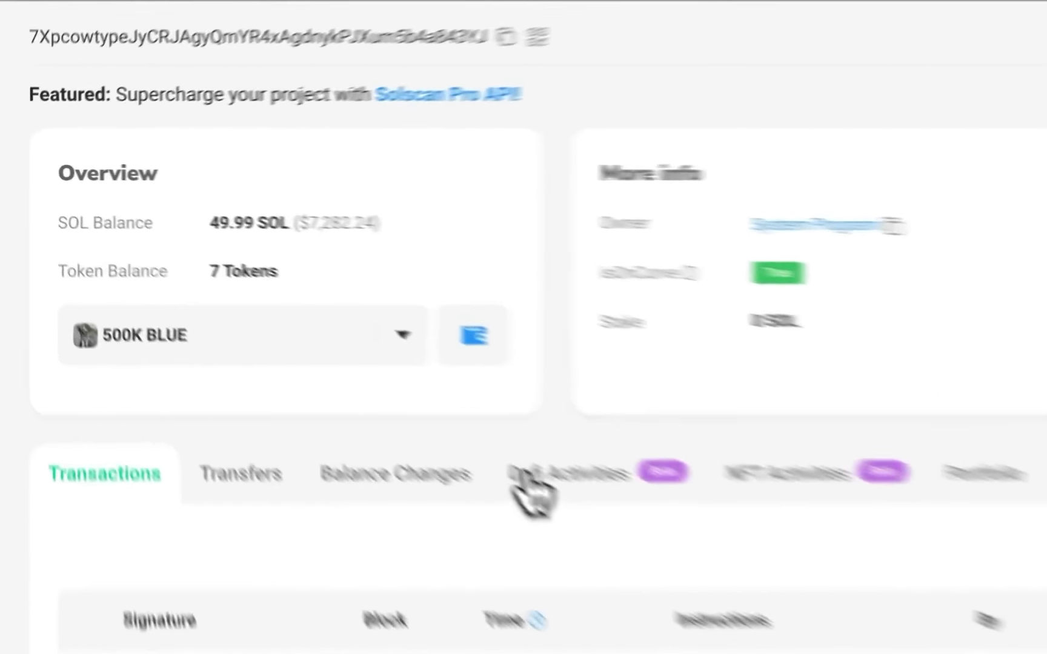
pyautogui.click(340, 363)
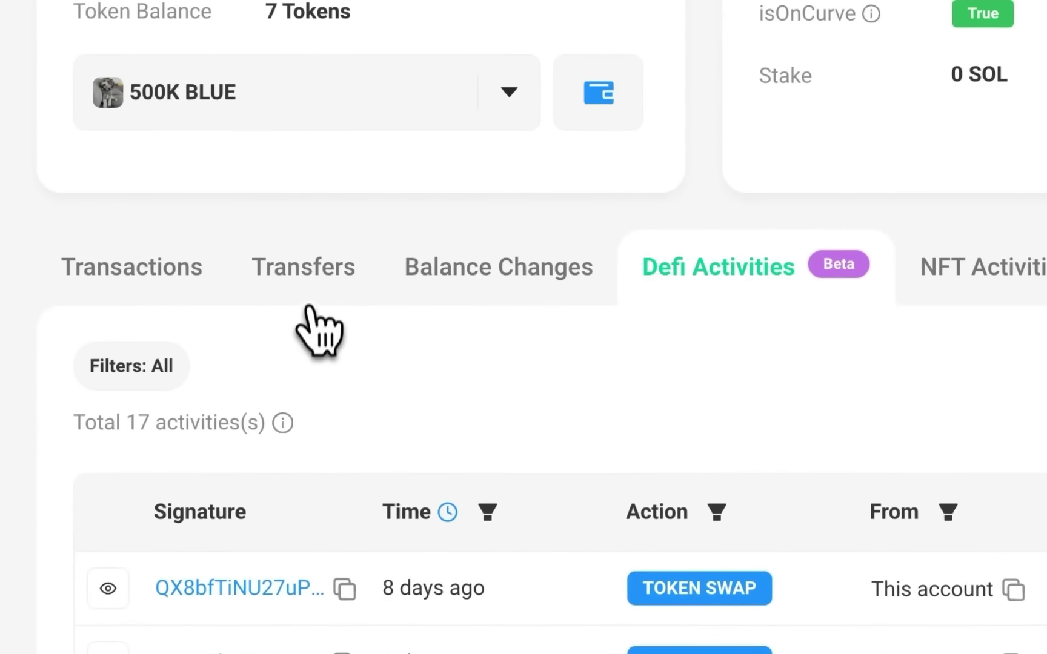
# View the wallet's transfers, then enlarge the DADDY/SOL Top Traders table and check trader #8's address
pyautogui.click(312, 269)
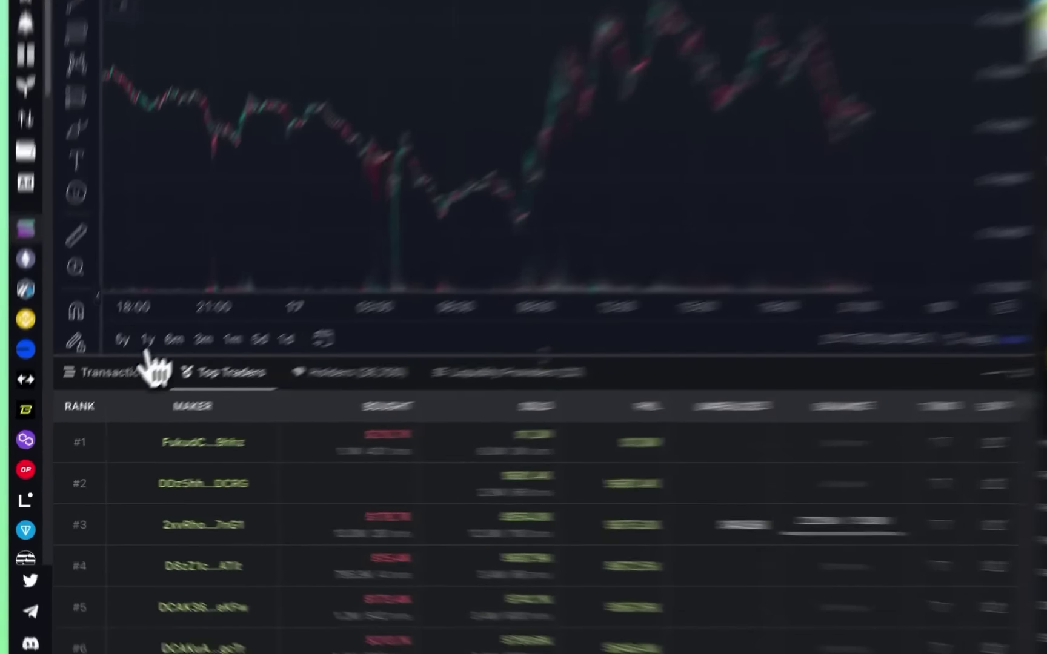
pyautogui.click(95, 402)
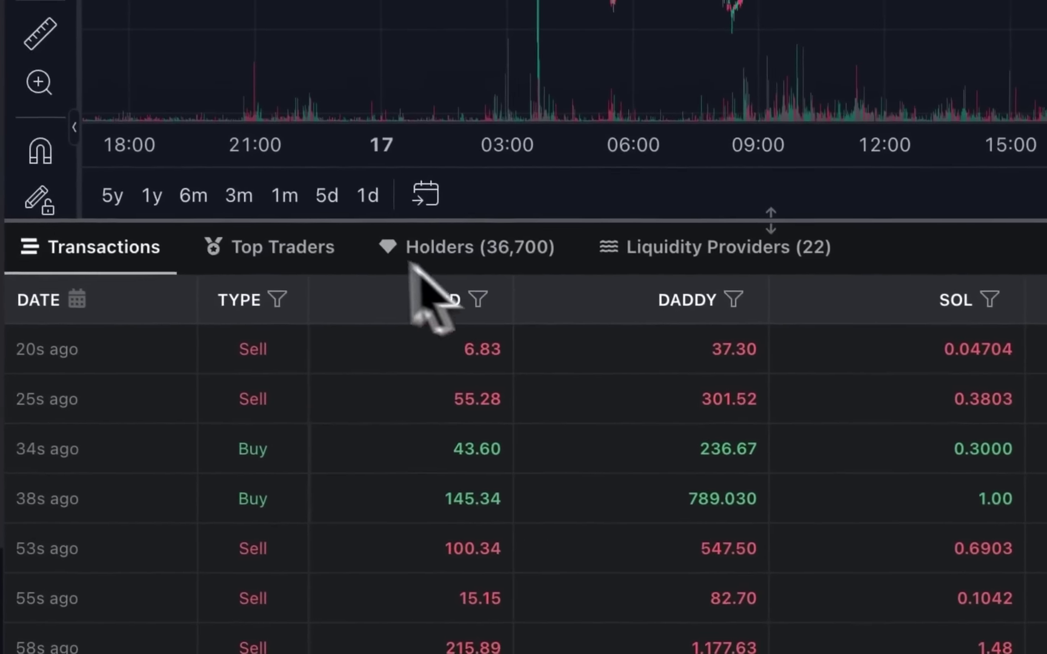
pyautogui.click(303, 248)
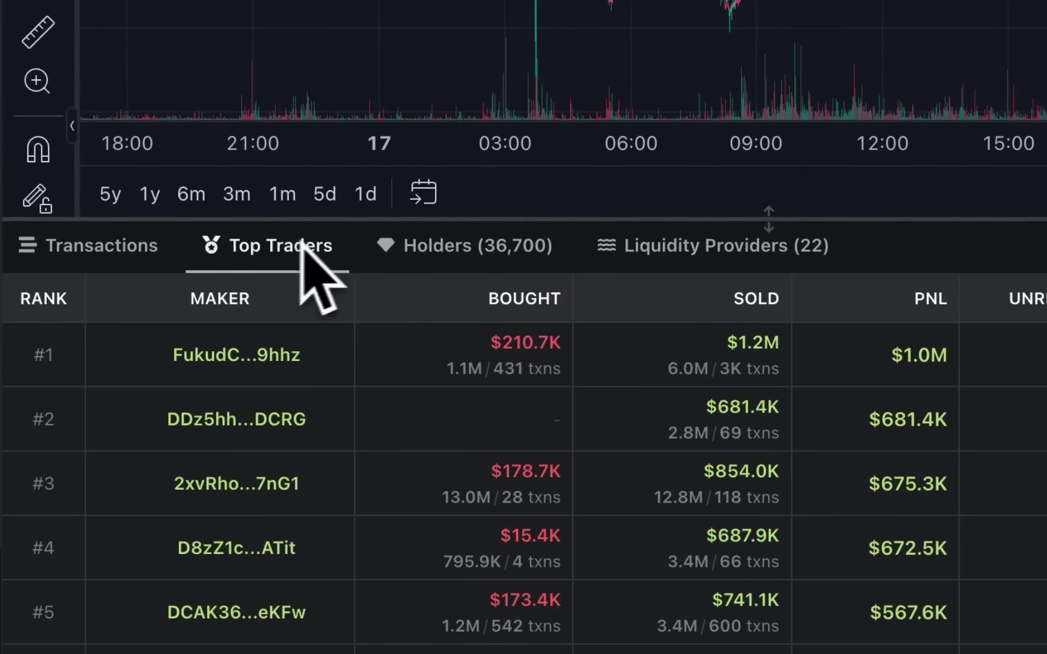
pyautogui.moveTo(735, 203); pyautogui.dragTo(776, 161)
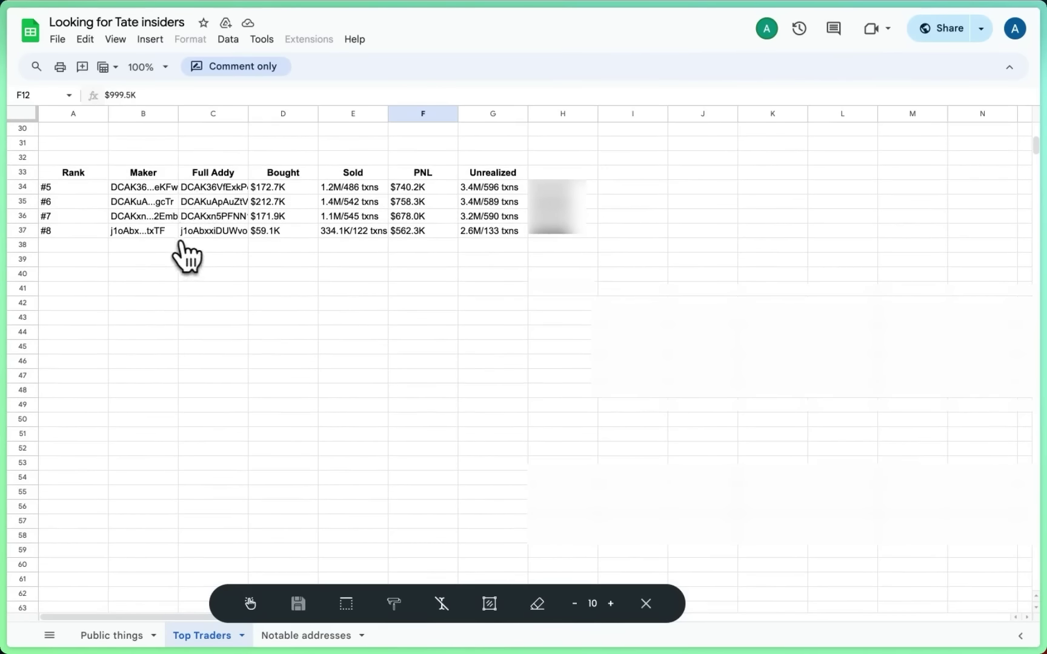
pyautogui.click(215, 234)
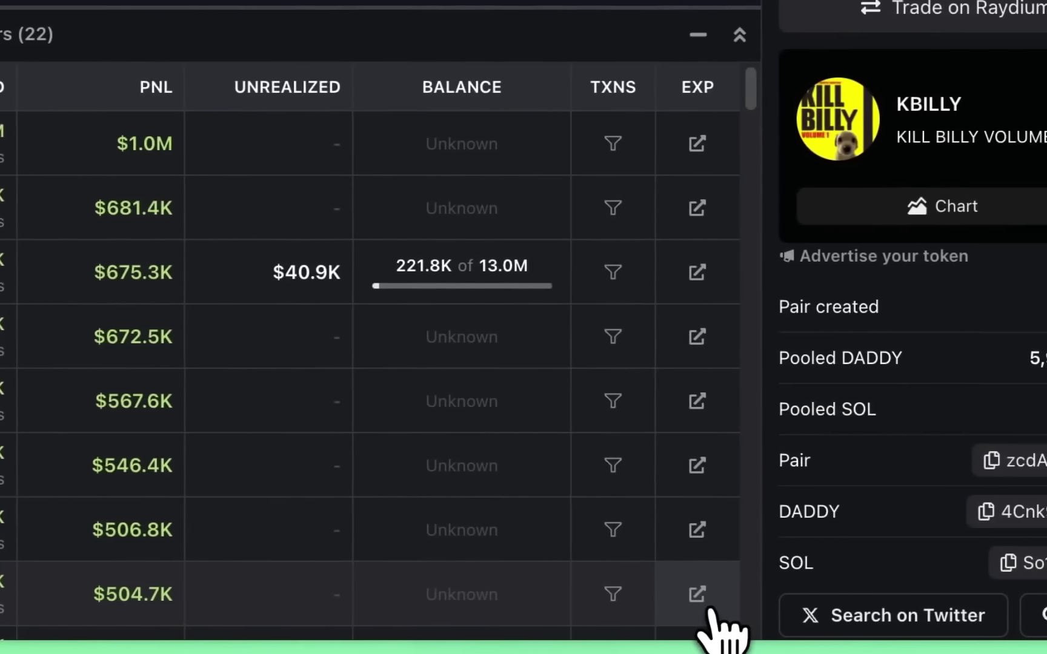
# Review trader #8's wallet in Solscan and compare the #7 ($678.0K) and #8 ($562.3K) PnL
pyautogui.click(710, 610)
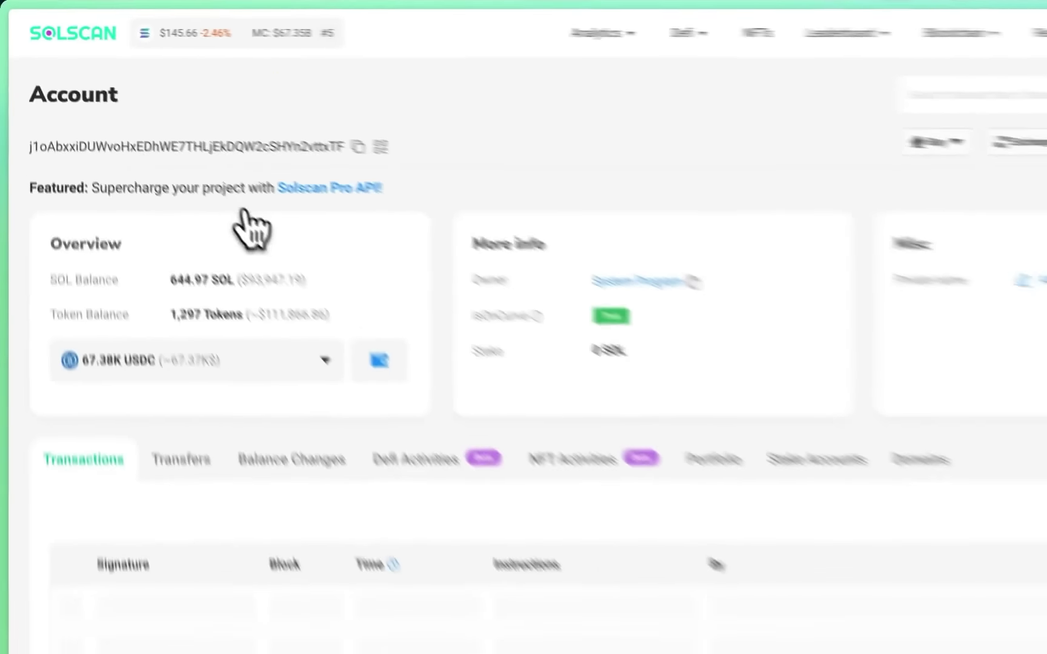
pyautogui.scroll(-3, 564, 606)
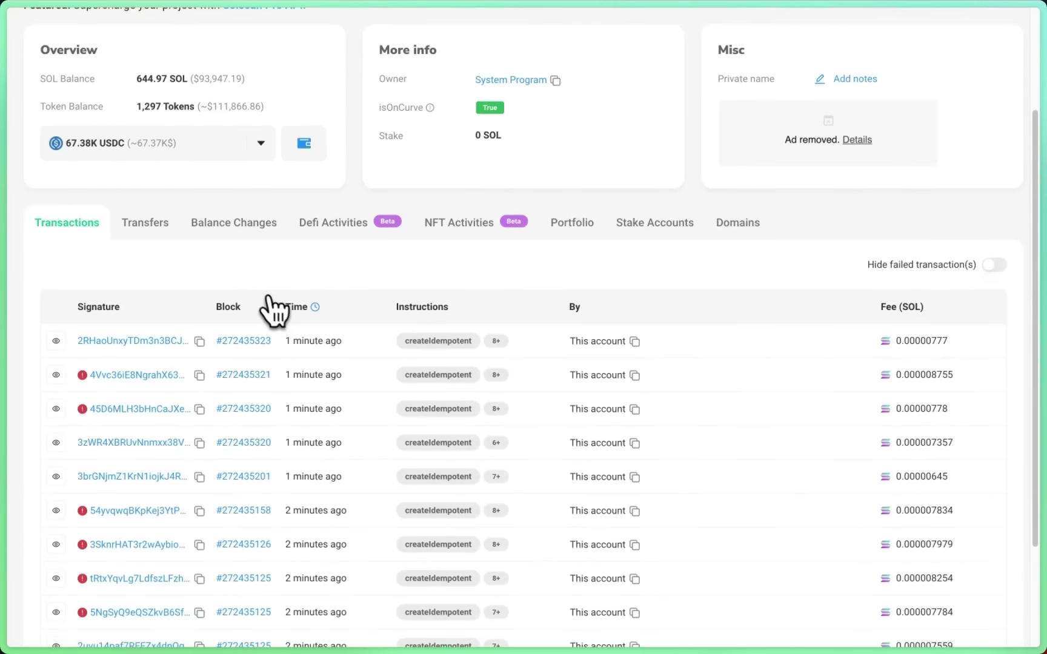
pyautogui.scroll(-1, 282, 318)
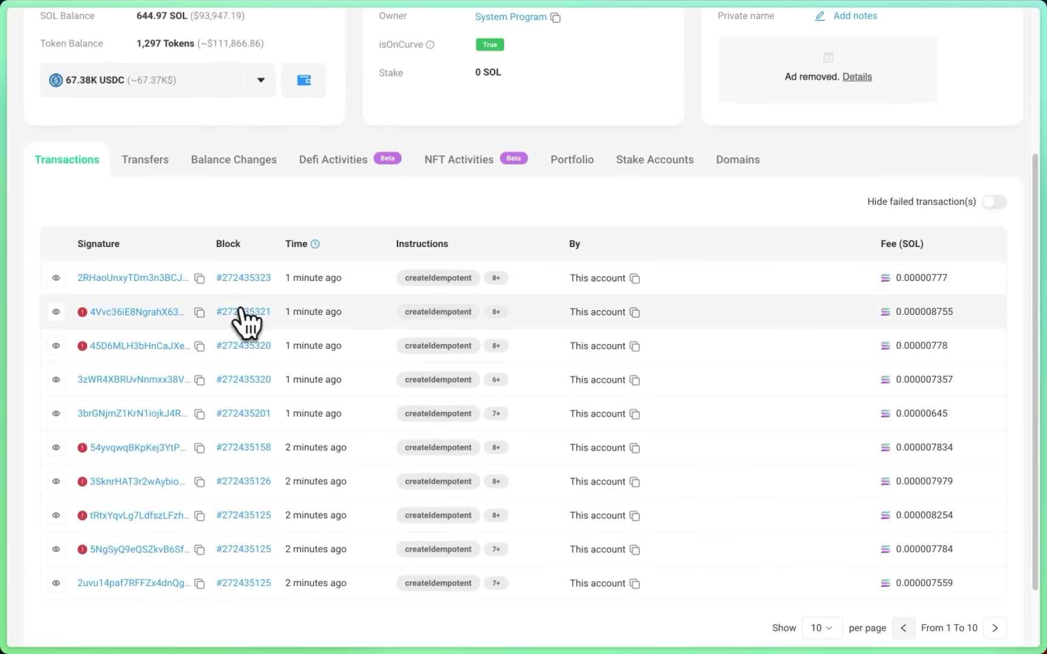
pyautogui.scroll(-2, 254, 322)
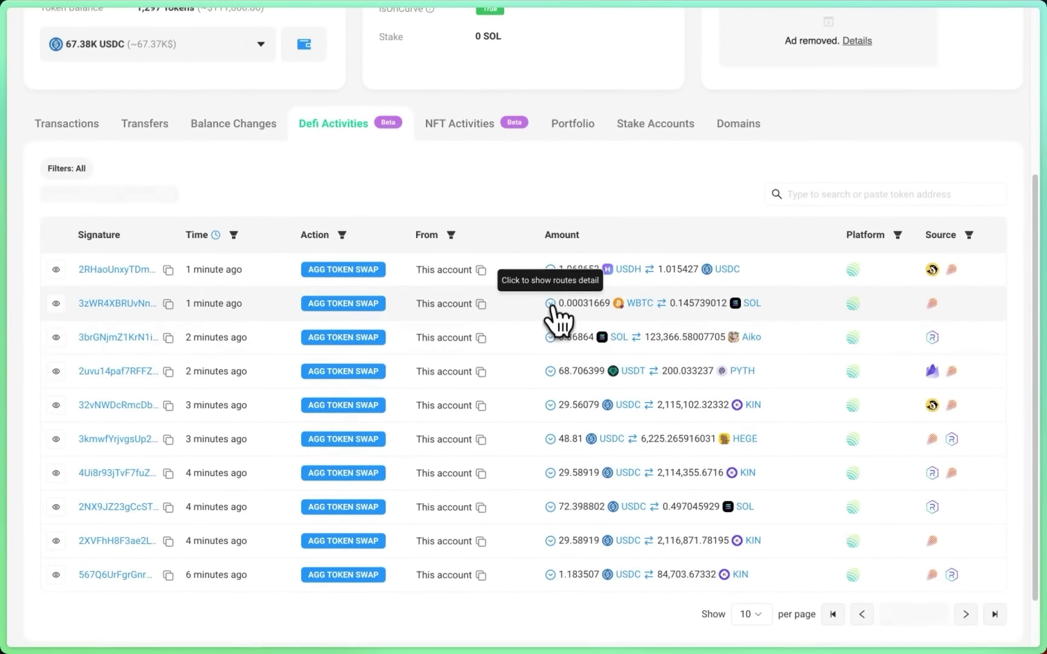
pyautogui.scroll(-1, 553, 309)
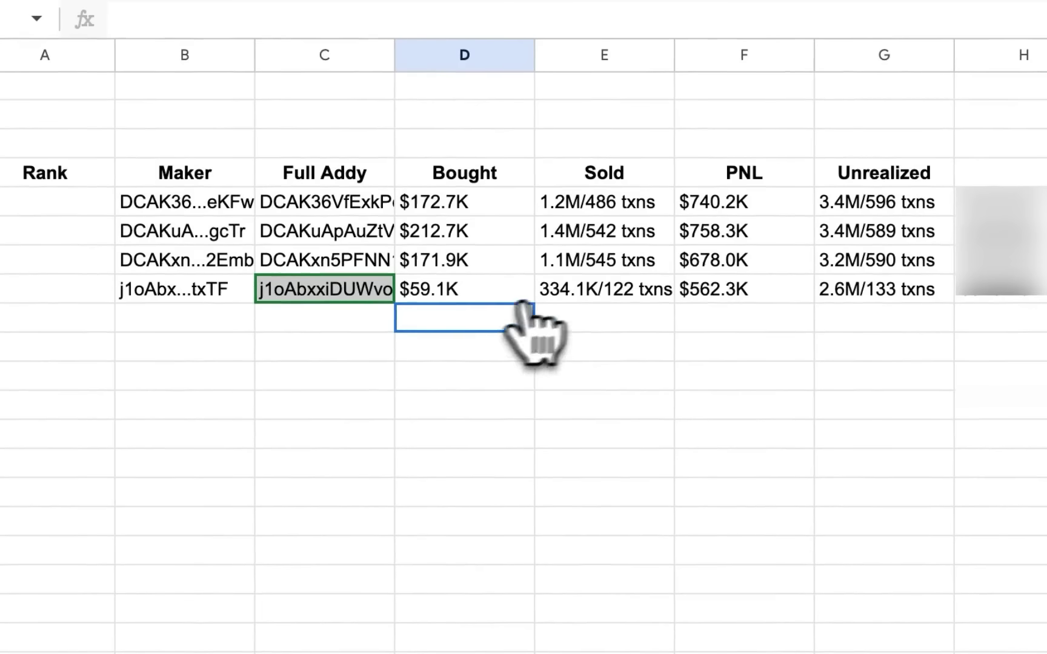
pyautogui.click(745, 261)
pyautogui.click(756, 284)
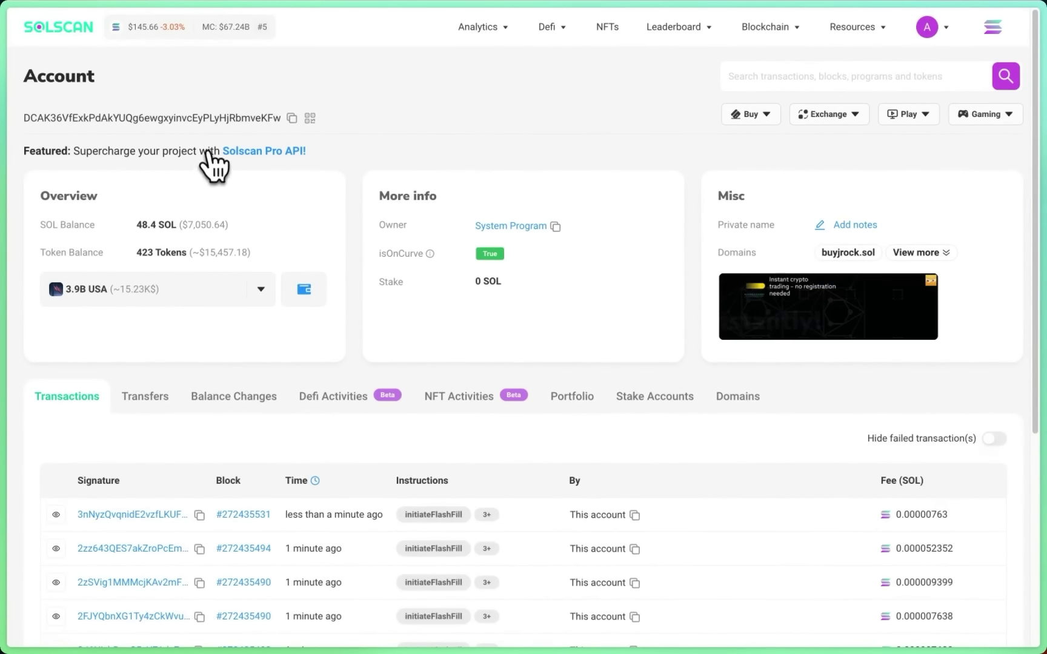
# Scroll the #5 trader's account page and review its aggregated DeFi token swaps
pyautogui.scroll(-4, 180, 267)
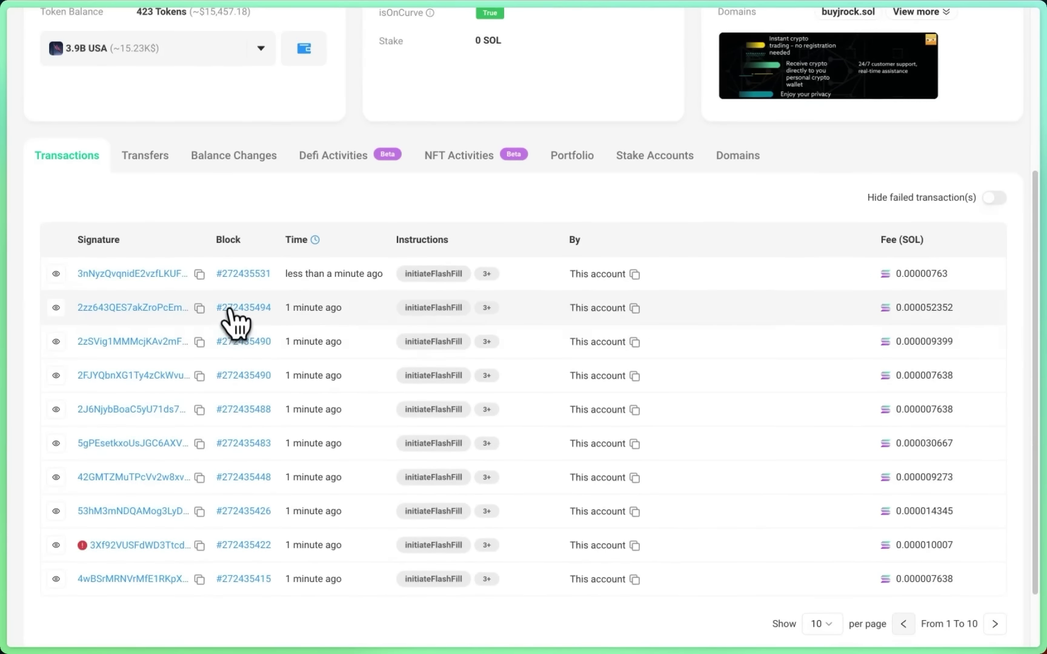
pyautogui.scroll(-1, 231, 310)
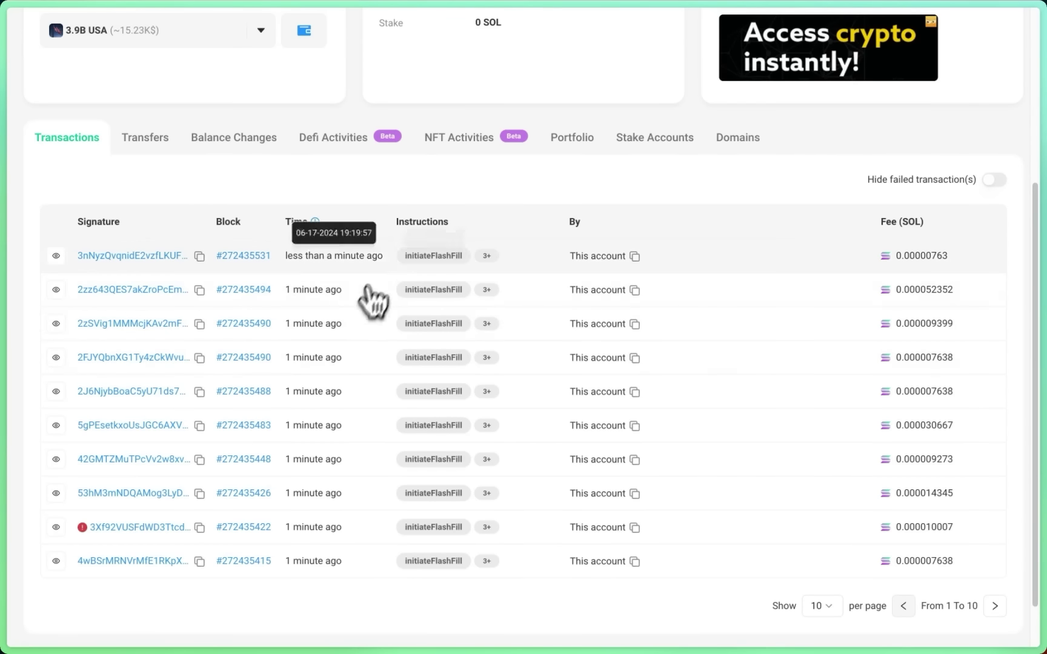
pyautogui.click(333, 137)
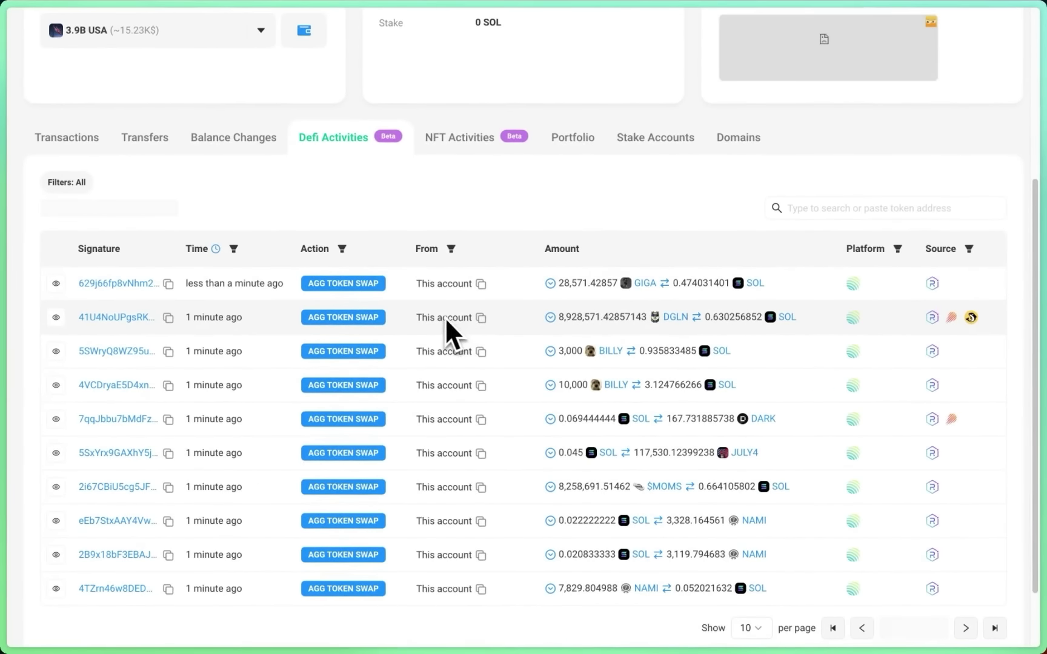
pyautogui.scroll(1, 441, 316)
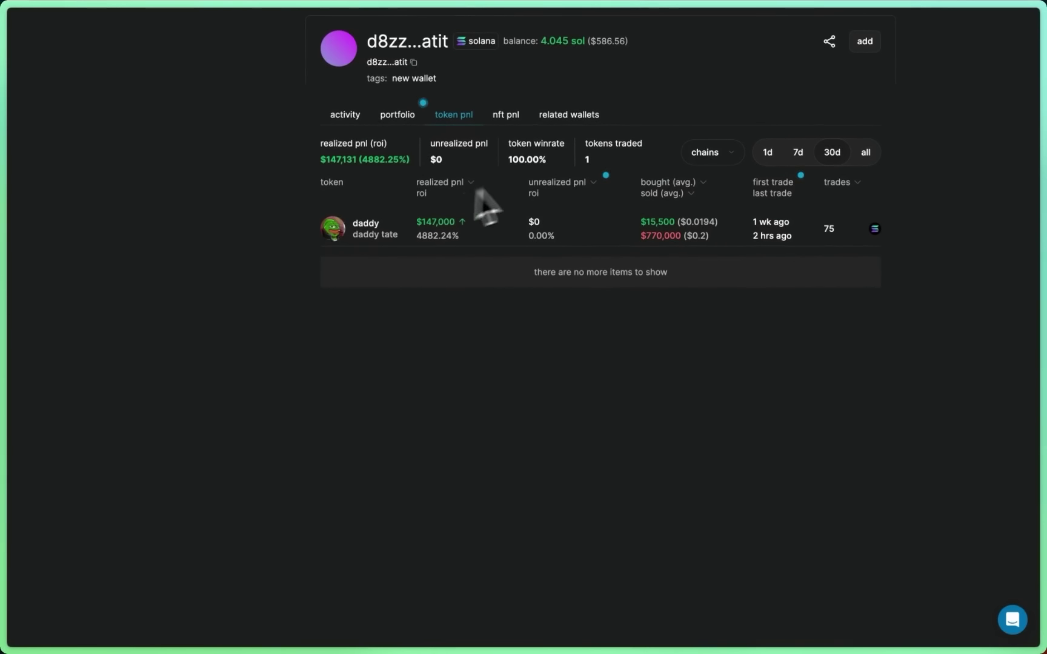
# List the #4 trader's related wallets and highlight the receiving wallet's large balance
pyautogui.click(549, 117)
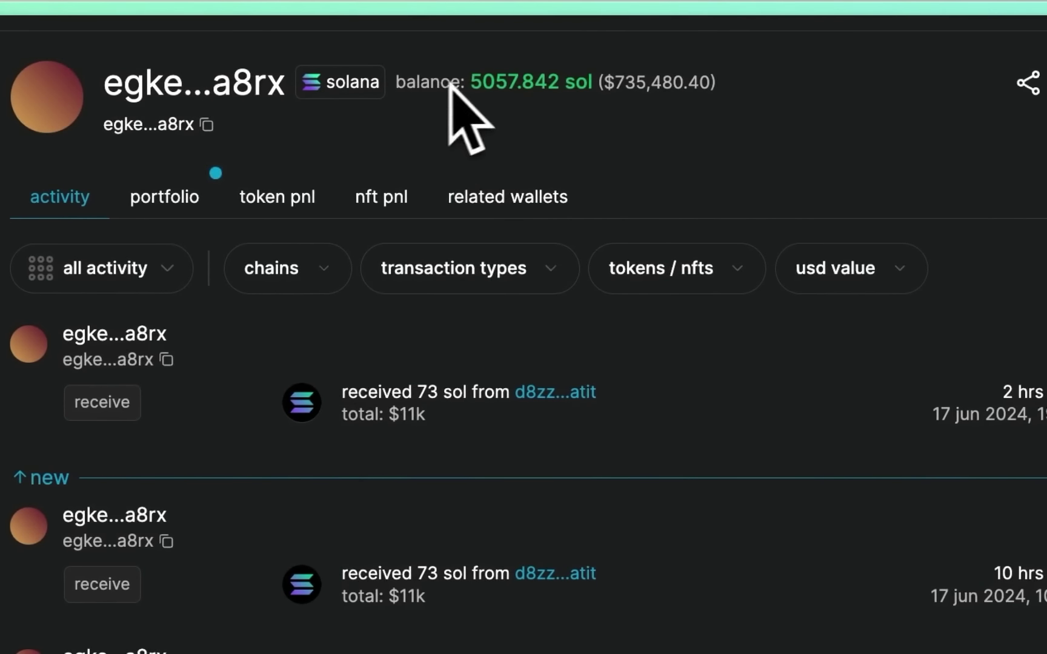
pyautogui.moveTo(613, 83); pyautogui.dragTo(771, 117)
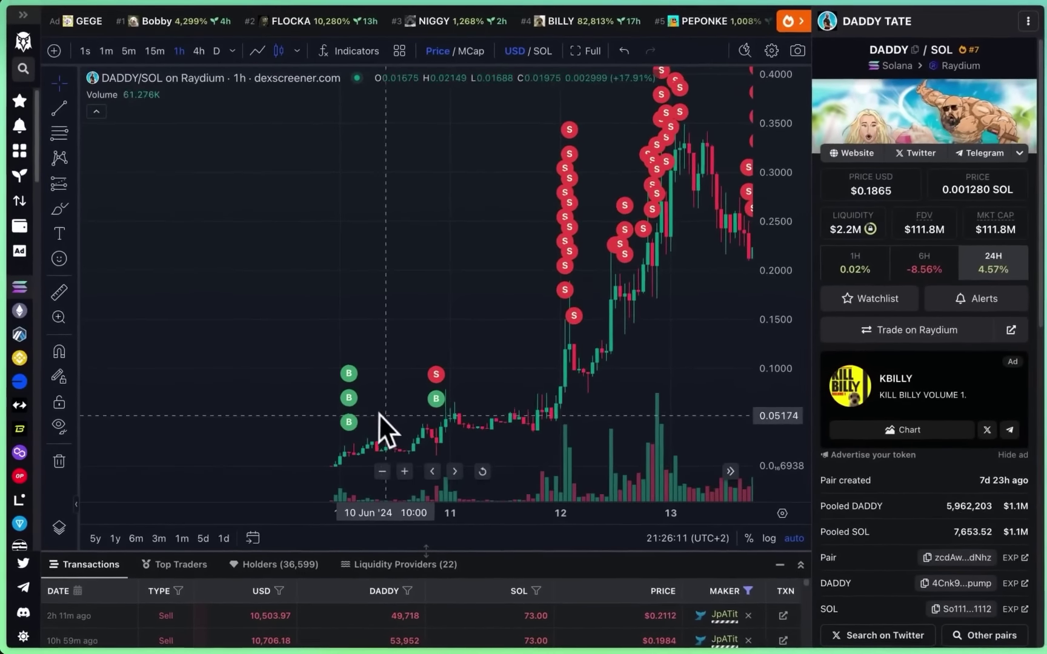
# Rescale the DADDY price axis and pan to reveal the trader's early buys and peak sells
pyautogui.moveTo(432, 399)
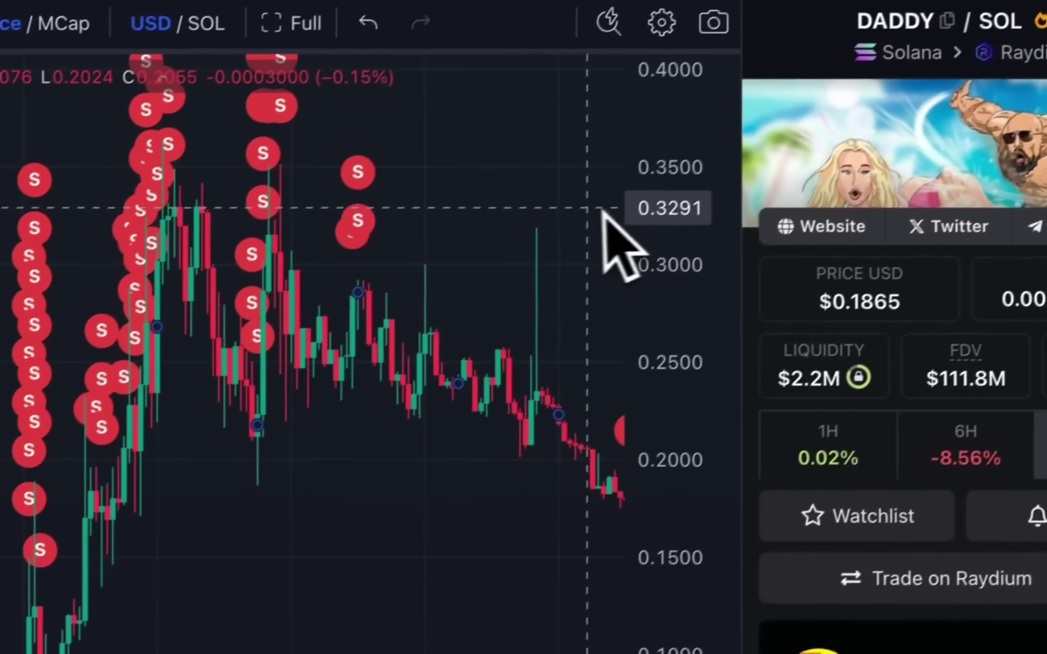
pyautogui.moveTo(690, 188); pyautogui.dragTo(628, 204)
pyautogui.moveTo(267, 263); pyautogui.dragTo(267, 470)
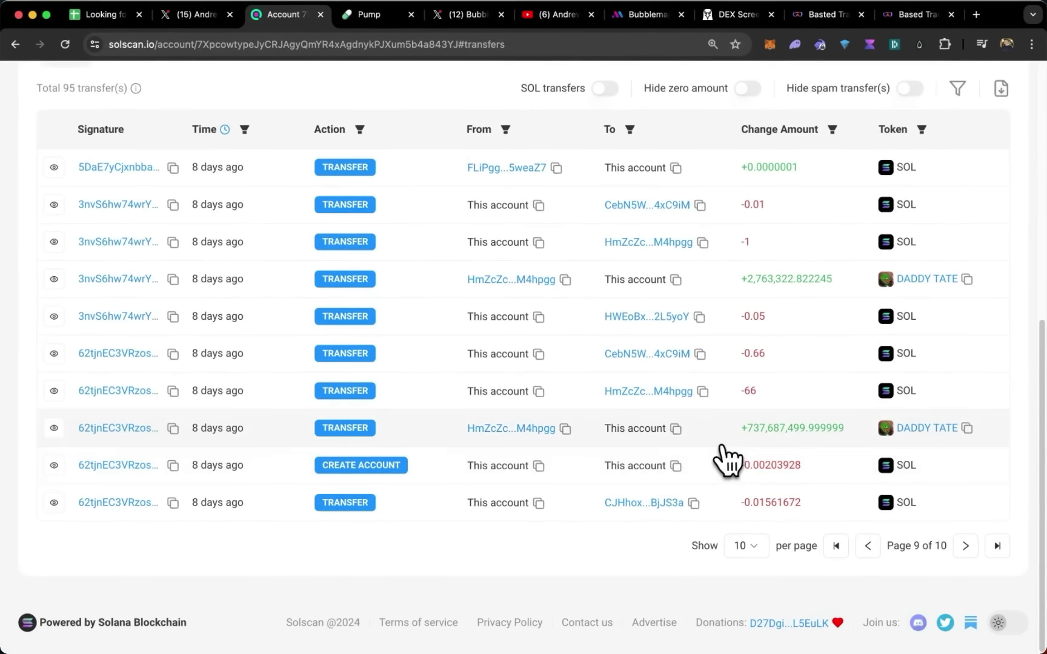
pyautogui.scroll(1, 727, 461)
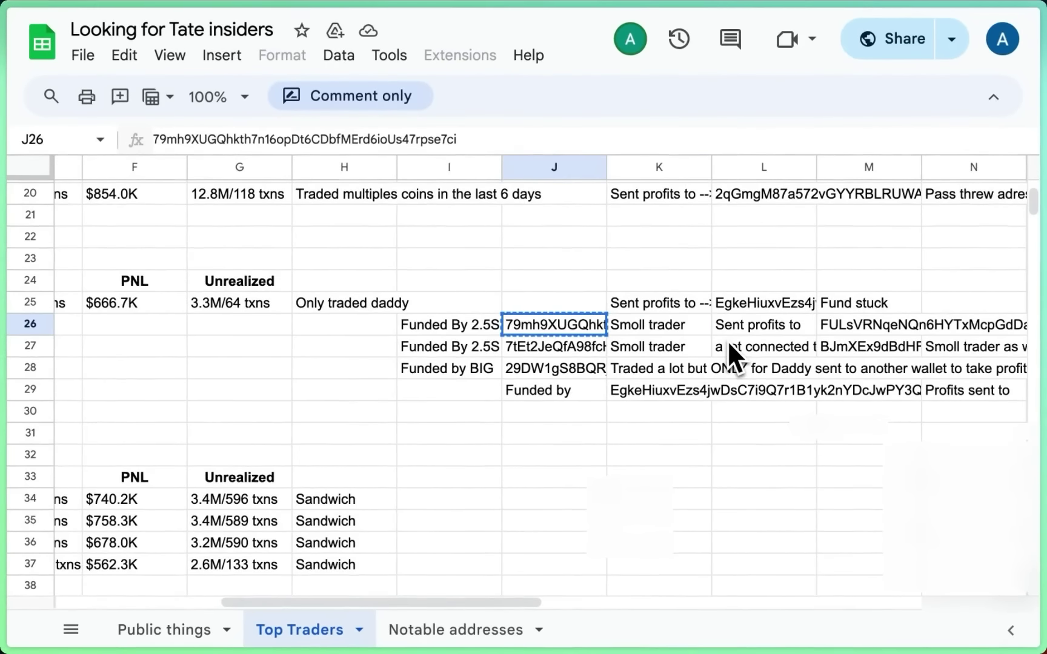
pyautogui.press('Down')
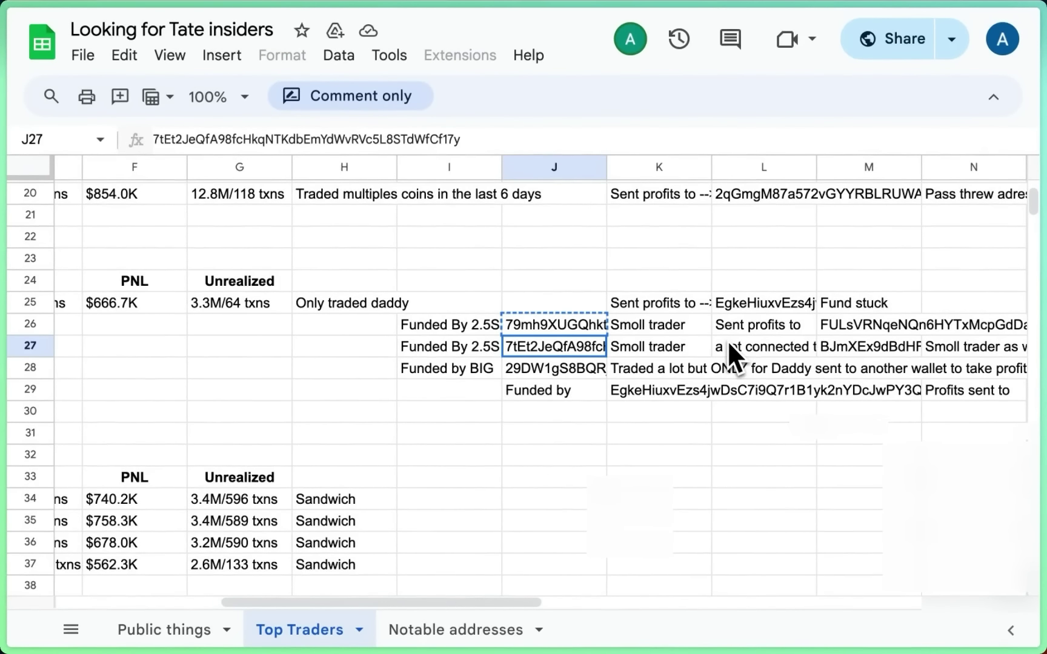
# Read the row 27 funding notes and select the 'Funded by BIG' wallet in J28
pyautogui.press('Right')
pyautogui.press('Right')
pyautogui.press('Right')
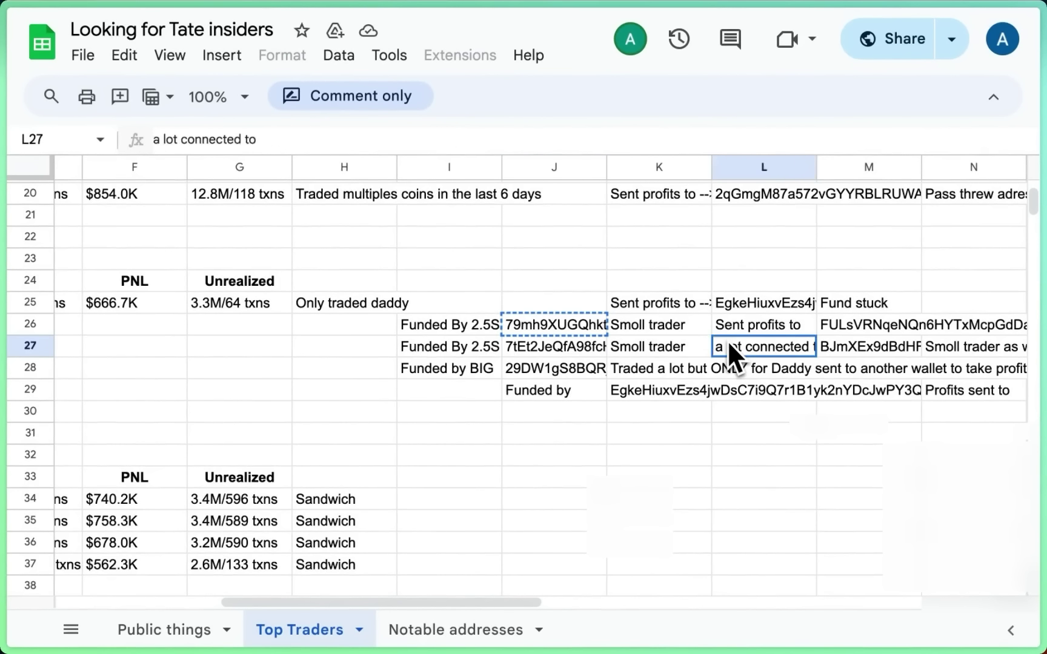
pyautogui.click(599, 373)
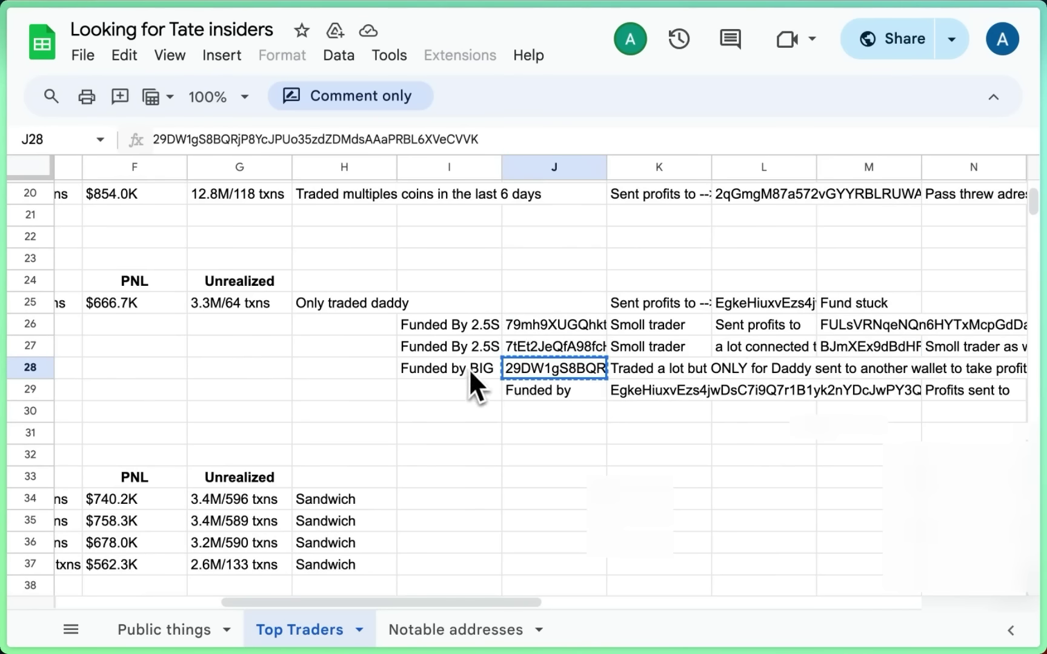
pyautogui.scroll(1, 466, 370)
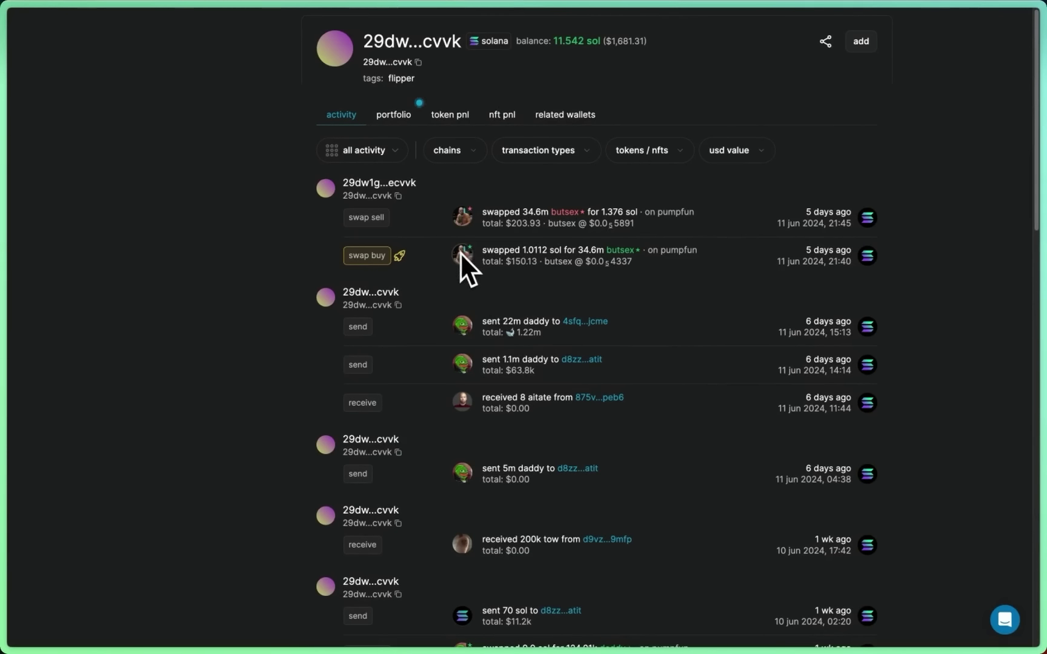
# Scroll the flipper wallet's history to find the wallet that received 15m DADDY and 5 SOL
pyautogui.scroll(-8, 461, 255)
pyautogui.scroll(-20, 466, 277)
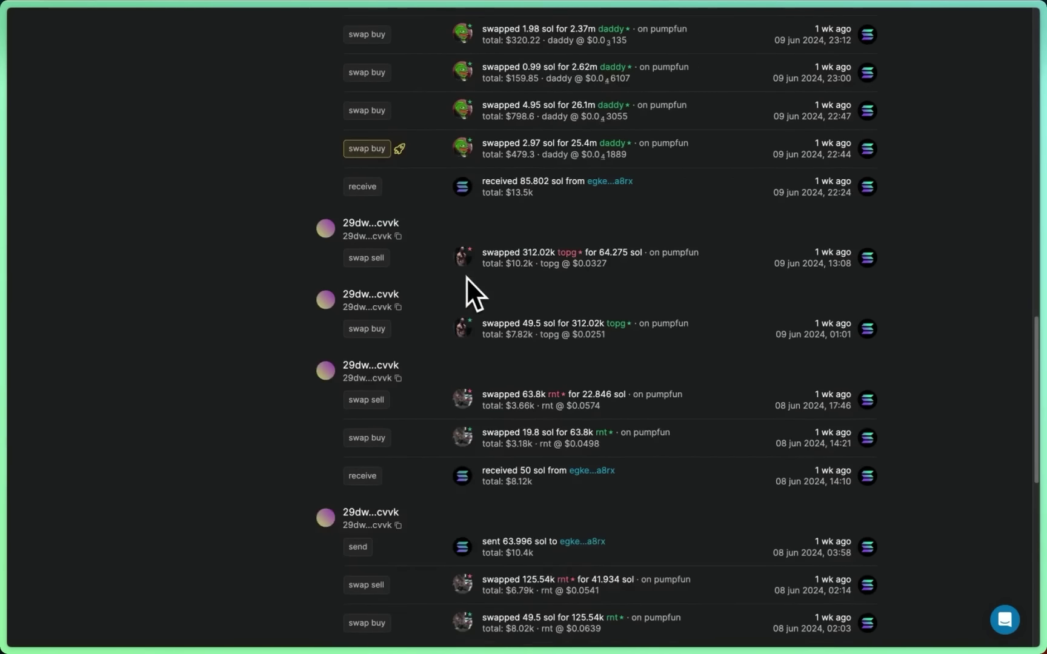
pyautogui.scroll(-15, 472, 276)
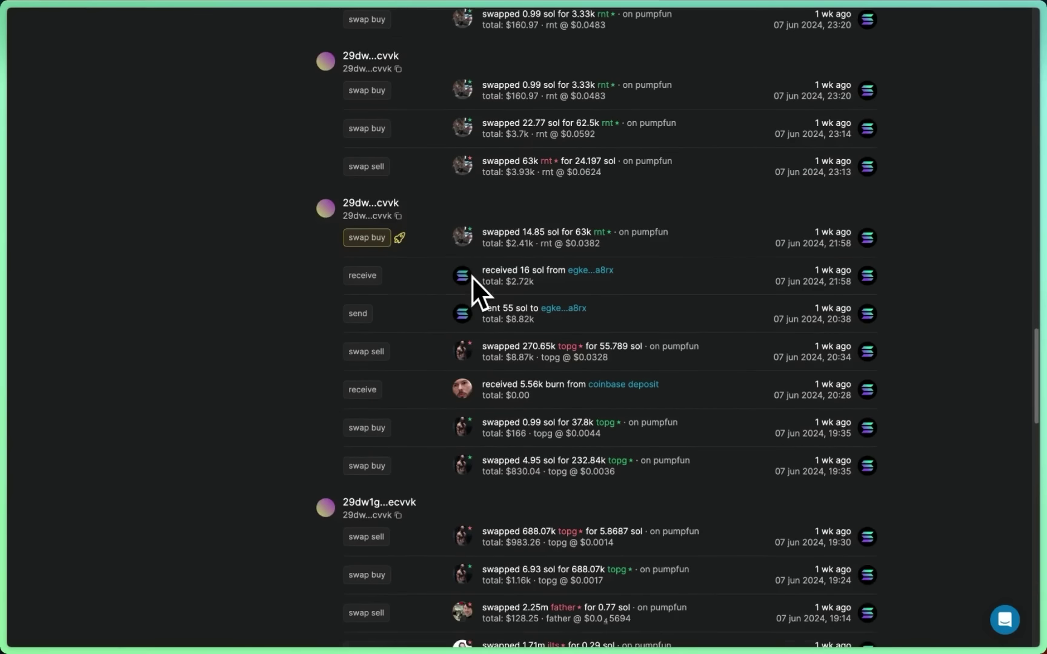
pyautogui.scroll(-8, 474, 277)
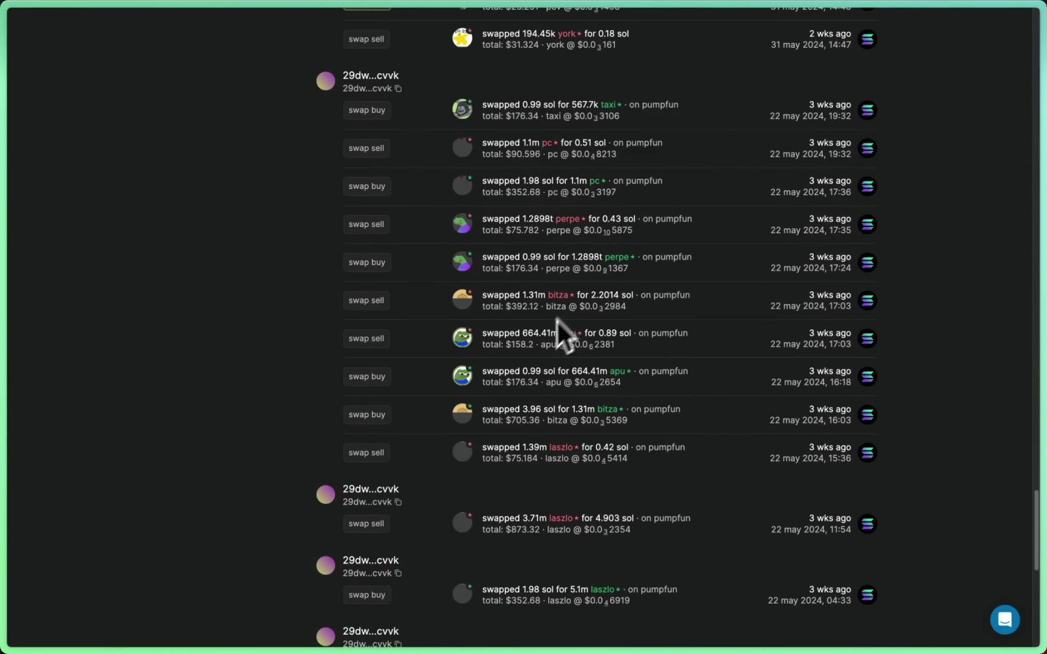
pyautogui.scroll(1, 535, 482)
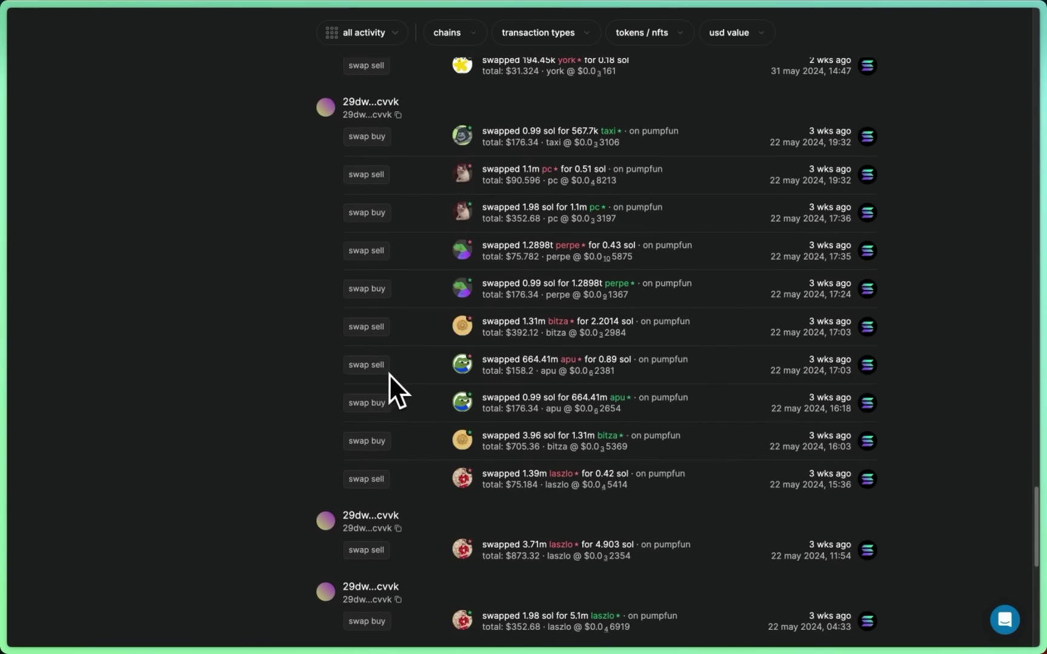
pyautogui.scroll(15, 389, 374)
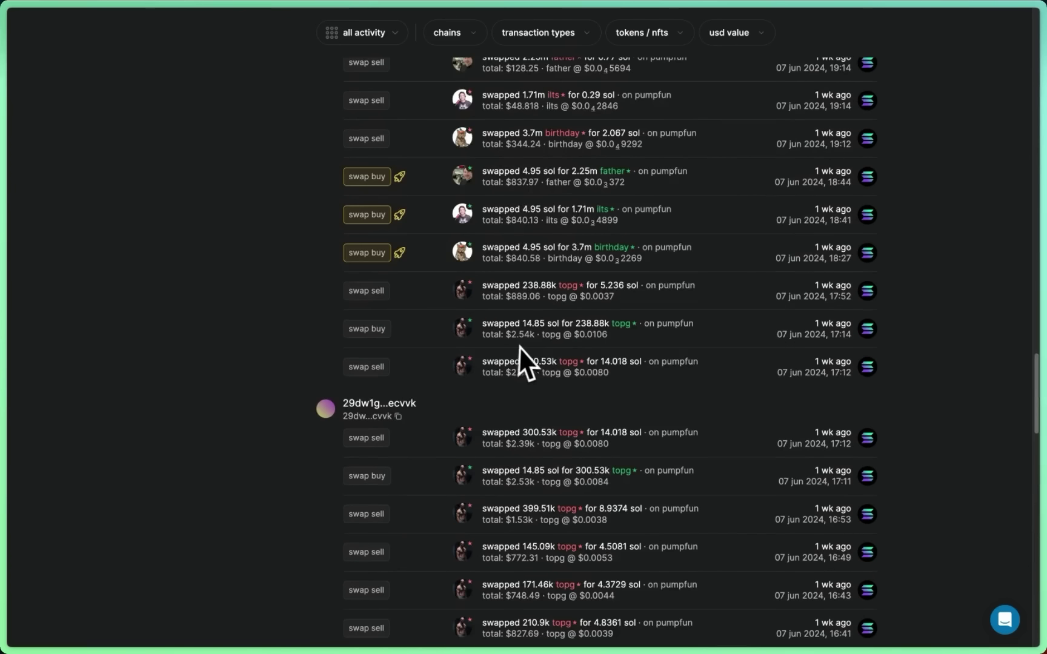
pyautogui.scroll(15, 519, 346)
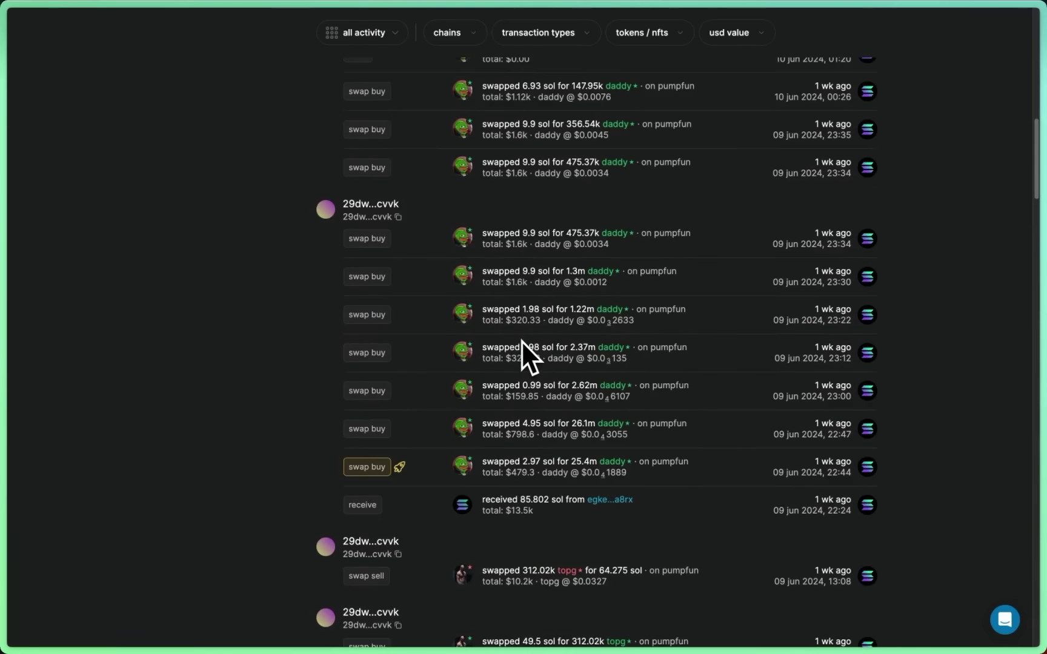
pyautogui.scroll(3, 522, 340)
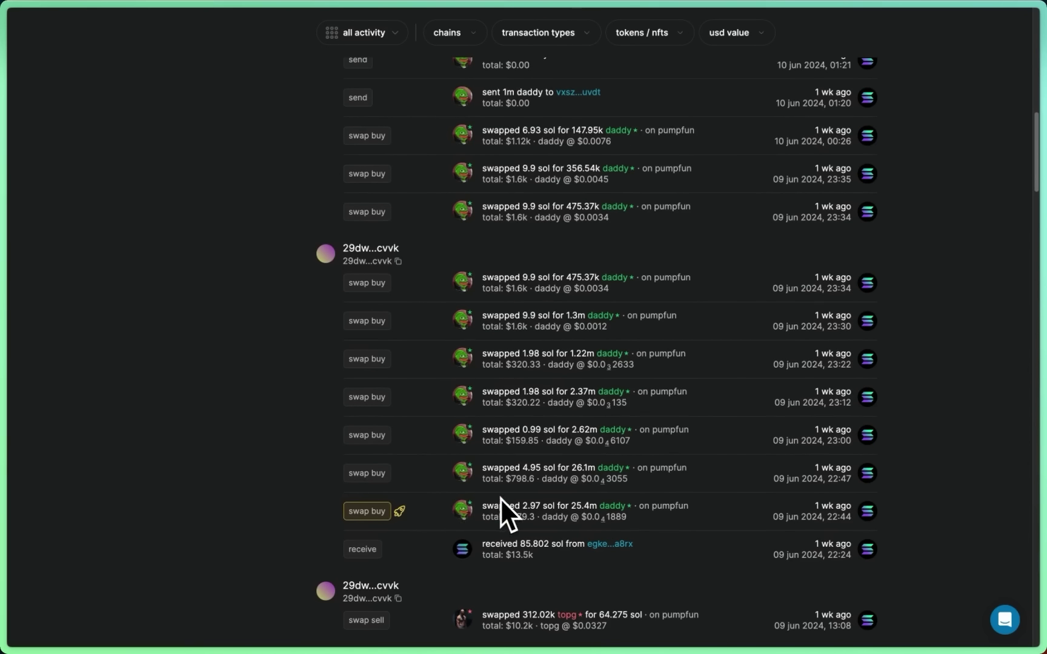
pyautogui.scroll(-3, 501, 501)
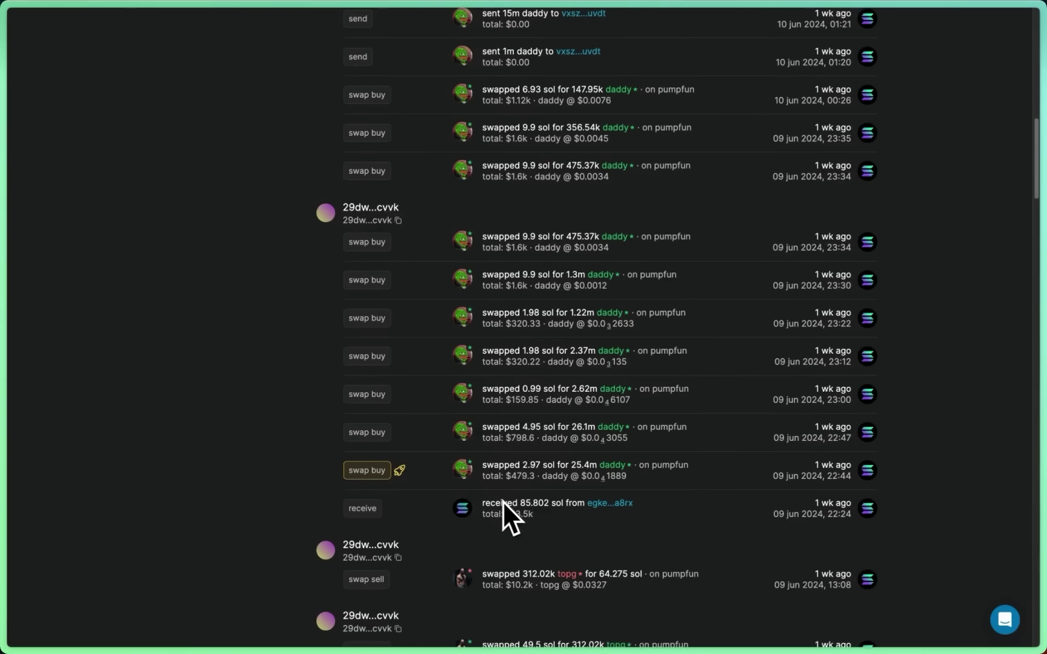
pyautogui.scroll(-3, 502, 502)
pyautogui.scroll(12, 502, 500)
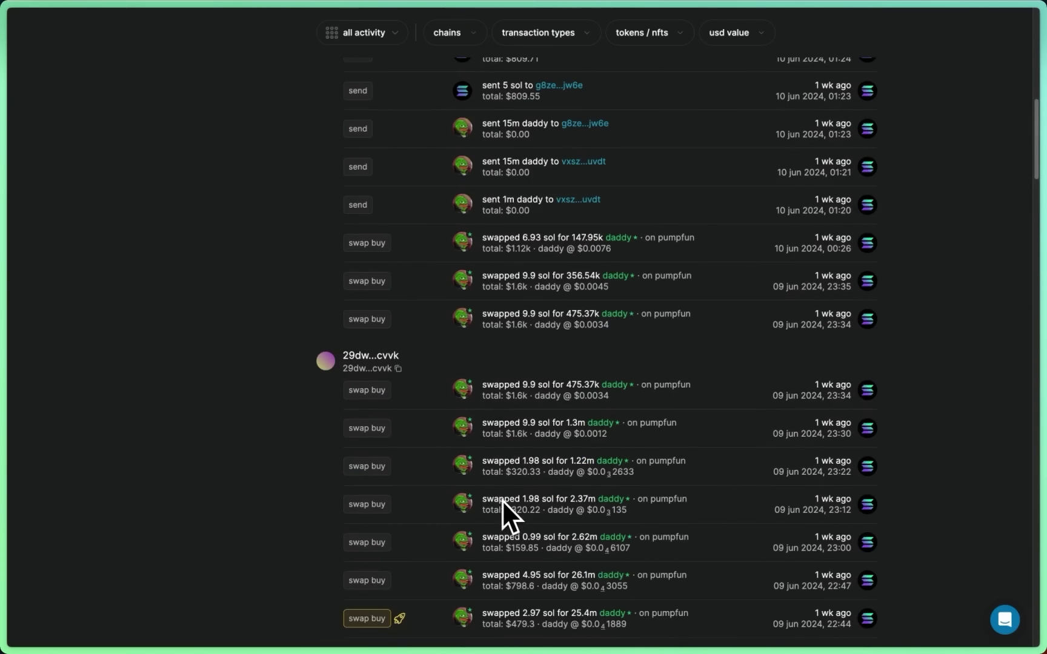
pyautogui.scroll(8, 501, 500)
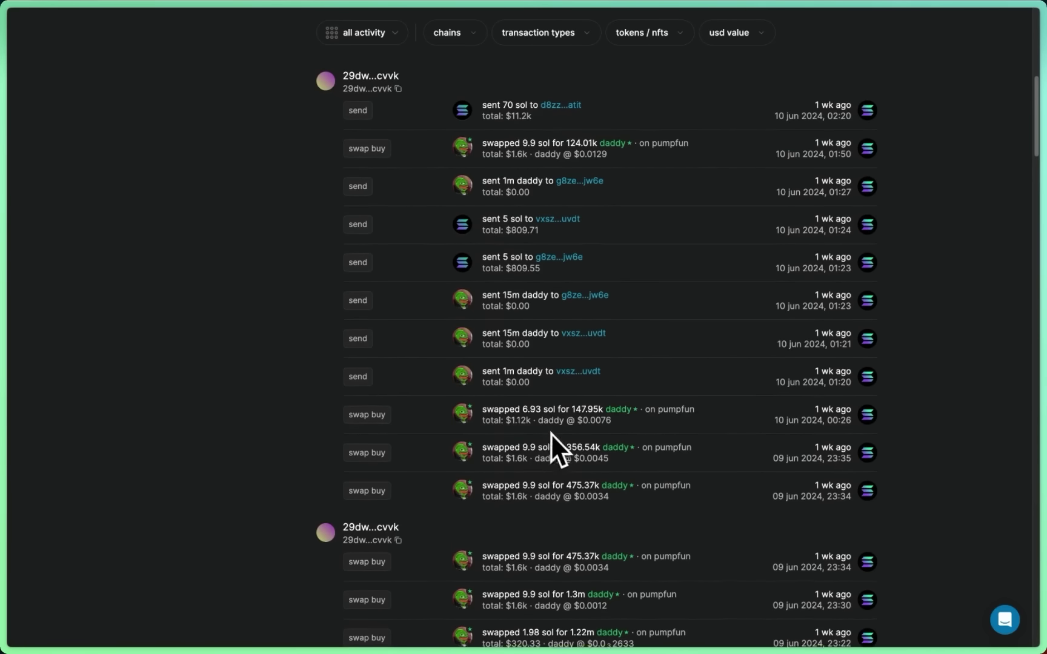
pyautogui.scroll(2, 547, 431)
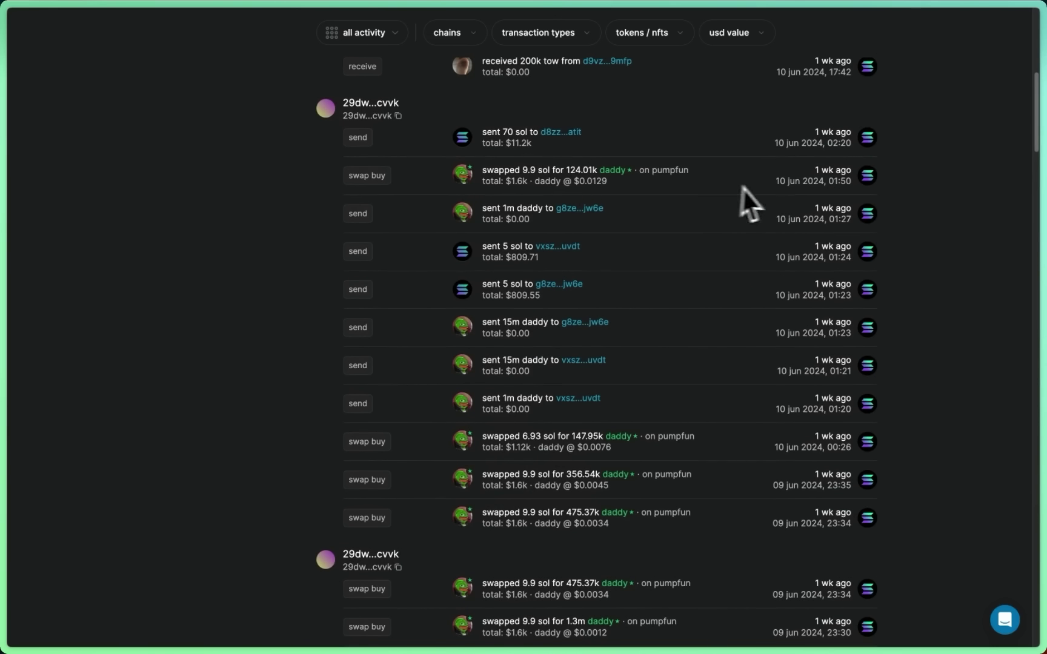
pyautogui.scroll(-15, 483, 380)
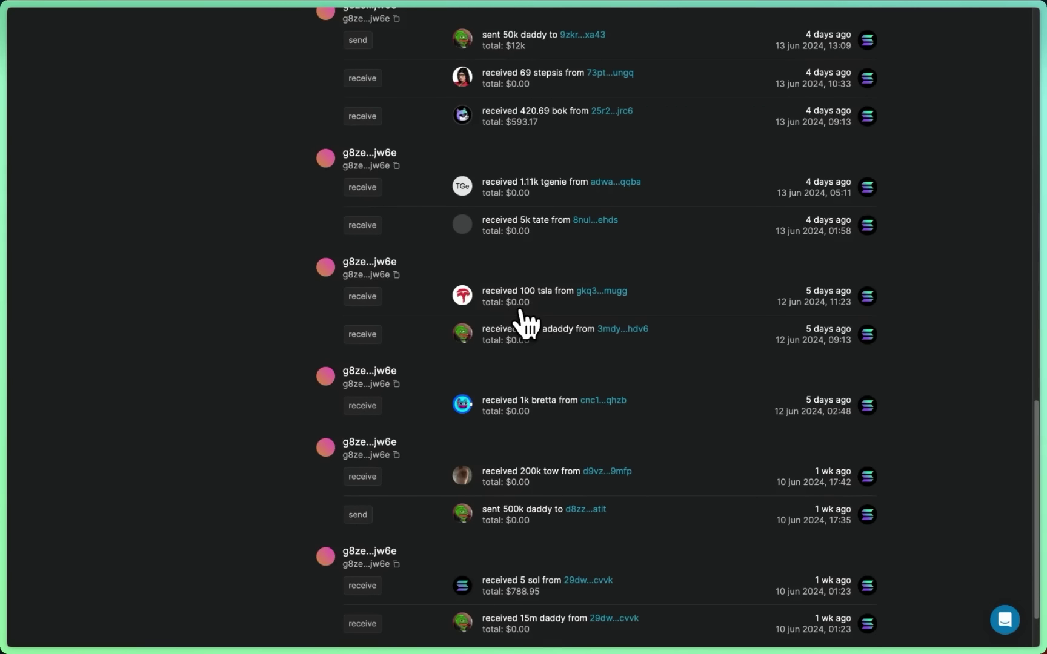
# Follow the 300k DADDY transfer to its recipient, then that wallet's DADDY sent to MEXC
pyautogui.scroll(-2, 526, 321)
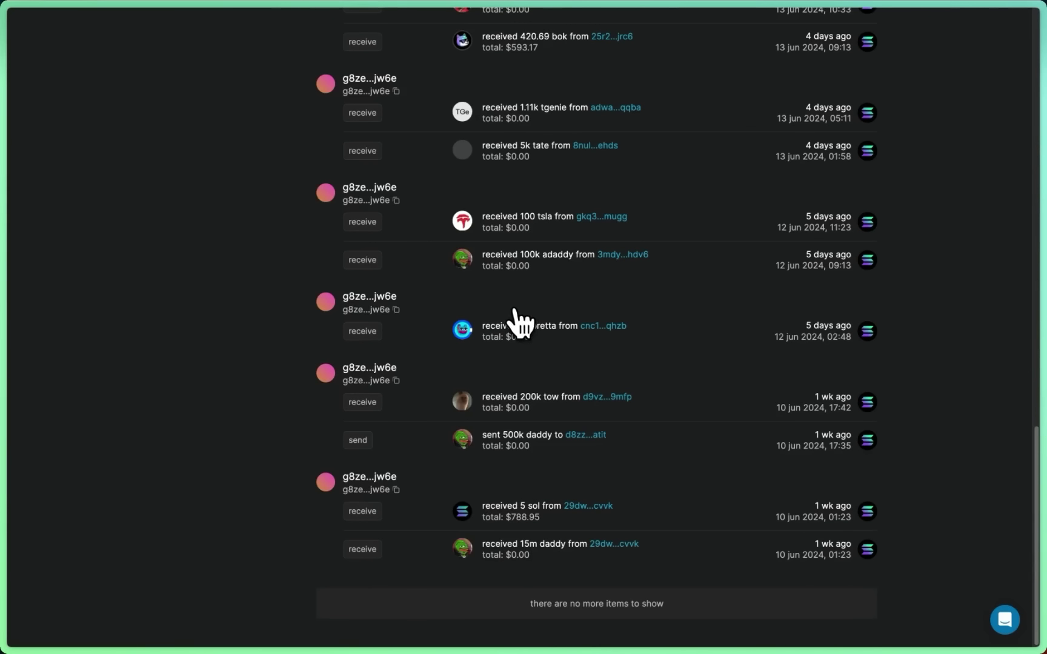
pyautogui.scroll(15, 521, 321)
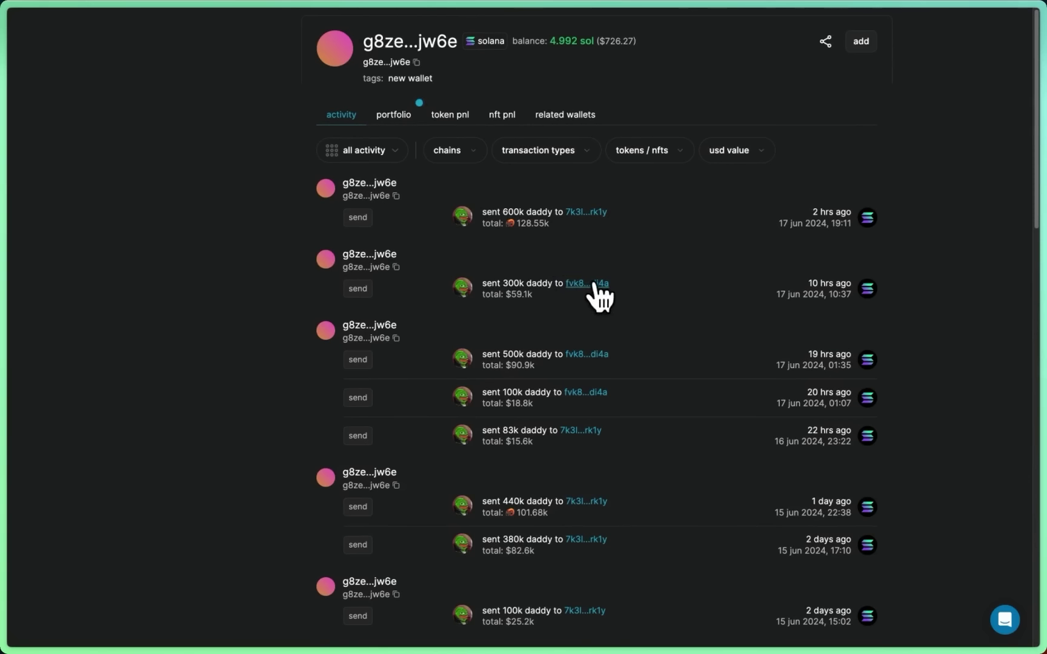
pyautogui.click(587, 285)
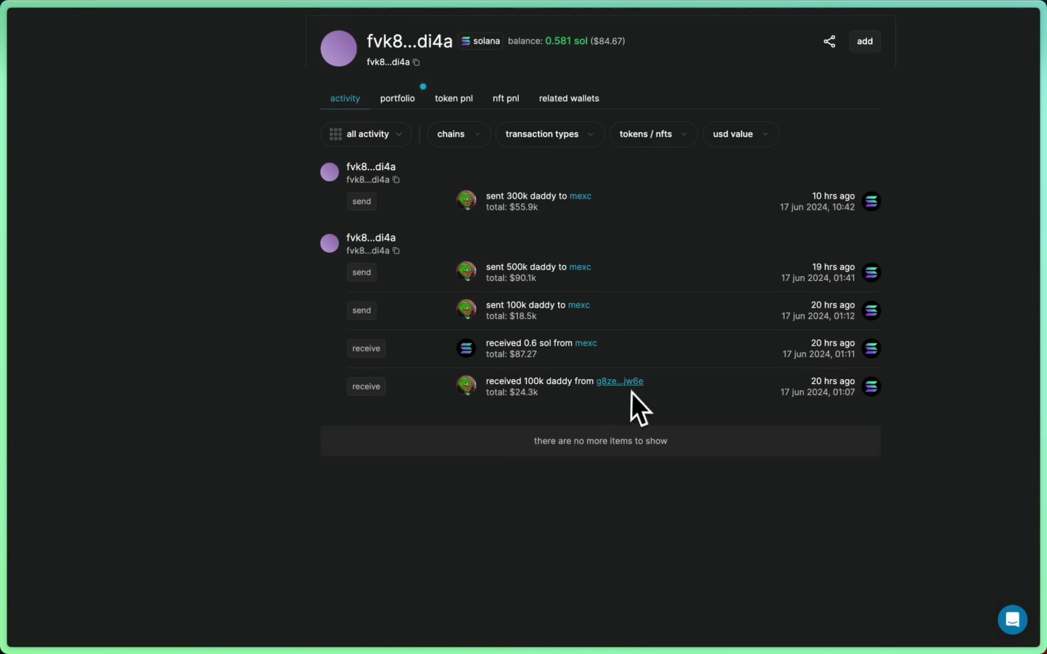
pyautogui.click(572, 307)
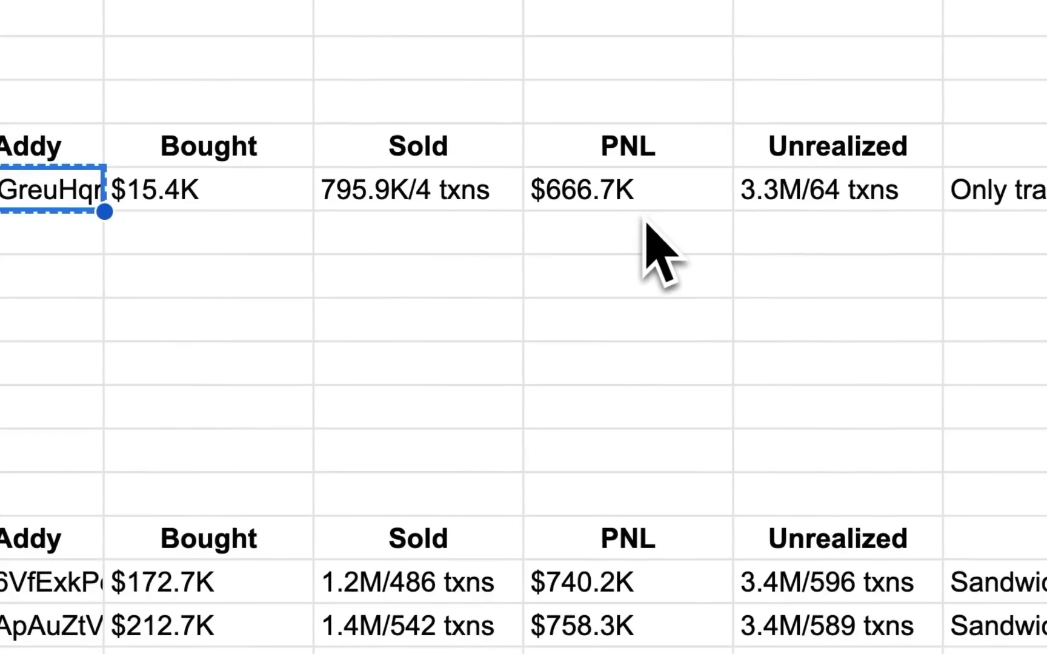
pyautogui.scroll(3, 690, 227)
pyautogui.click(354, 491)
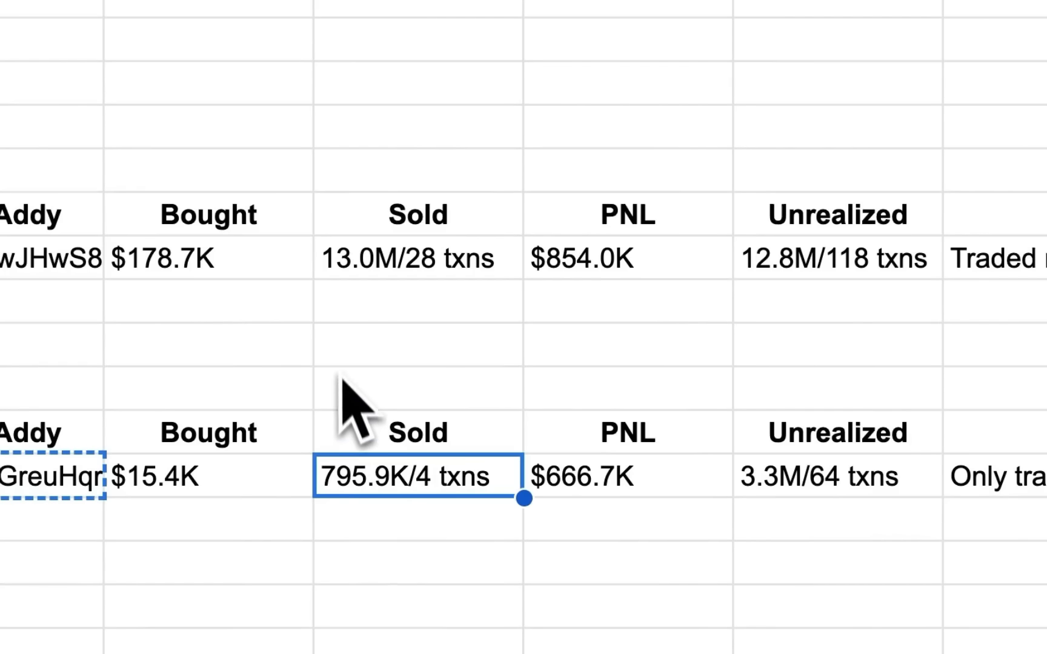
pyautogui.press('Right')
pyautogui.press('Right')
pyautogui.press('Right')
pyautogui.press('Right')
pyautogui.press('Right')
pyautogui.press('Right')
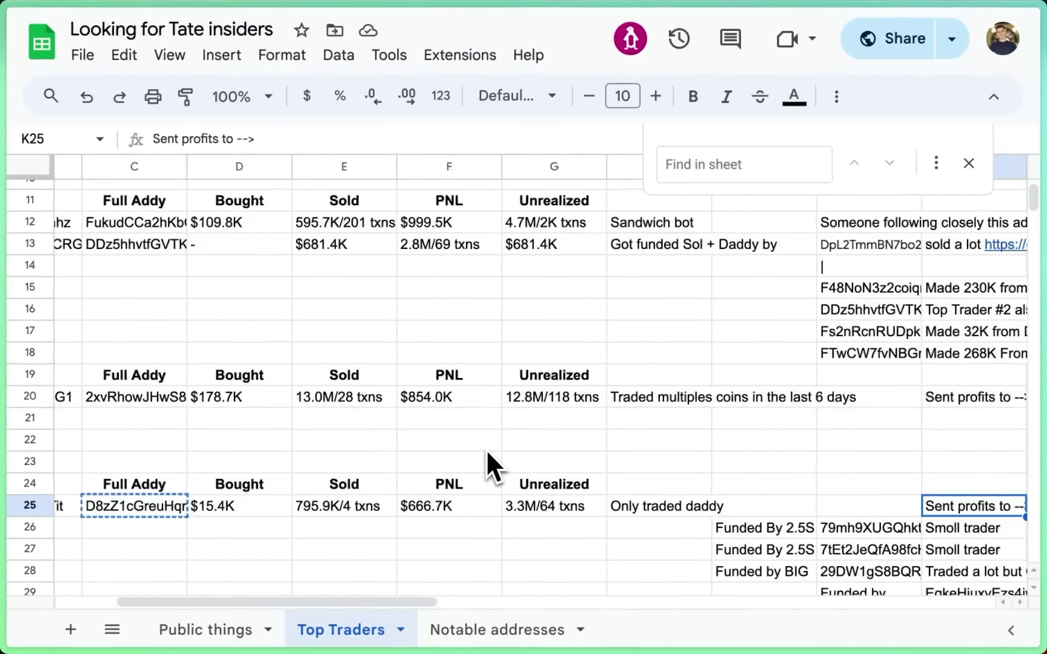
pyautogui.press('Right')
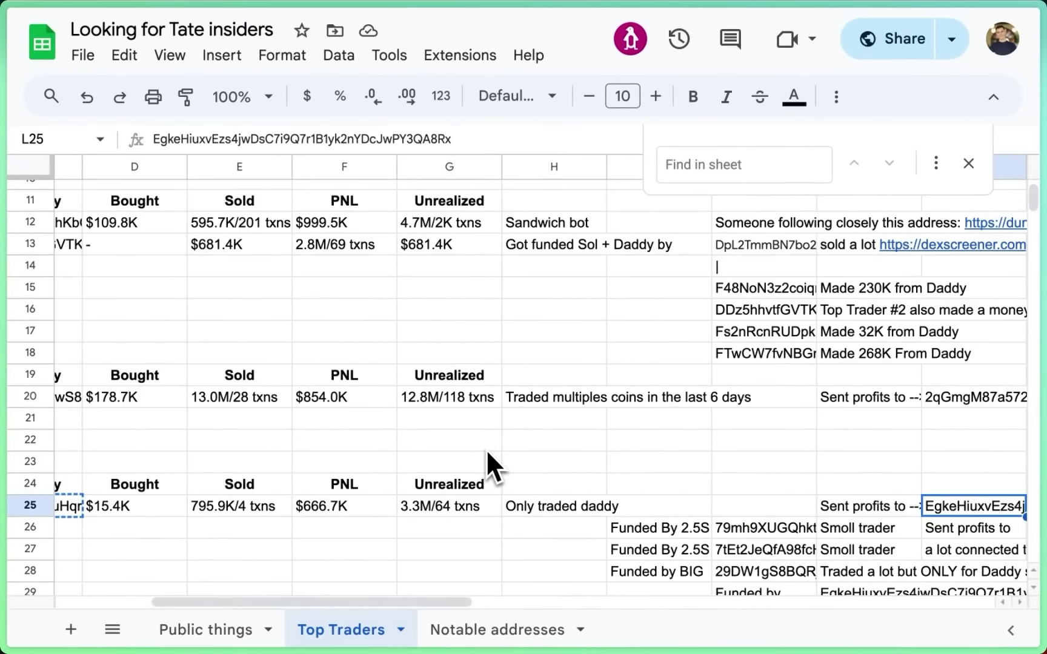
pyautogui.press('Down')
pyautogui.press('Down')
pyautogui.press('Down')
pyautogui.press('Right')
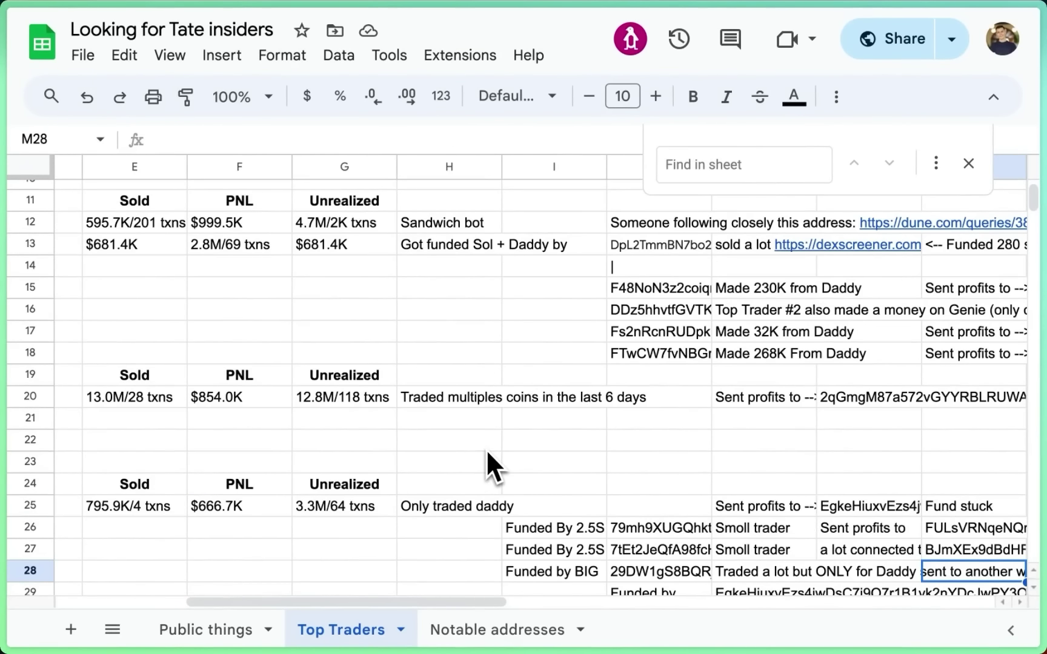
pyautogui.press('Up')
pyautogui.press('Up')
pyautogui.press('Up')
pyautogui.press('Up')
pyautogui.press('Up')
pyautogui.press('Up')
pyautogui.press('Up')
pyautogui.press('Up')
pyautogui.press('Up')
pyautogui.press('Up')
pyautogui.press('Left')
pyautogui.press('Left')
pyautogui.press('Left')
pyautogui.press('Left')
pyautogui.press('Left')
pyautogui.press('Left')
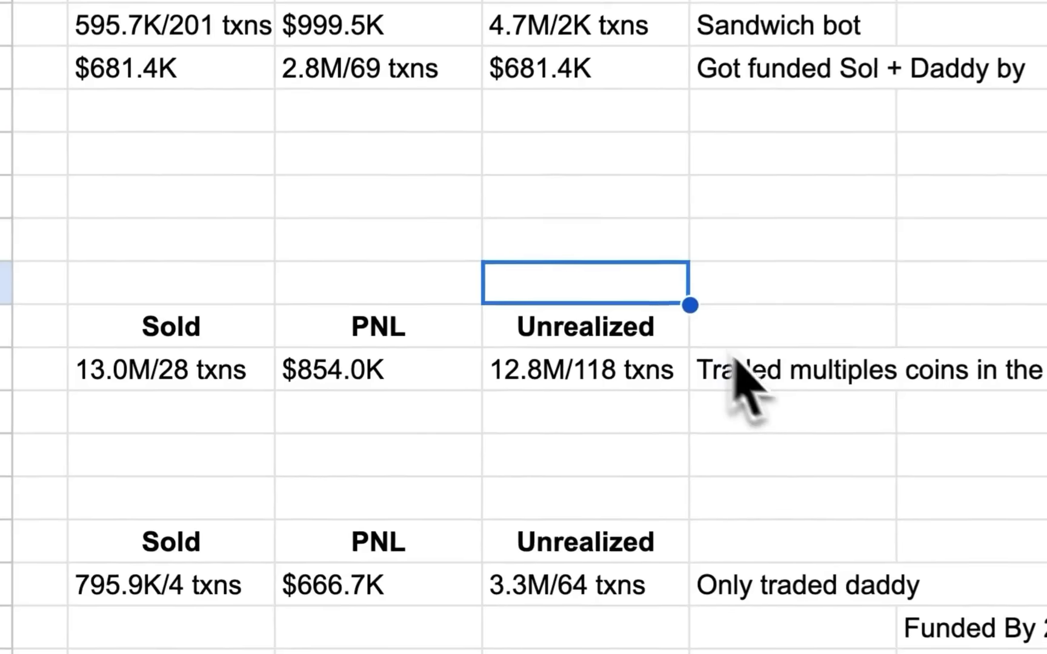
pyautogui.click(417, 394)
pyautogui.moveTo(424, 415); pyautogui.dragTo(454, 354)
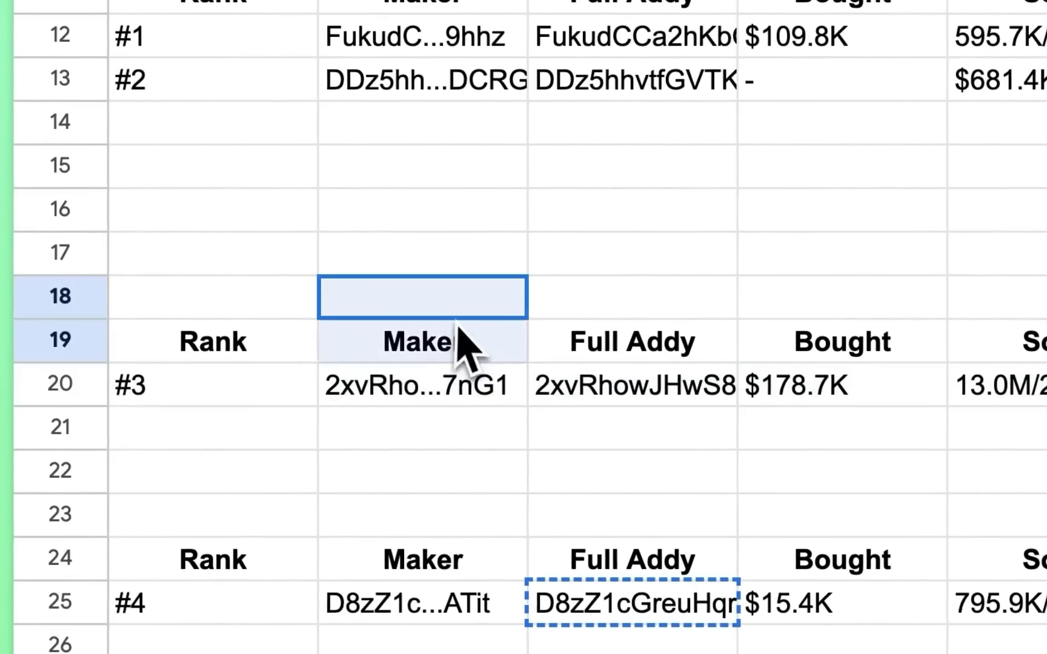
pyautogui.click(464, 248)
pyautogui.click(199, 165)
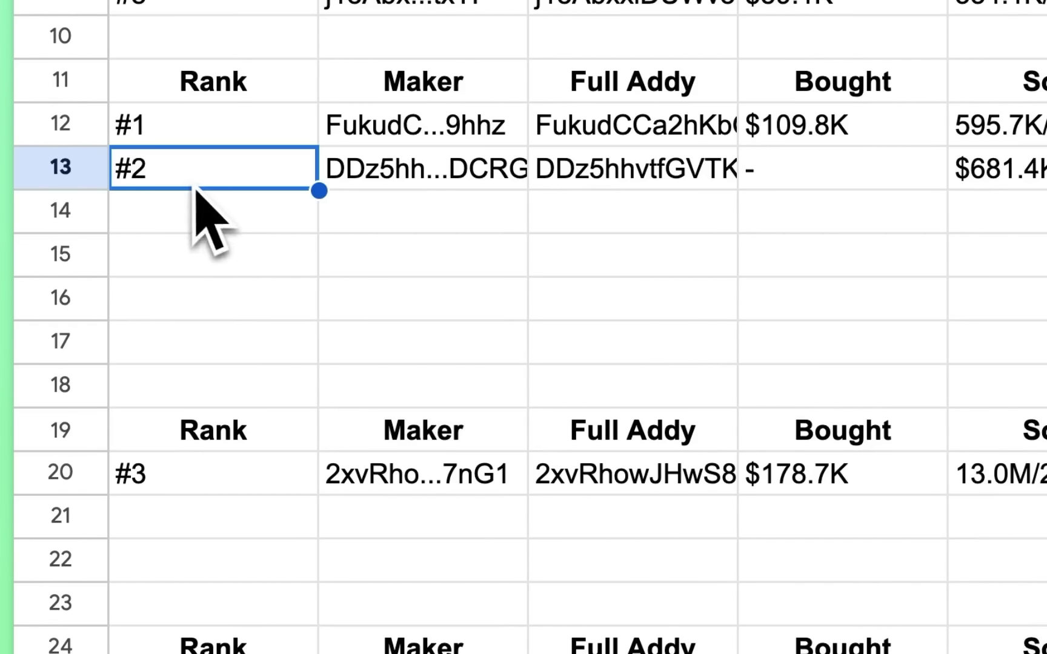
pyautogui.click(198, 427)
pyautogui.click(215, 474)
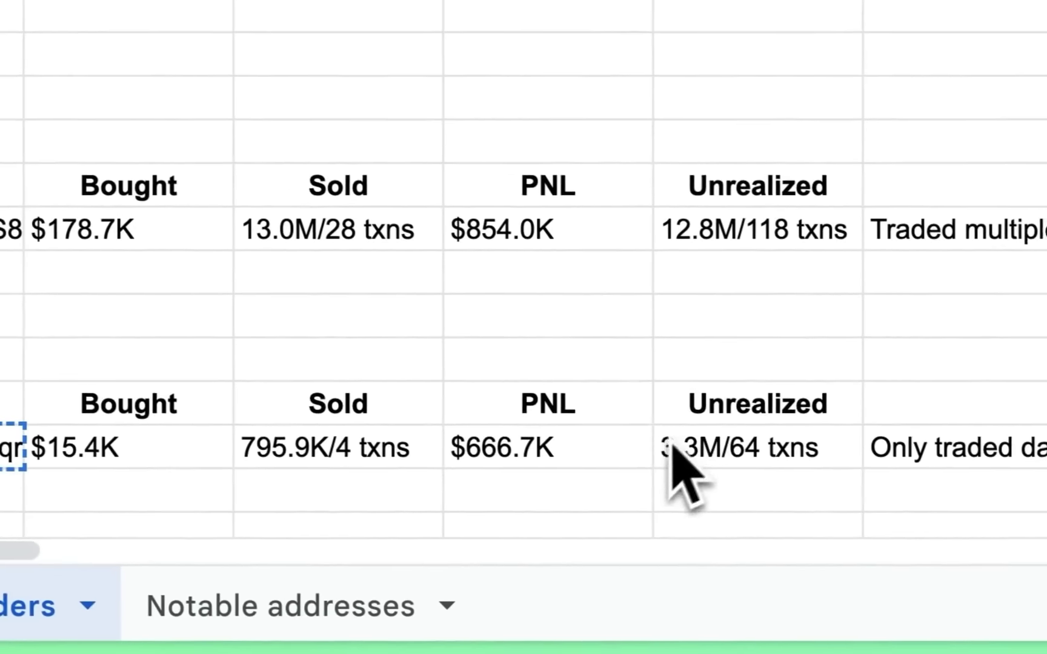
pyautogui.click(1024, 528)
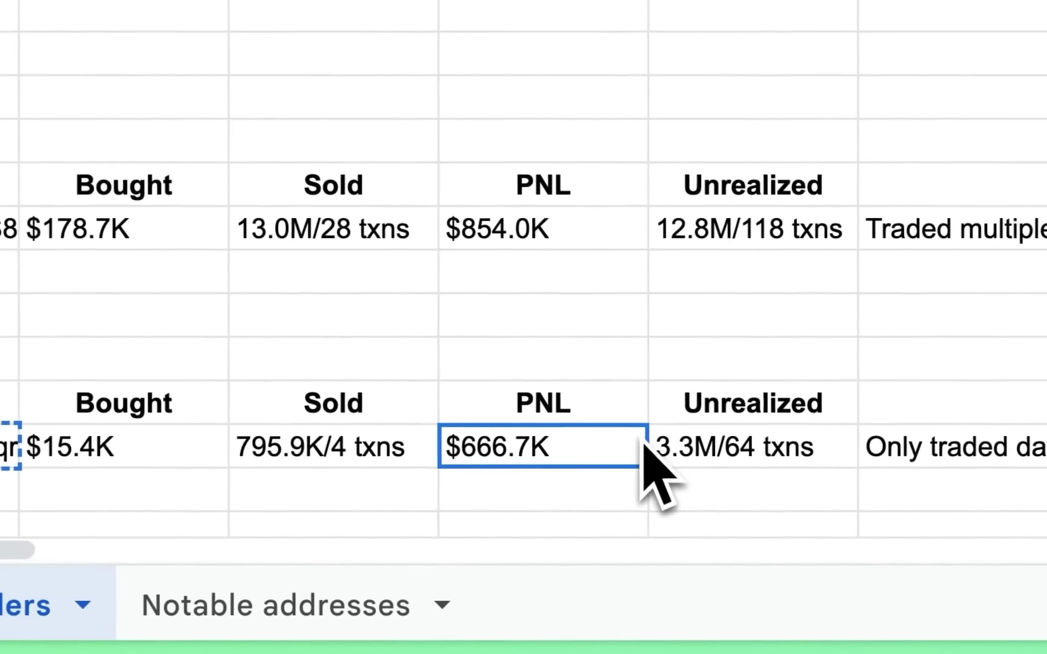
pyautogui.scroll(-1, 650, 445)
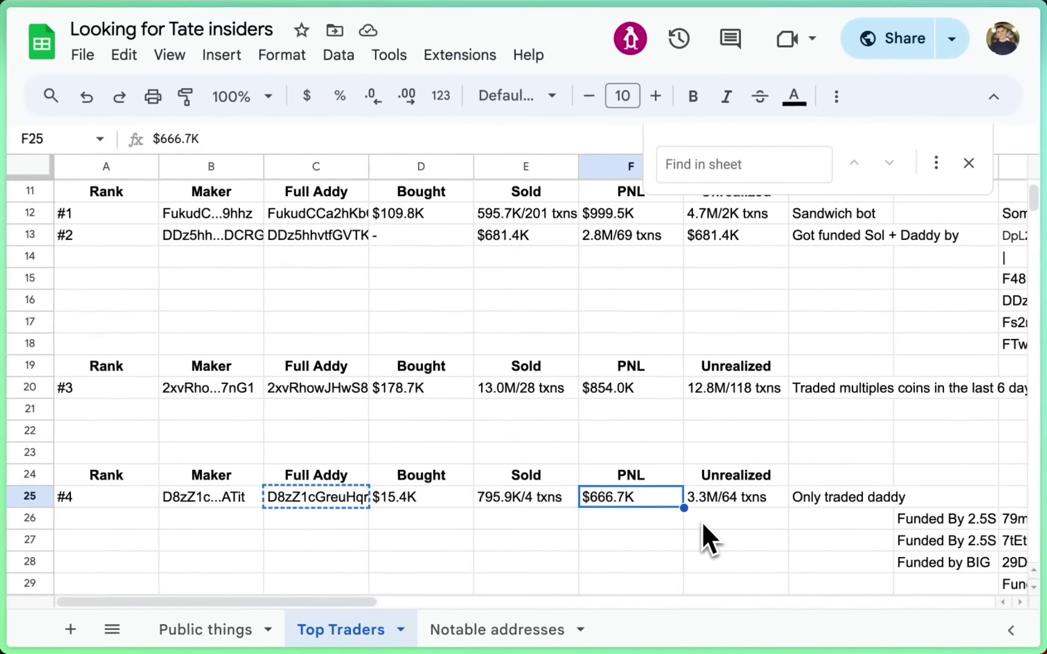
pyautogui.press('Right')
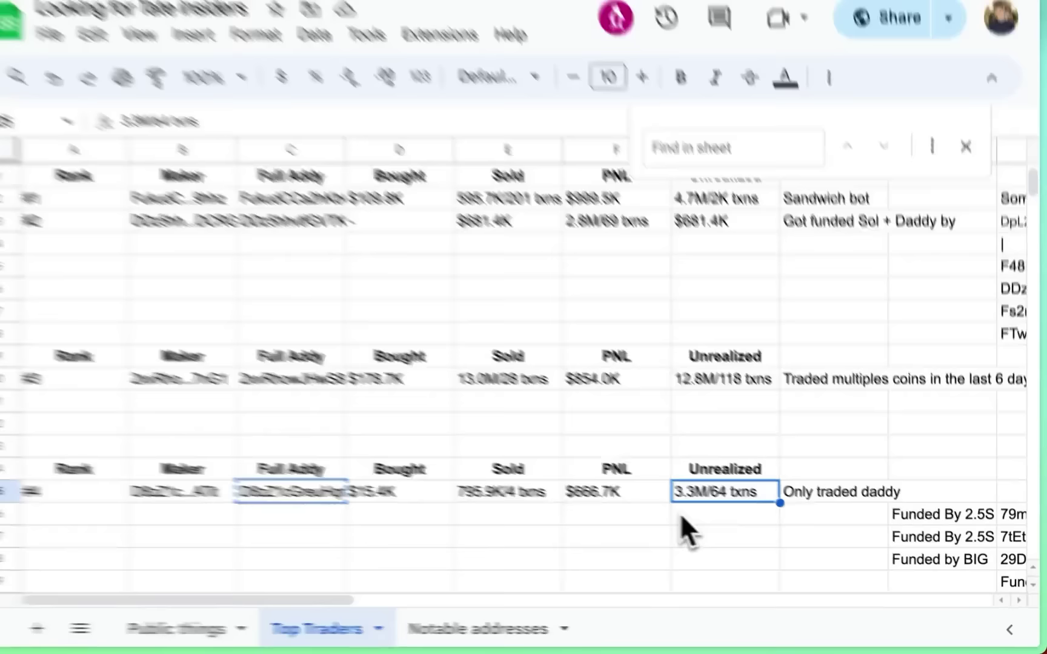
pyautogui.click(921, 519)
pyautogui.press('Right')
pyautogui.press('Right')
pyautogui.press('Right')
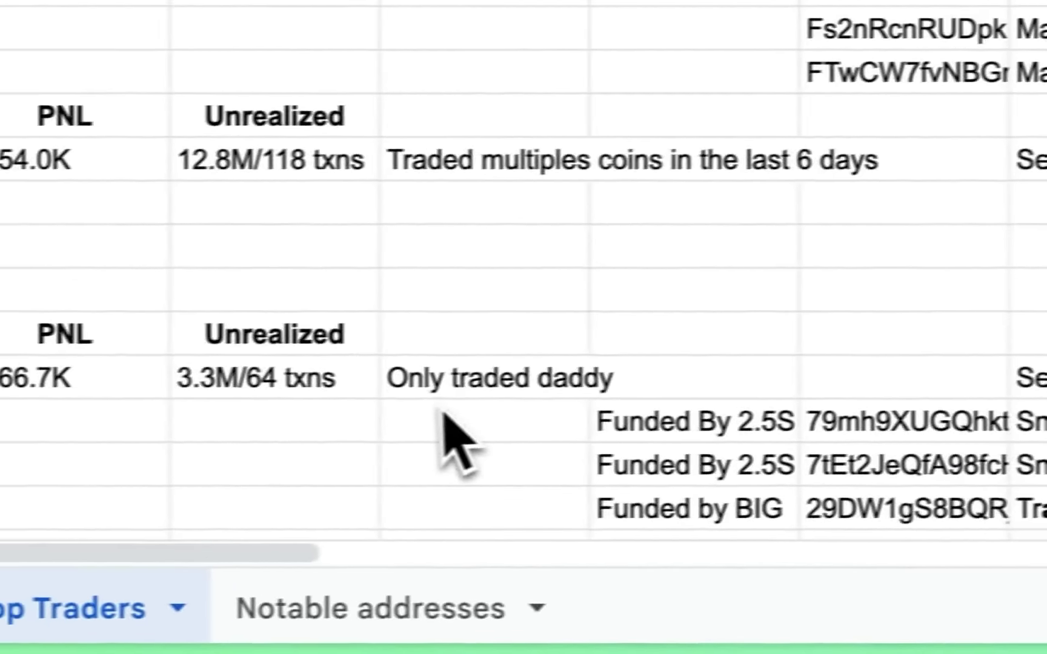
pyautogui.scroll(3, 536, 397)
pyautogui.scroll(1, 536, 397)
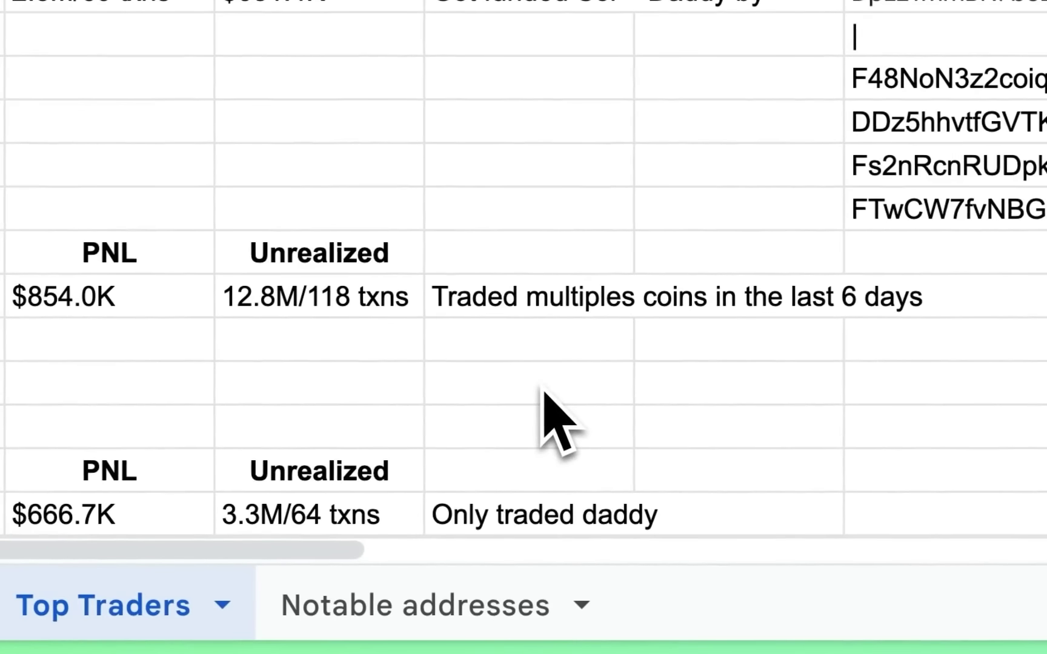
pyautogui.press('Left')
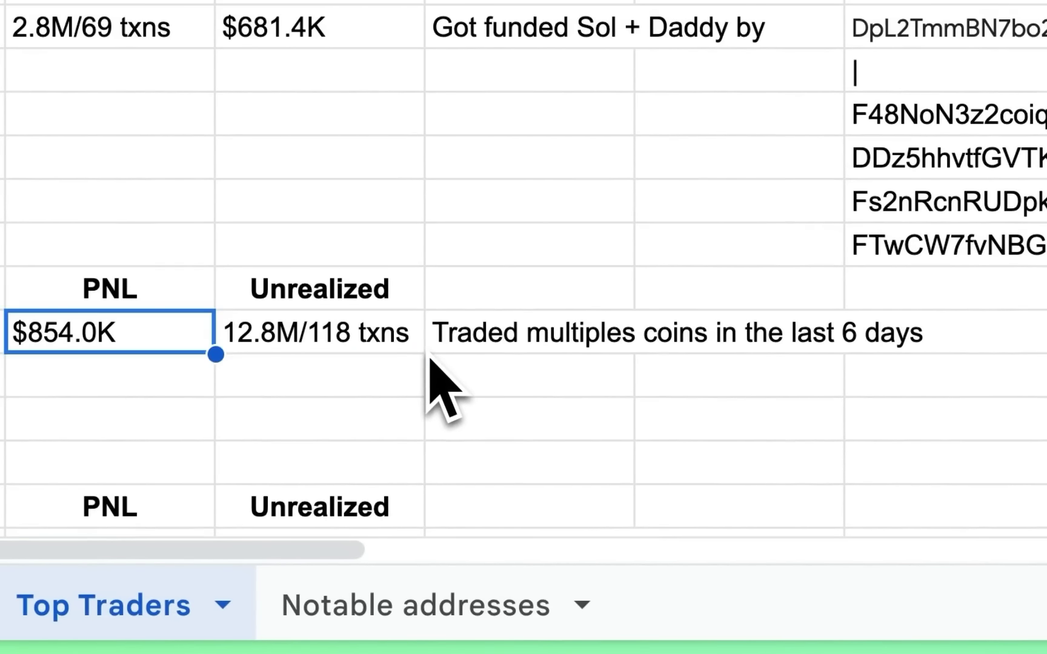
pyautogui.press('Down')
pyautogui.press('Left')
pyautogui.press('Left')
pyautogui.press('Left')
pyautogui.press('Left')
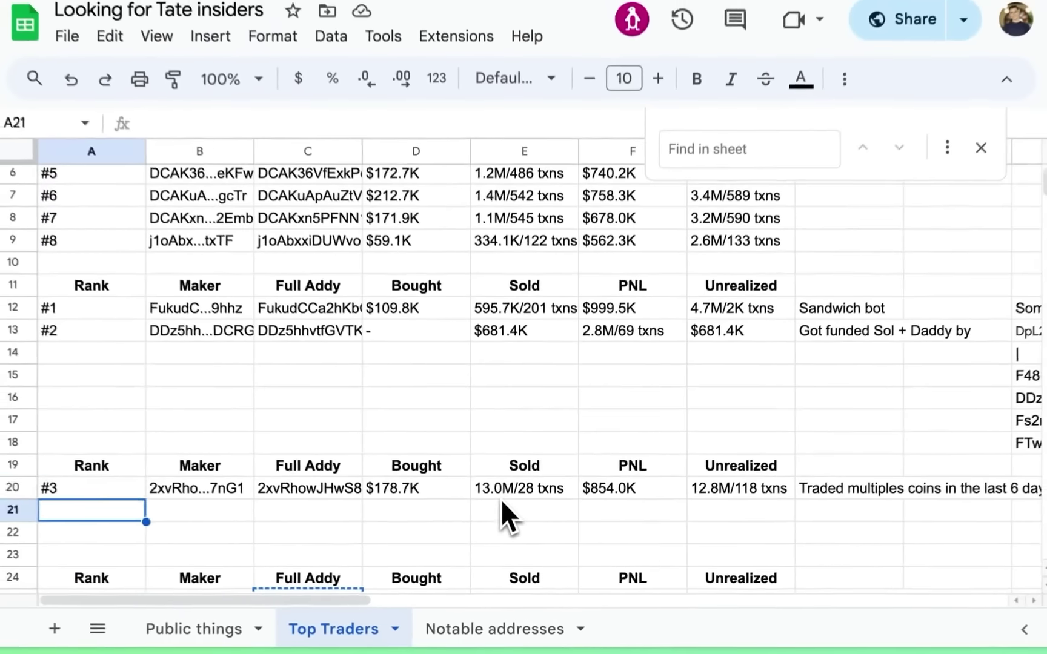
pyautogui.press('Up')
pyautogui.press('Up')
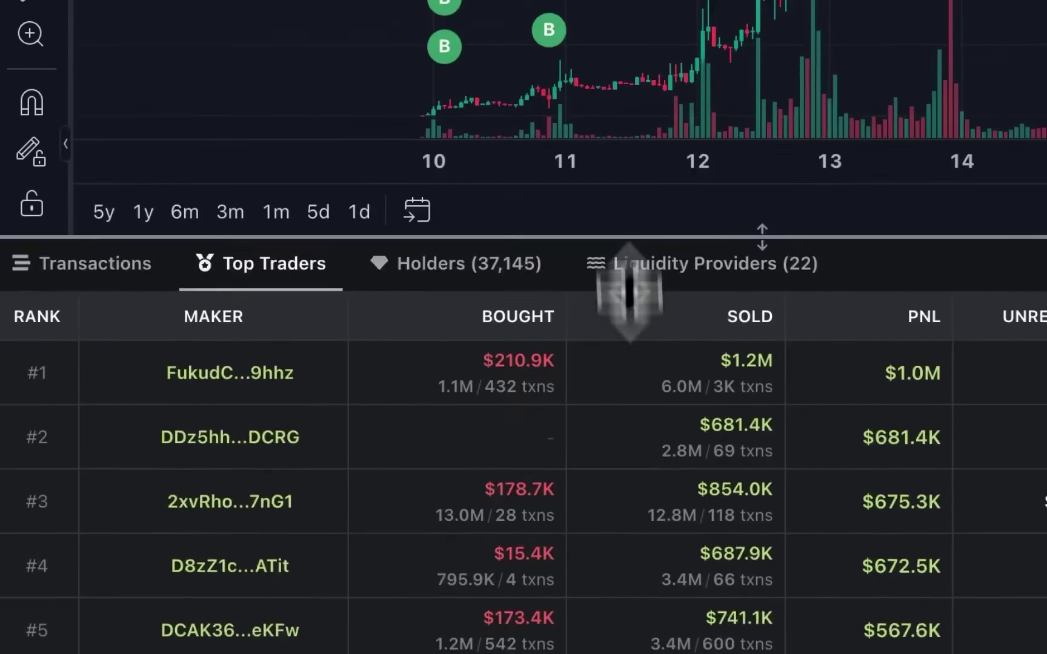
# Open the #1 top trader's wallet, holding 194.84 SOL, in Solscan from the Top Traders table
pyautogui.moveTo(603, 304); pyautogui.dragTo(603, 112)
pyautogui.scroll(-1, 583, 254)
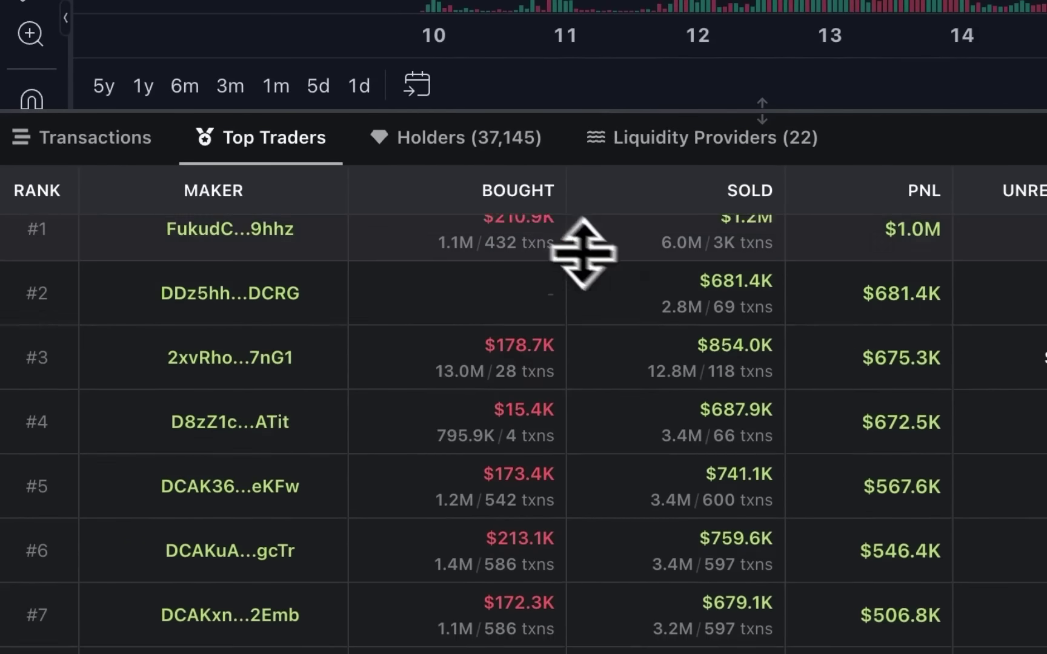
pyautogui.scroll(1, 583, 253)
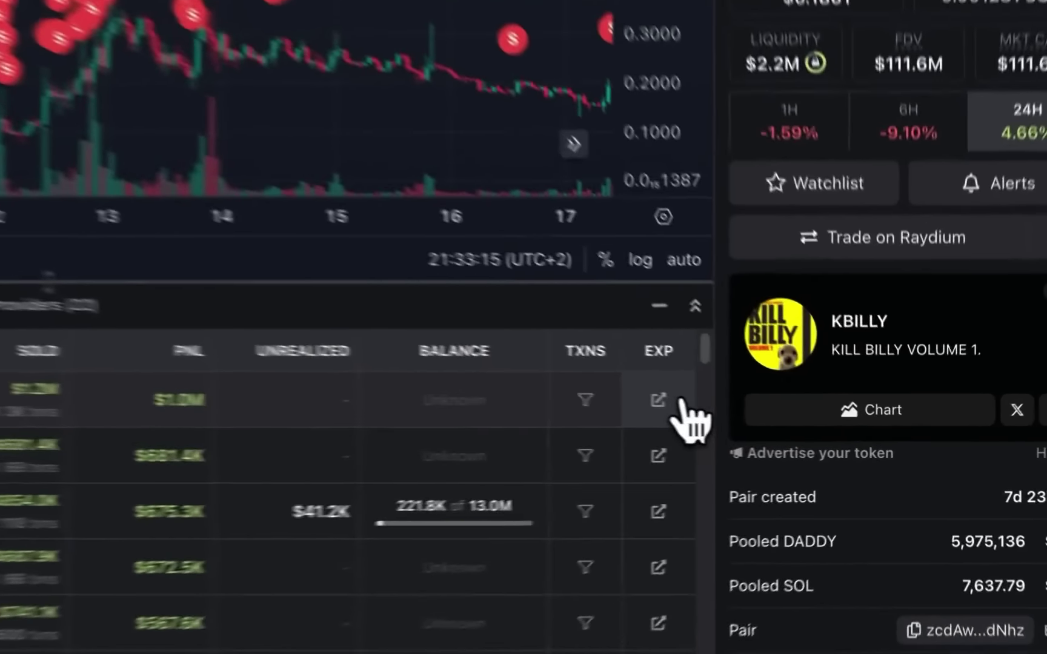
pyautogui.click(780, 426)
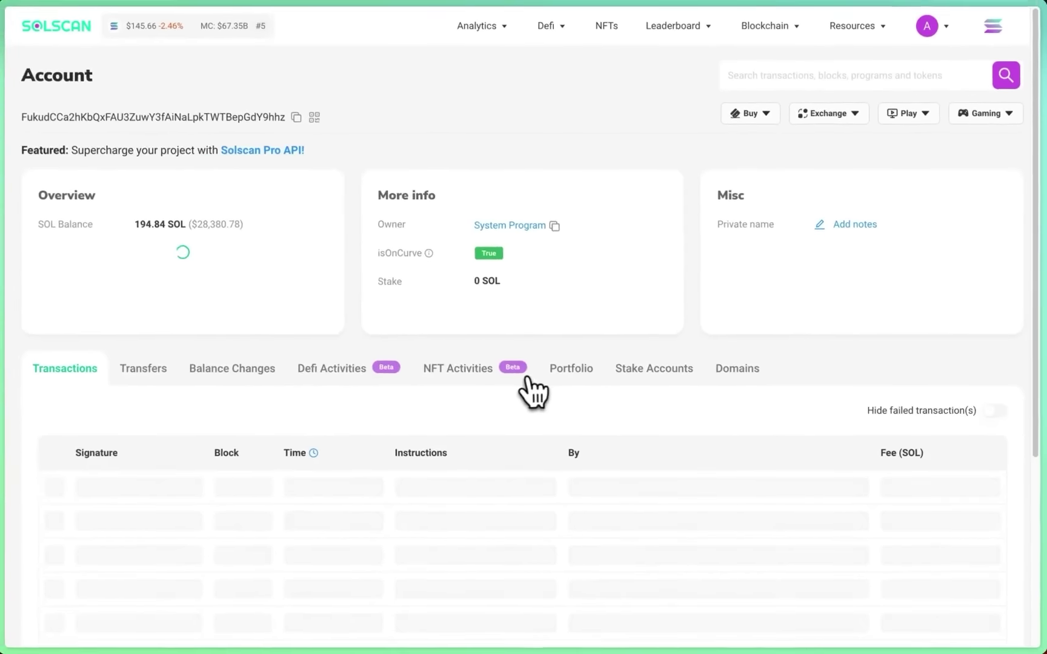
# Show the #1 trader's Solscan Defi Activities and scroll its swaps, including DADDY into USDC
pyautogui.scroll(-3, 526, 388)
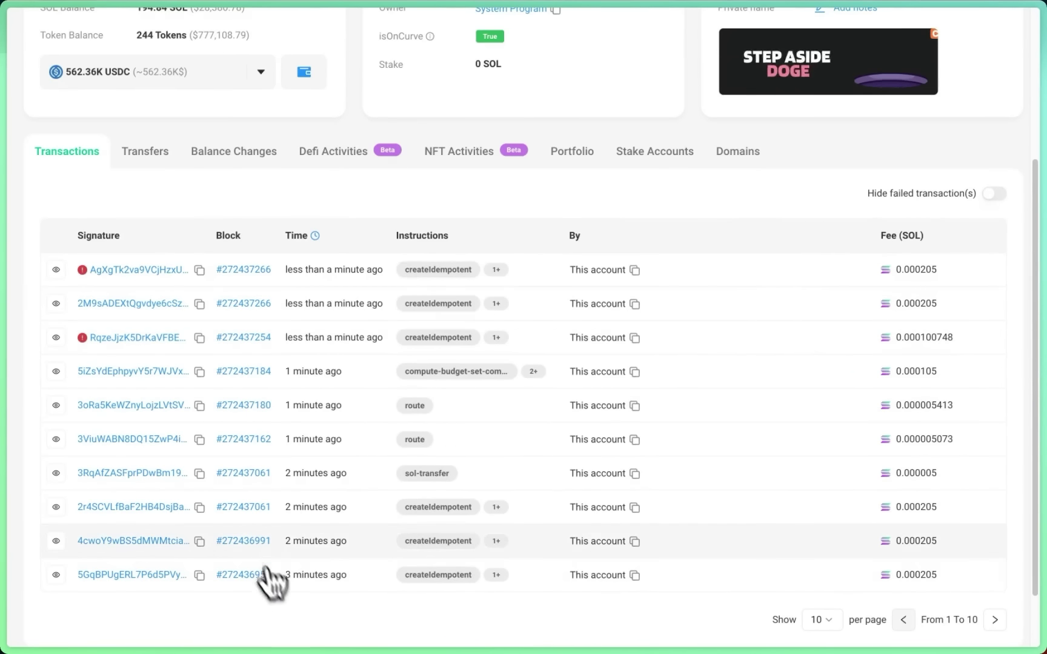
pyautogui.click(333, 151)
pyautogui.scroll(1, 218, 312)
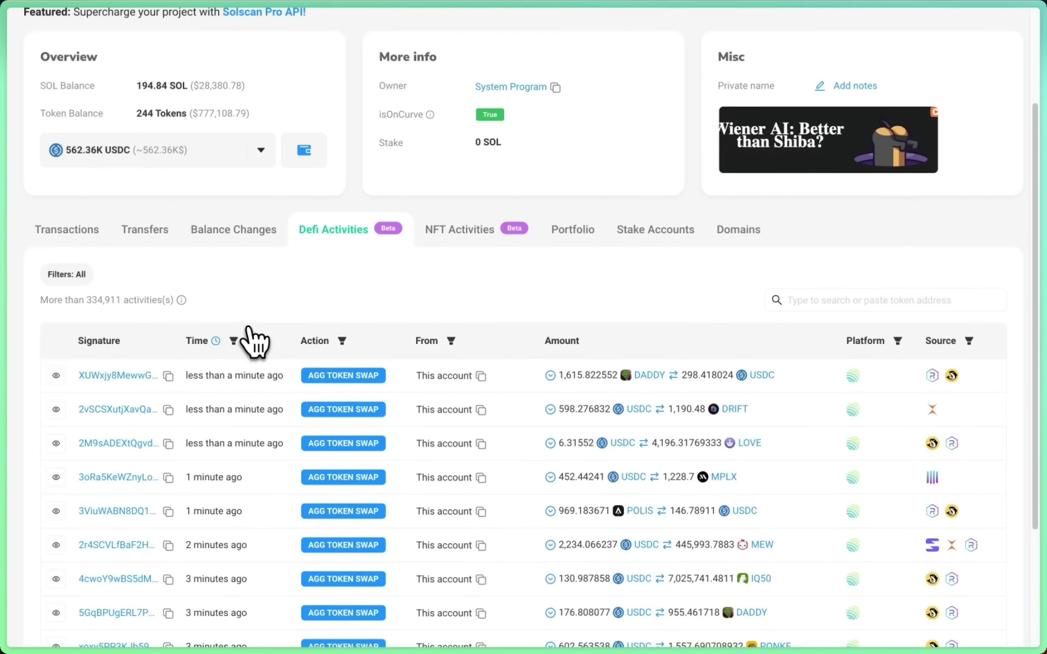
pyautogui.scroll(-5, 495, 424)
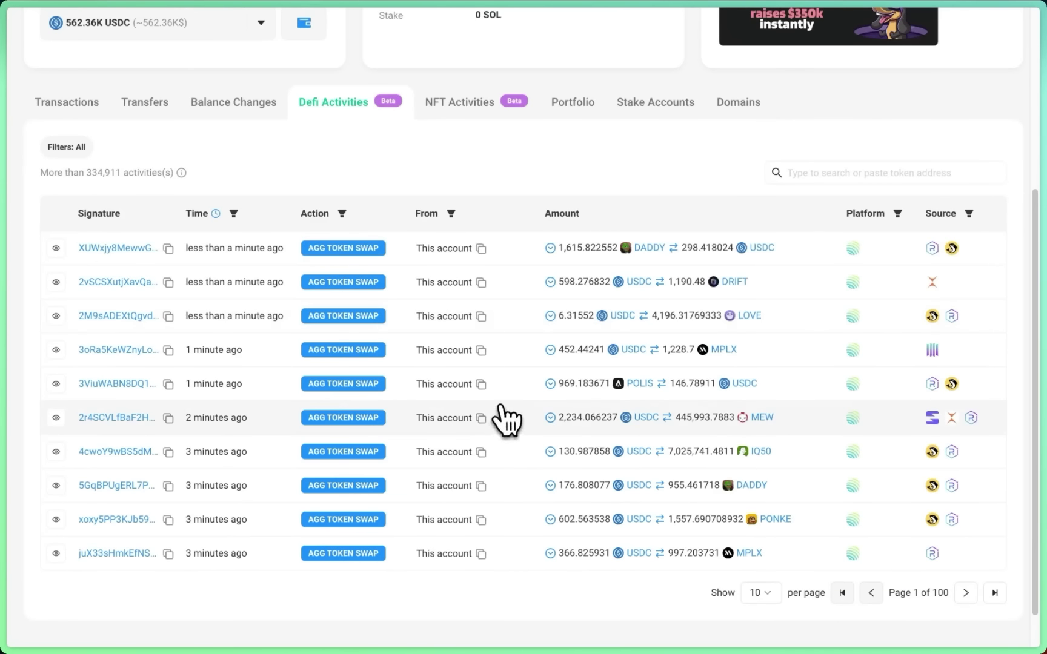
pyautogui.scroll(1, 507, 419)
pyautogui.scroll(1, 479, 394)
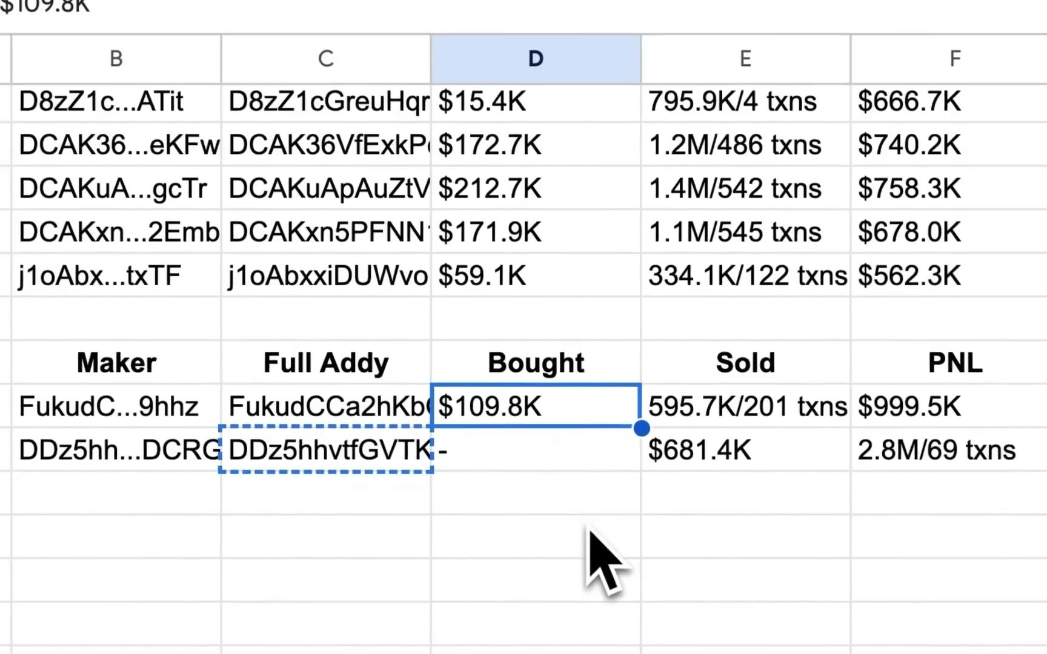
pyautogui.scroll(-2, 592, 537)
# Review traders #2 and #3's sold values and row 20's profit destination notes
pyautogui.click(727, 491)
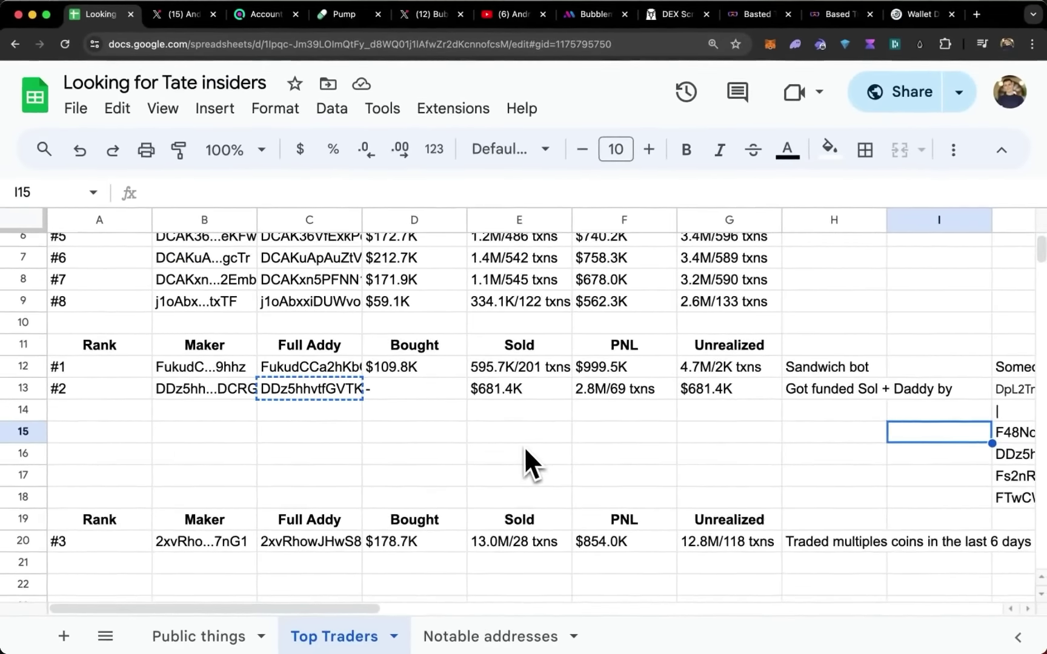
pyautogui.press('Right')
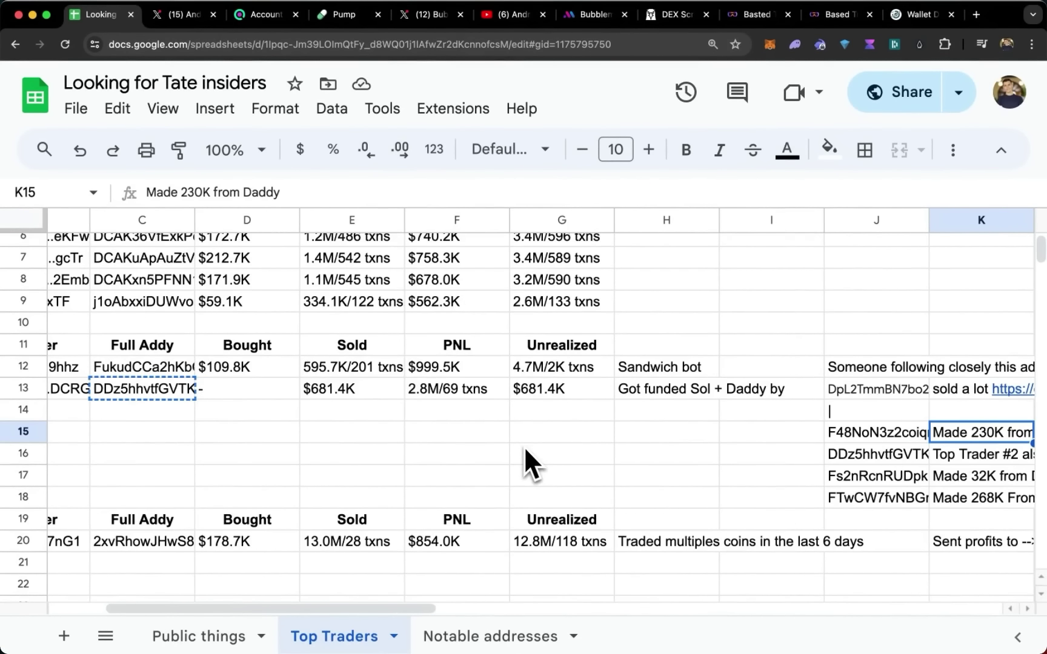
pyautogui.press('Left')
pyautogui.press('Left')
pyautogui.press('Left')
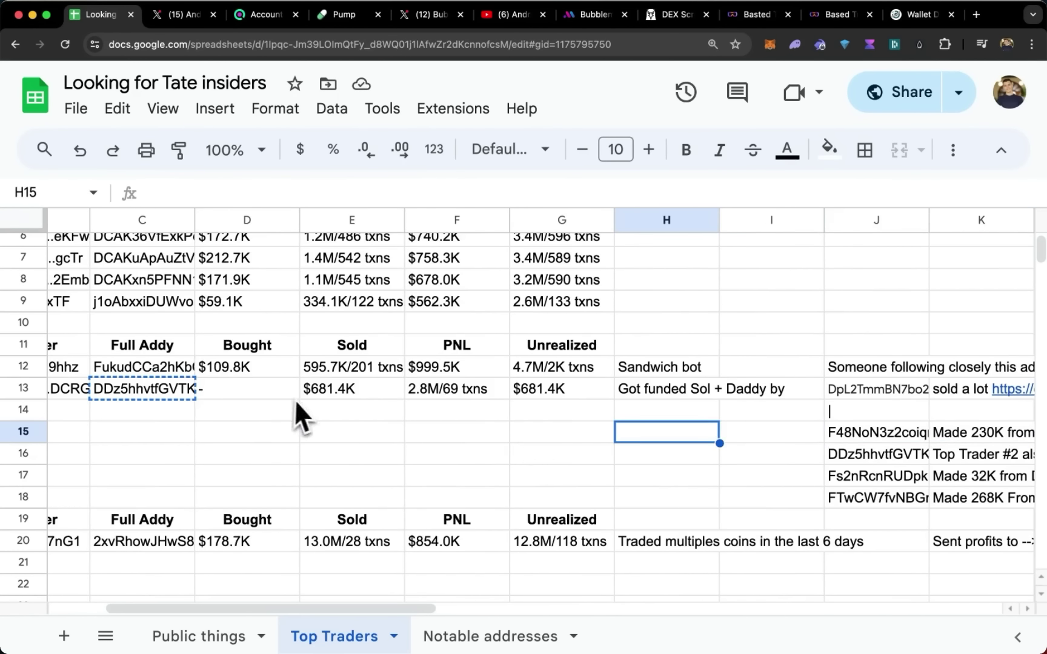
pyautogui.click(349, 392)
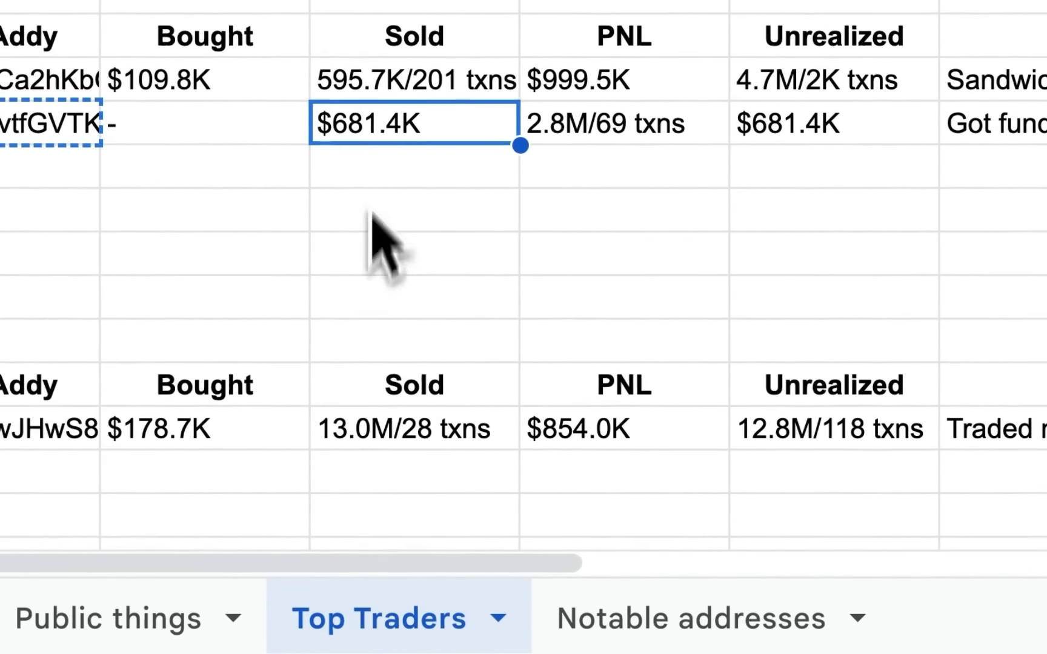
pyautogui.click(557, 439)
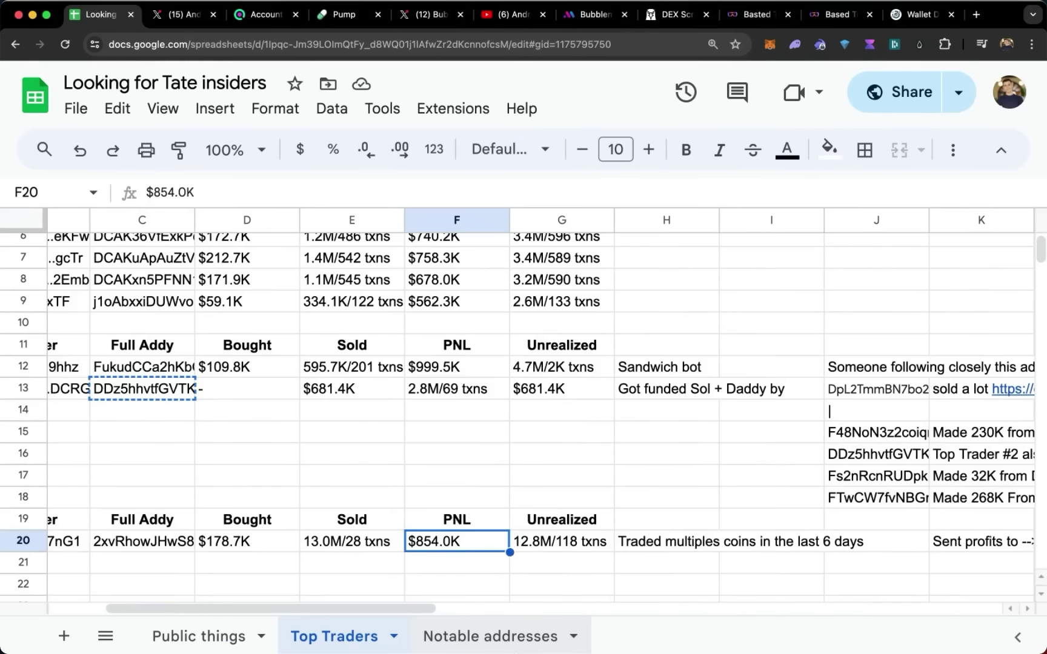
pyautogui.click(982, 541)
pyautogui.press('Right')
pyautogui.press('Right')
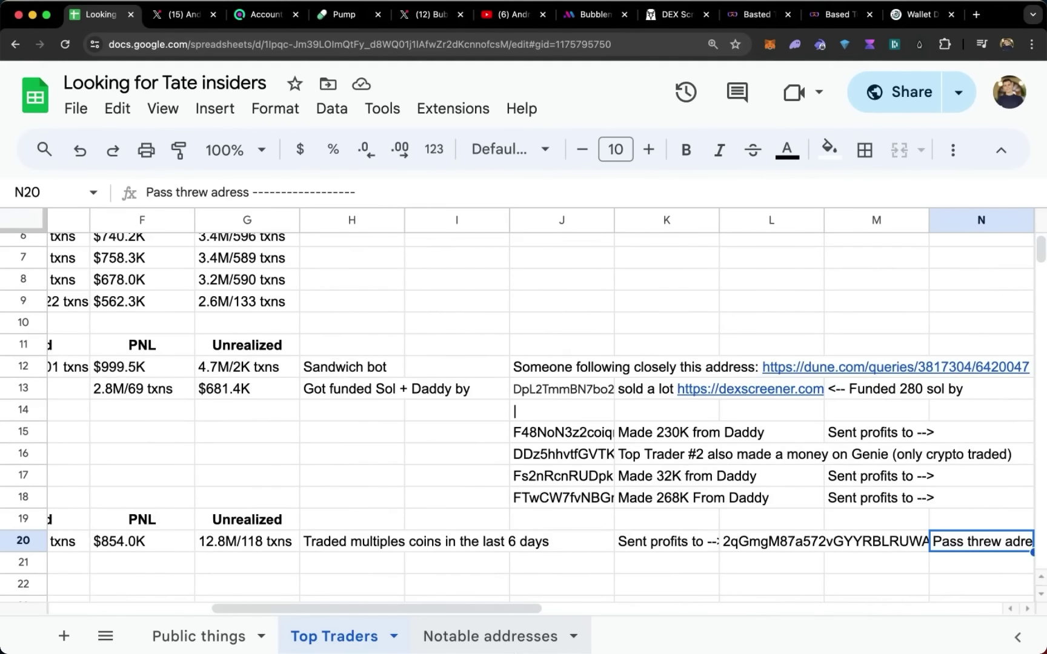
pyautogui.press('Right')
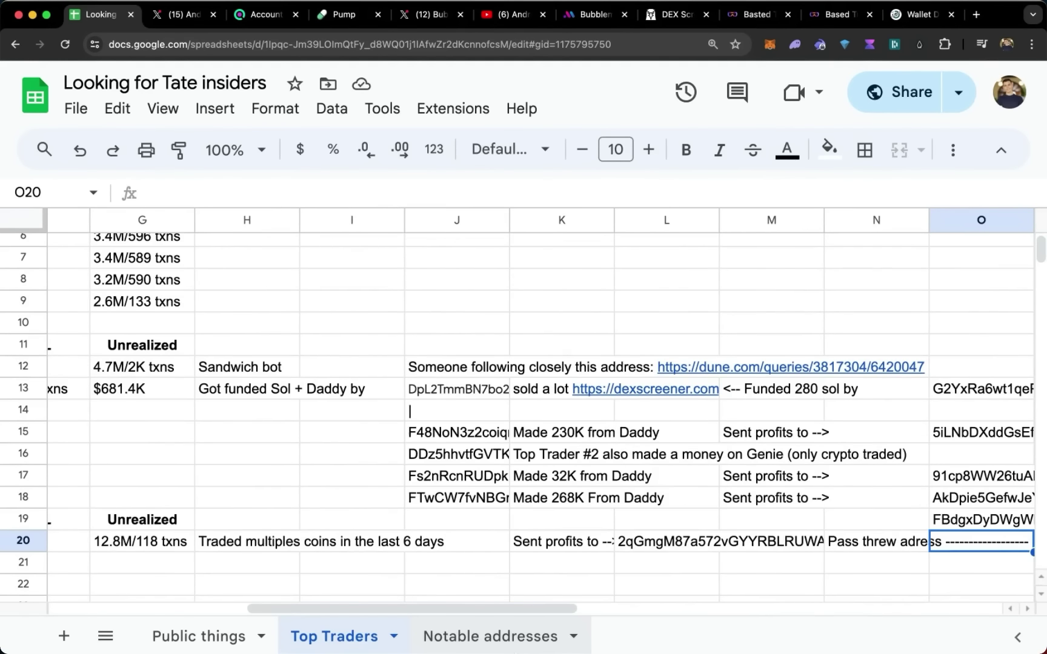
pyautogui.press('Right')
pyautogui.press('Right')
pyautogui.press('Right')
pyautogui.press('Right')
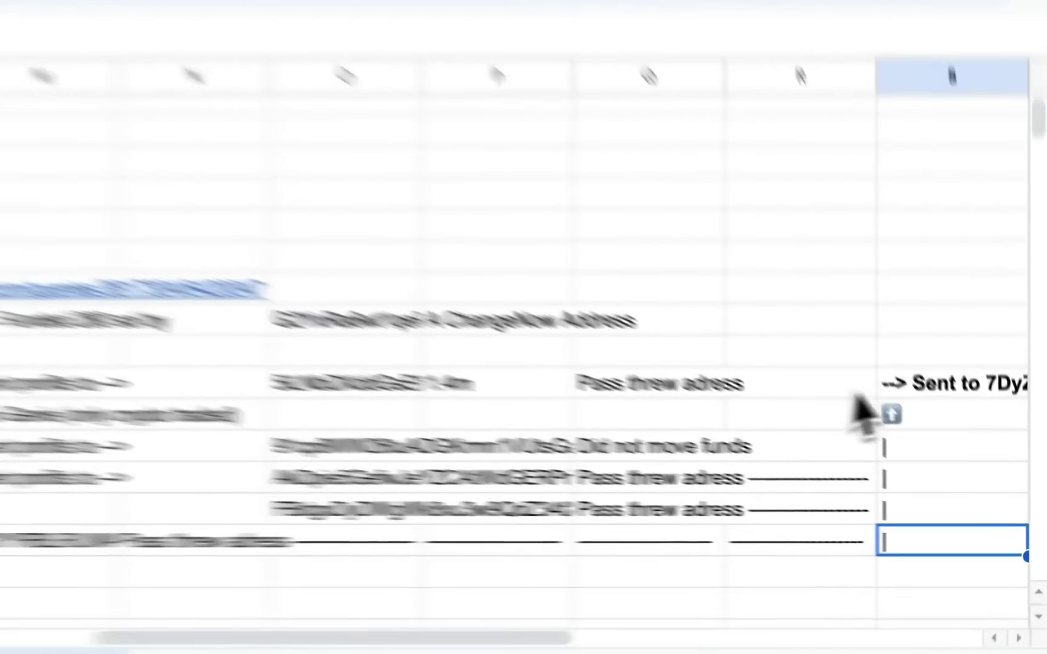
# Enter 'CEX or Bridge IMO' in the cell after row 15's Sent to entry
pyautogui.click(934, 433)
pyautogui.press('Right')
pyautogui.write('CEX or Bridge IMO')
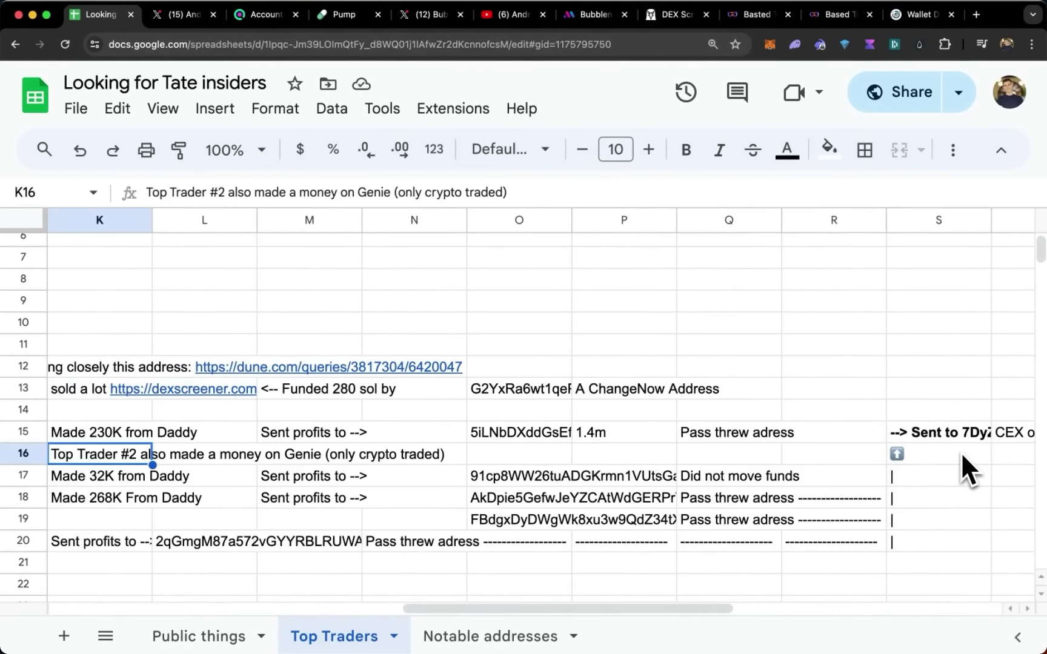
pyautogui.press('Left')
pyautogui.press('Up')
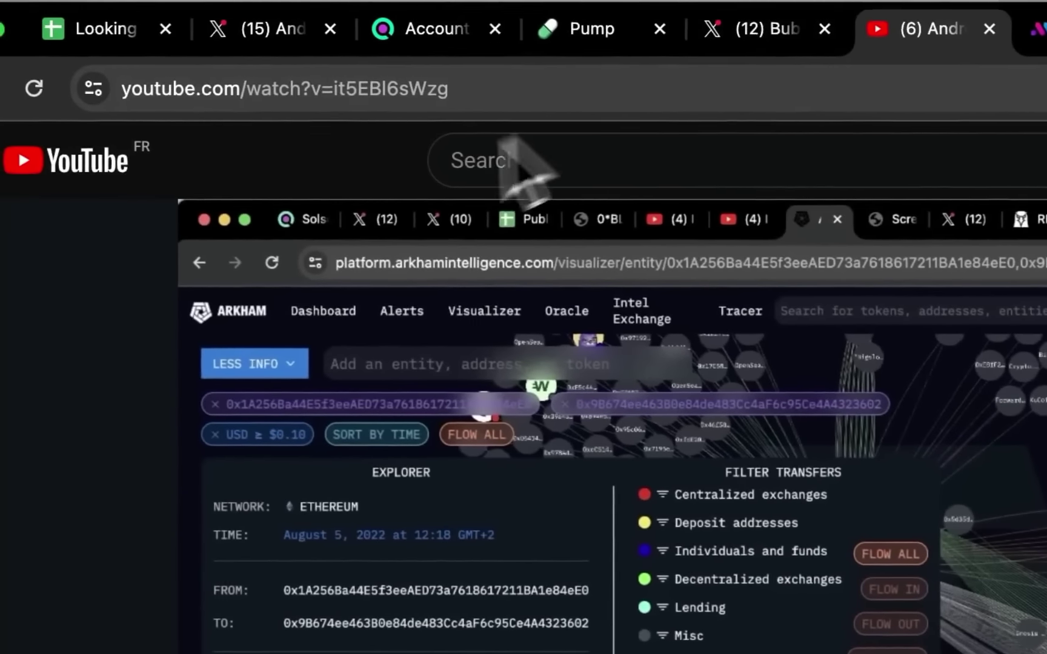
# Return to the Looking for Tate insiders spreadsheet and select the 'Made 268K From Daddy' note in K18
pyautogui.click(203, 29)
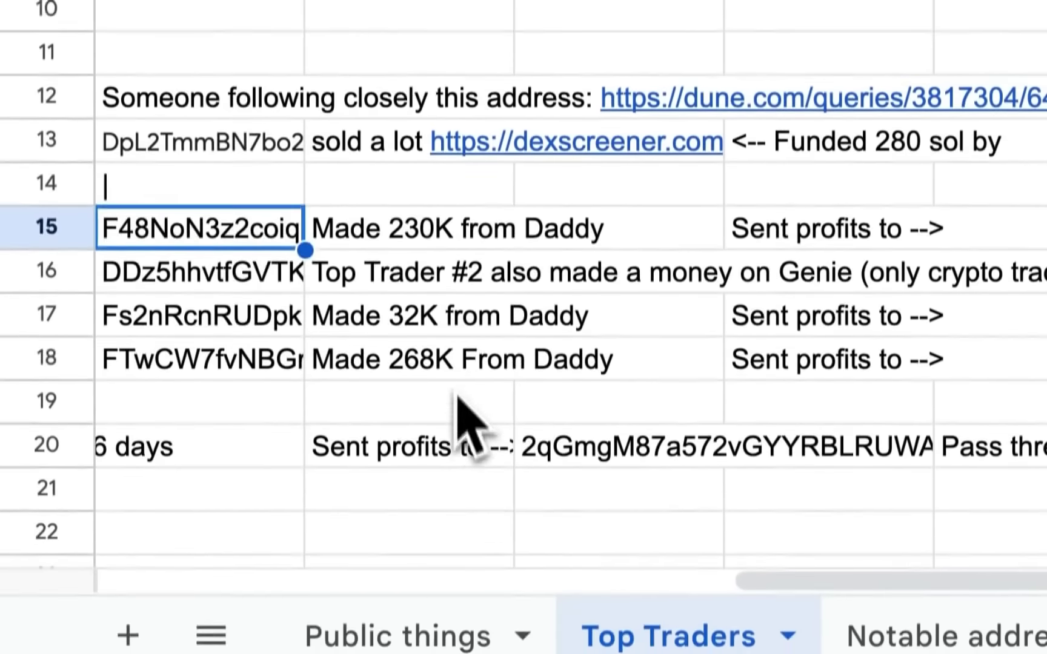
pyautogui.click(455, 350)
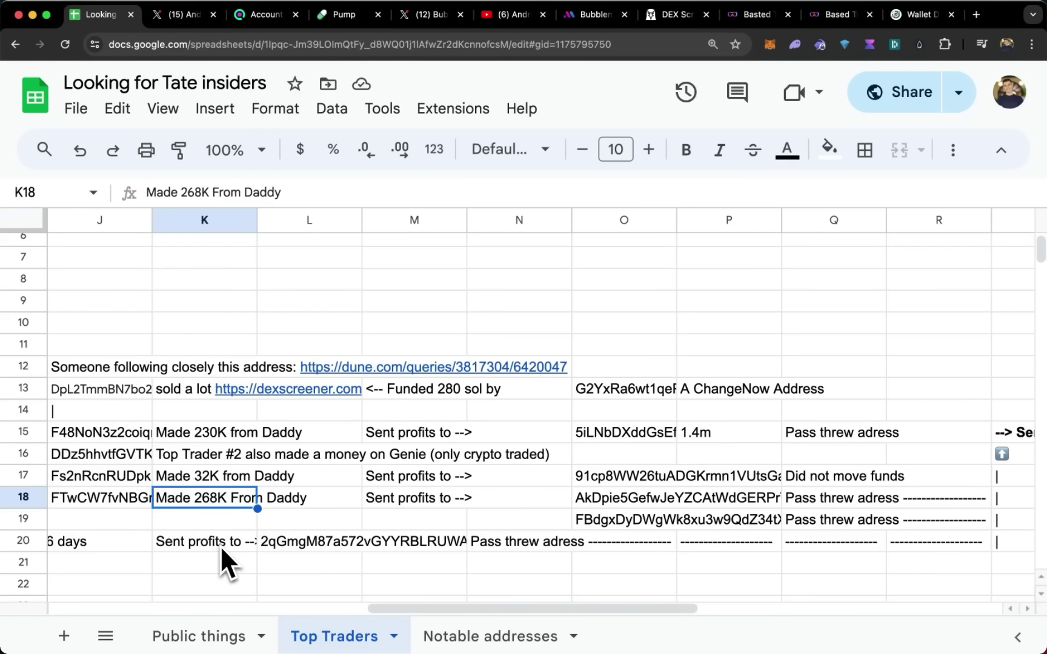
pyautogui.click(114, 455)
pyautogui.hscroll(-5, 285, 401)
pyautogui.click(285, 394)
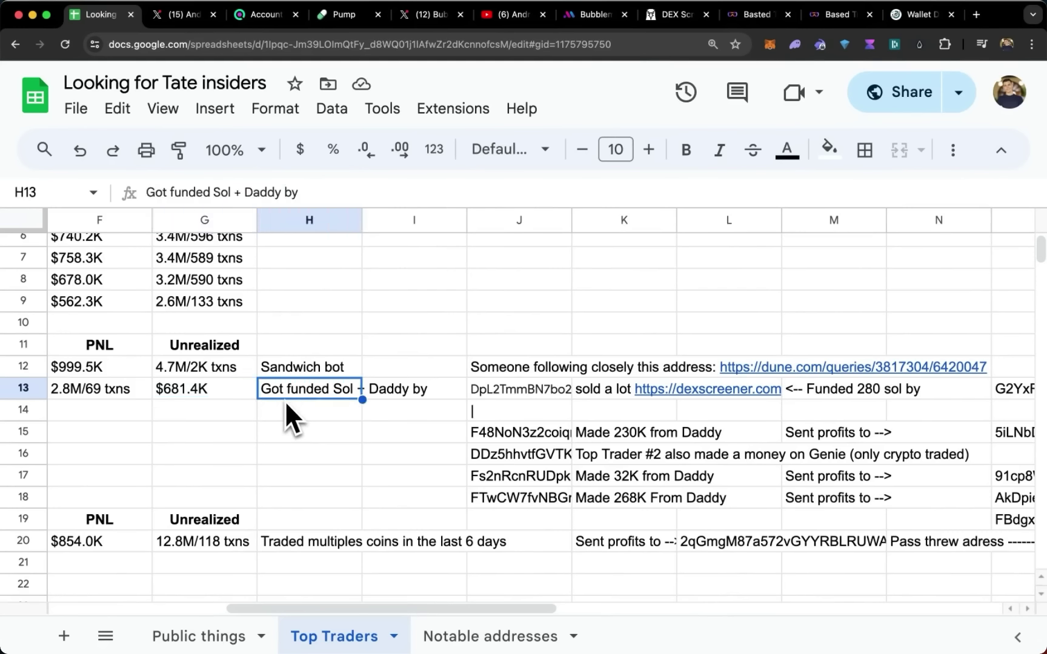
pyautogui.press('Up')
pyautogui.press('Down')
pyautogui.press('Down')
pyautogui.press('Right')
pyautogui.press('Right')
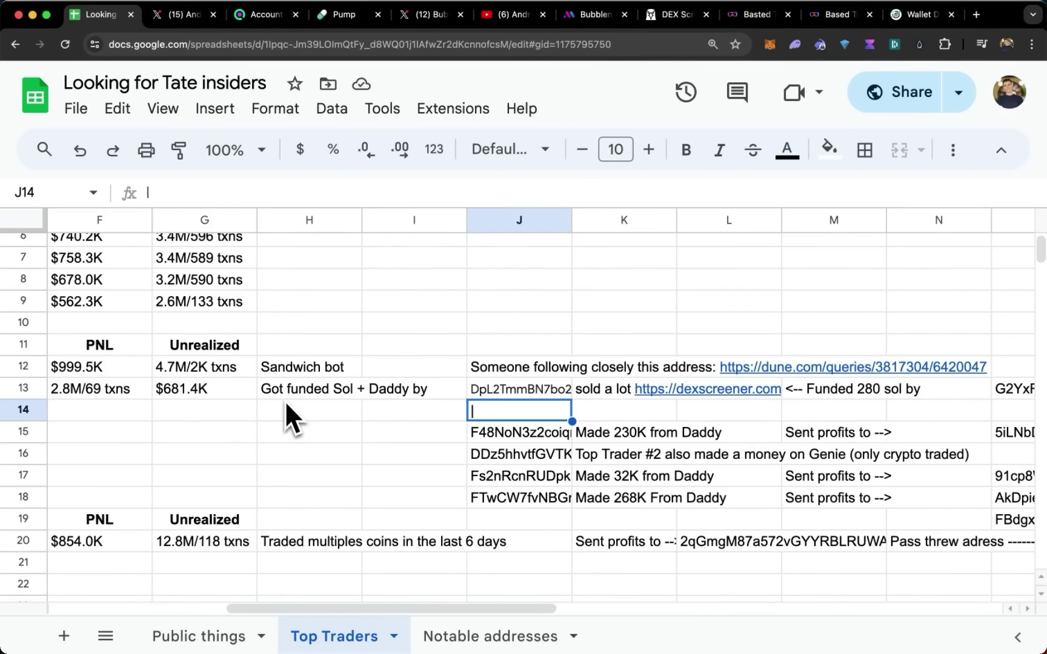
pyautogui.press('Up')
pyautogui.press('Right')
pyautogui.press('Right')
pyautogui.press('Left')
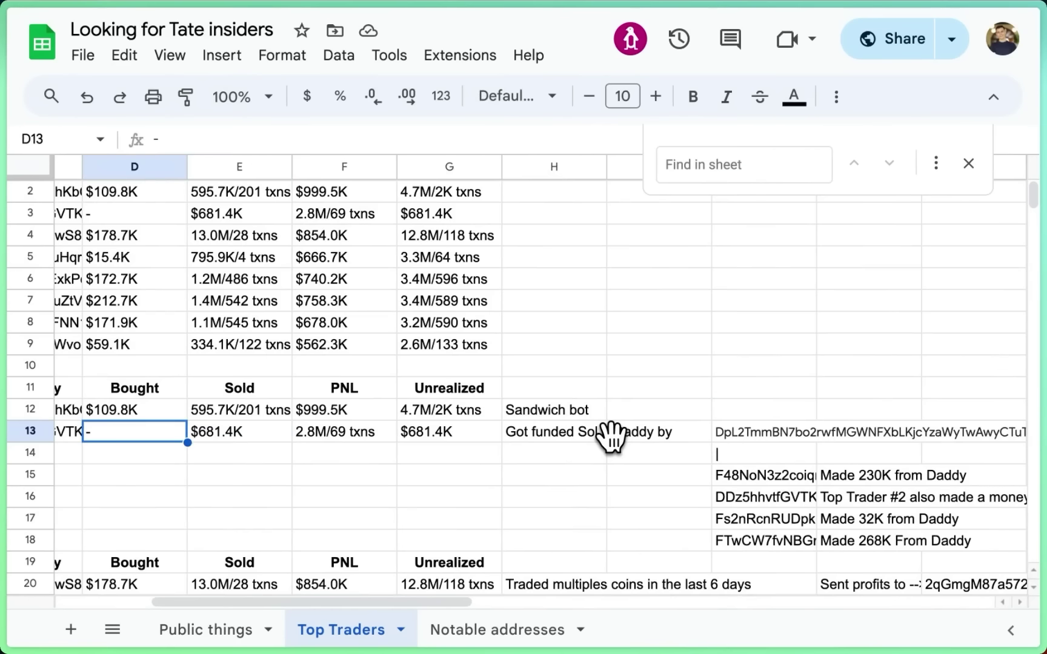
pyautogui.press('Right')
pyautogui.press('Right')
pyautogui.press('Right')
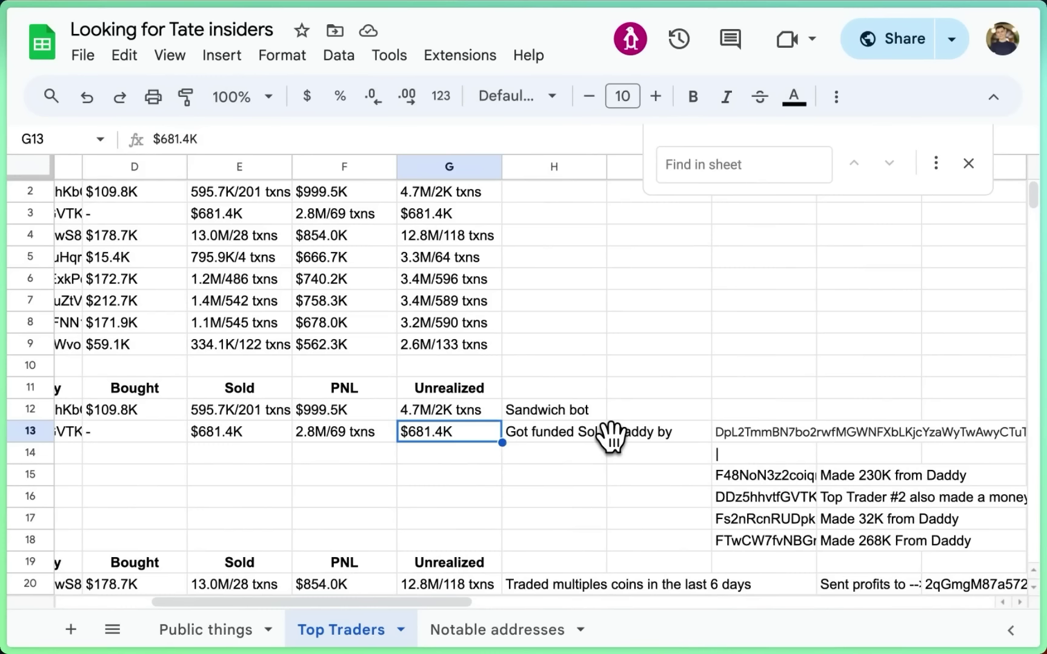
pyautogui.press('Right')
pyautogui.press('Right')
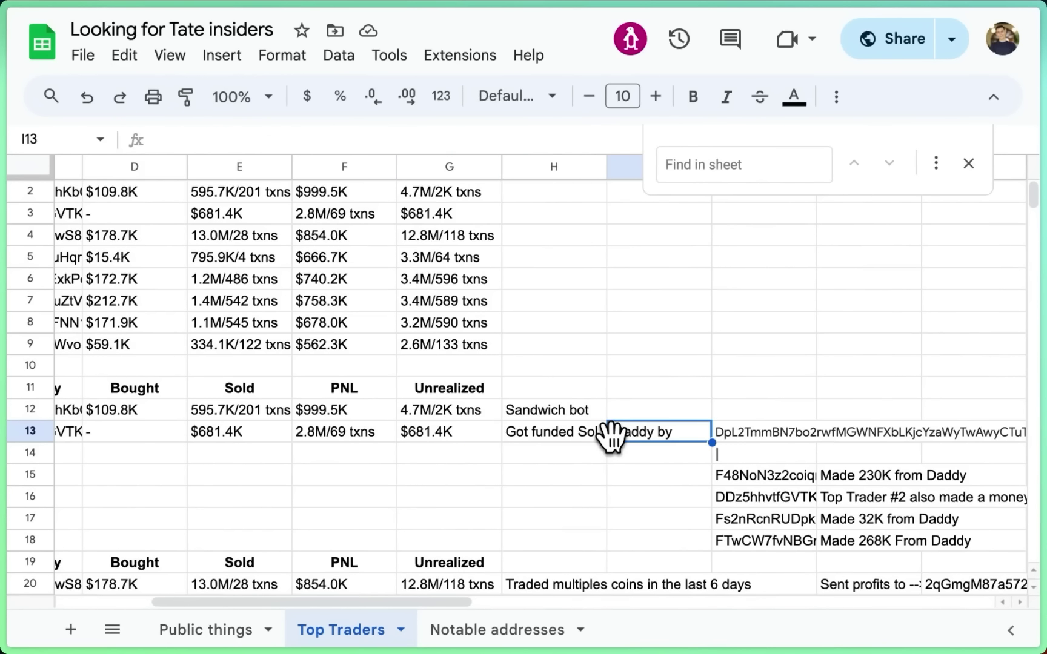
pyautogui.press('Right')
pyautogui.press('Right')
pyautogui.press('Right')
pyautogui.press('Right')
pyautogui.press('Right')
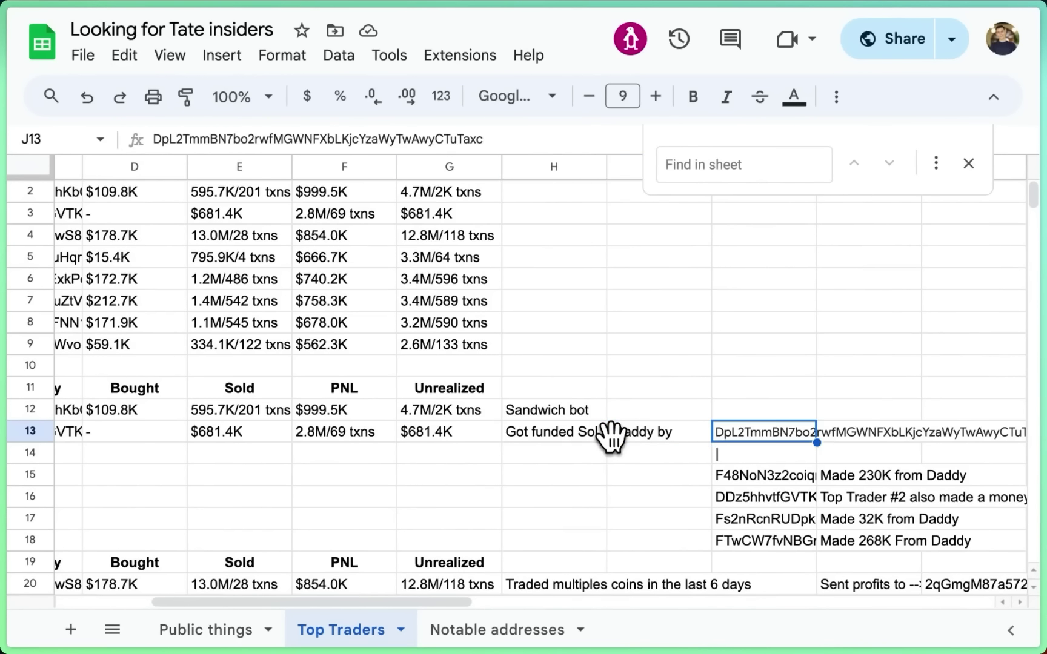
pyautogui.press('Down')
pyautogui.press('Left')
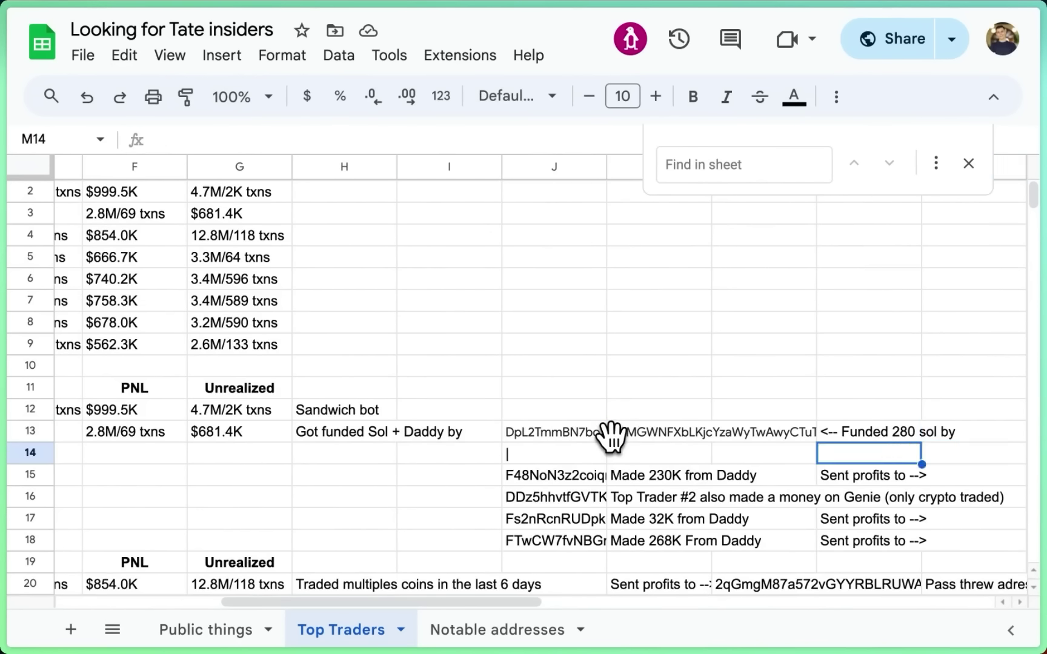
pyautogui.click(612, 434)
pyautogui.click(873, 430)
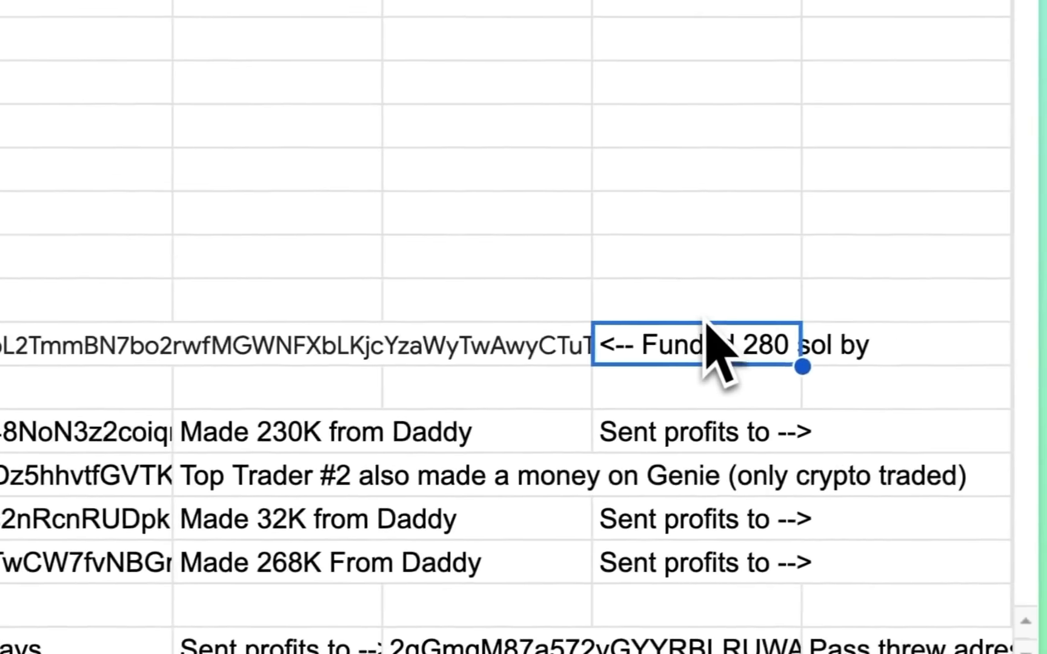
pyautogui.click(701, 346)
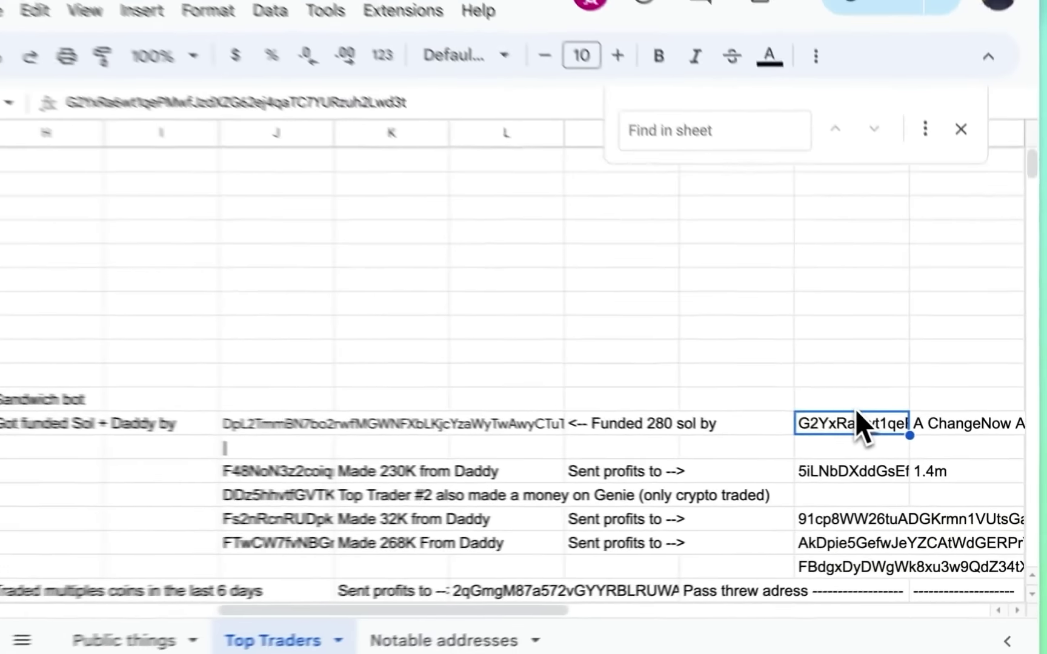
pyautogui.press('Right')
pyautogui.press('Right')
pyautogui.press('Left')
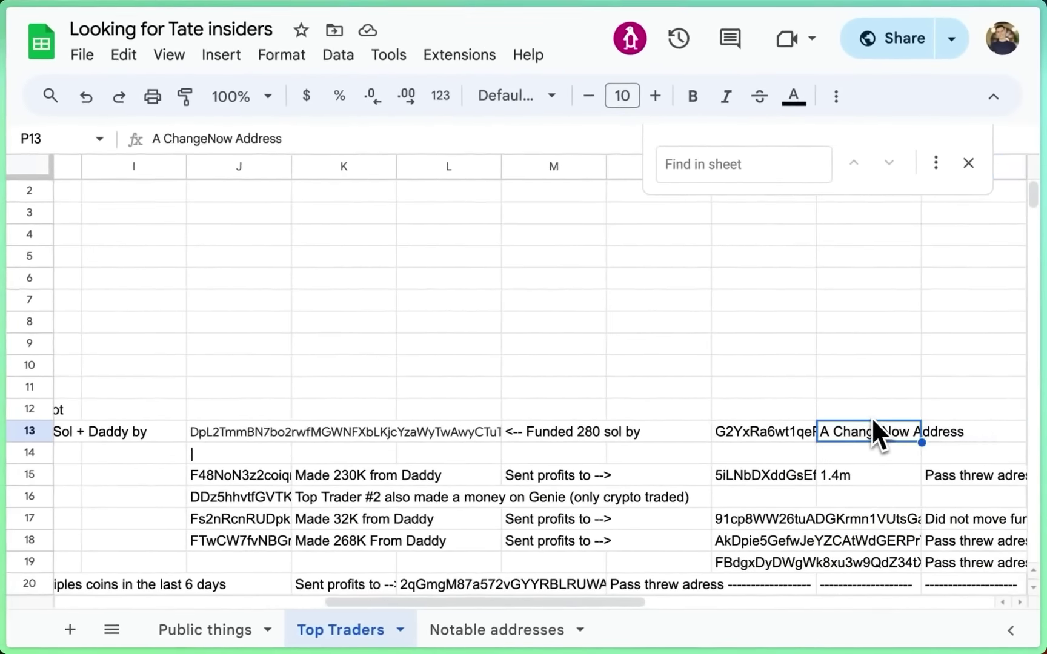
pyautogui.press('Left')
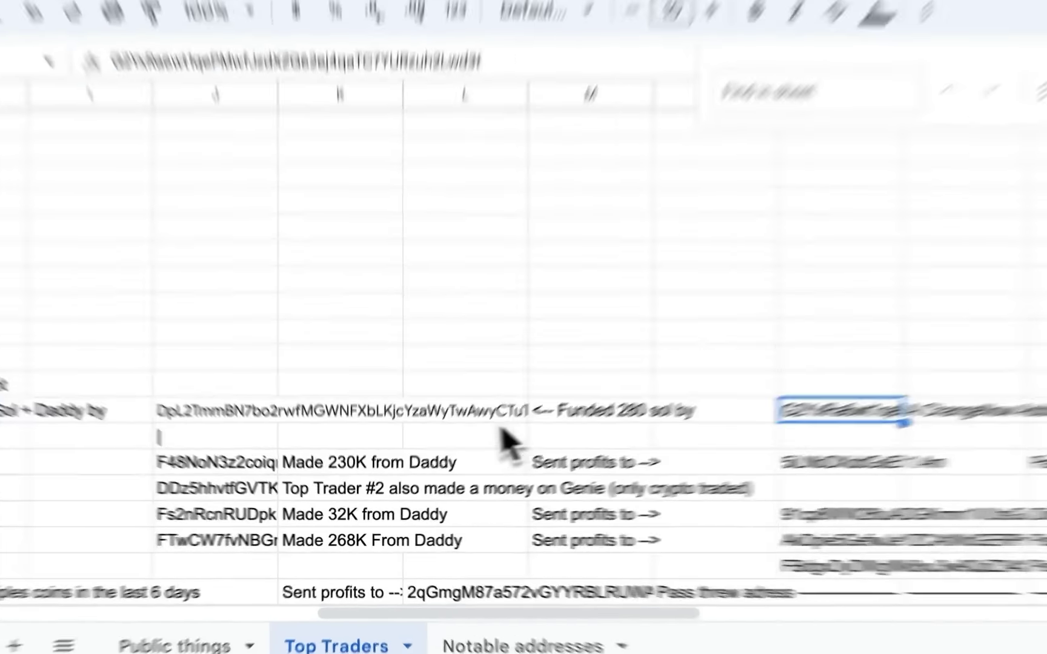
pyautogui.click(440, 435)
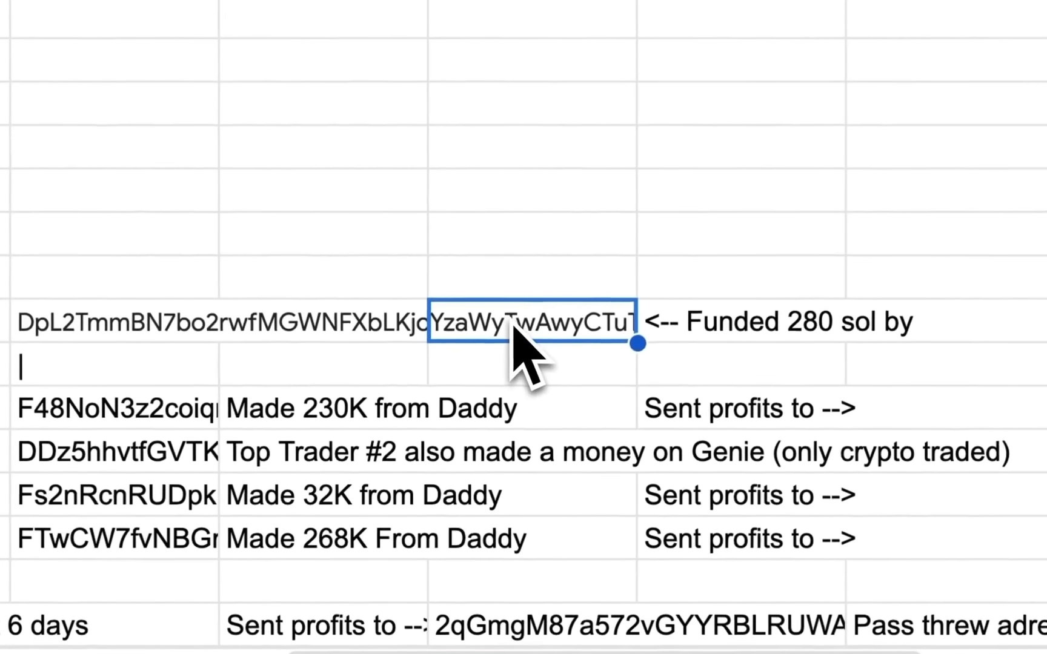
pyautogui.press('Left')
pyautogui.hscroll(-6, 512, 330)
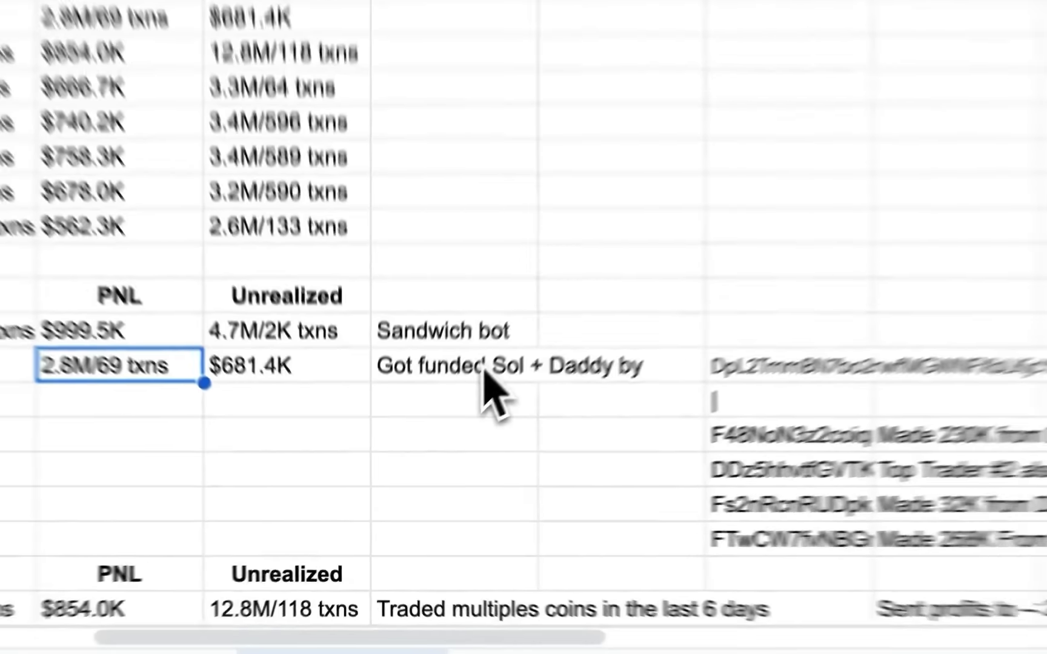
pyautogui.click(303, 322)
pyautogui.press('Right')
pyautogui.press('Right')
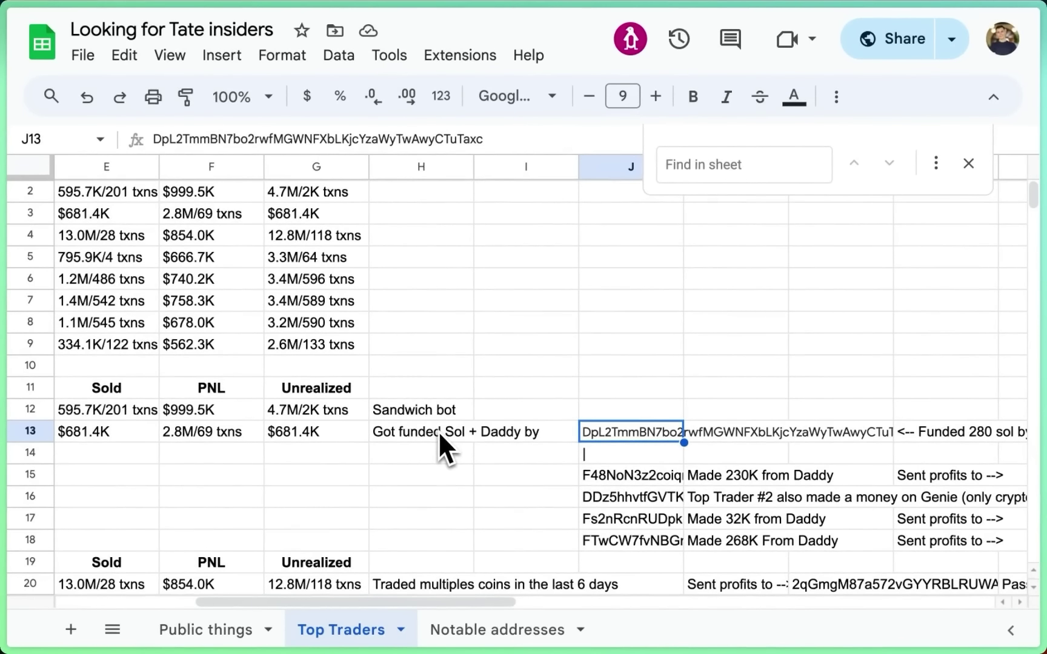
pyautogui.press('Down')
pyautogui.press('Down')
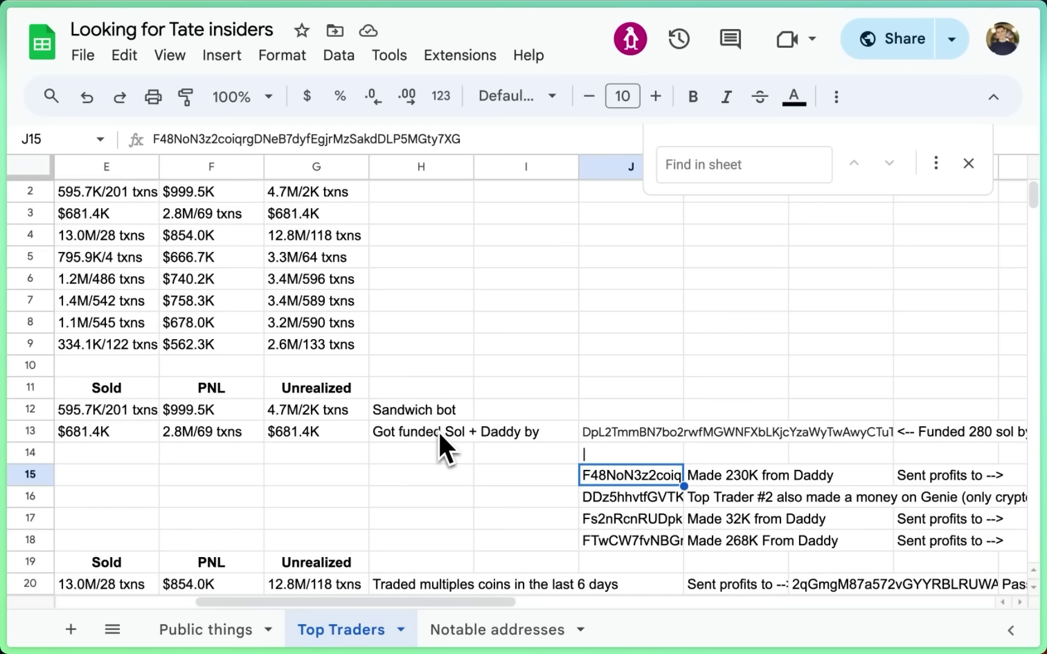
pyautogui.press('Right')
pyautogui.press('Right')
pyautogui.press('Right')
pyautogui.press('Right')
pyautogui.press('Right')
pyautogui.press('Right')
pyautogui.press('Left')
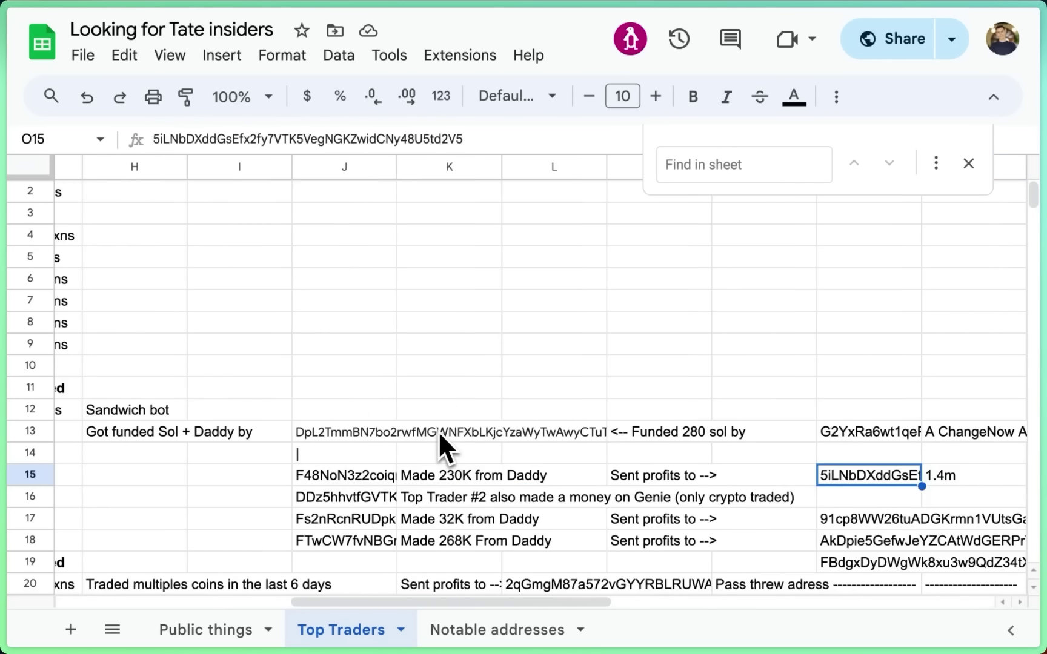
pyautogui.press('Right')
pyautogui.press('Right')
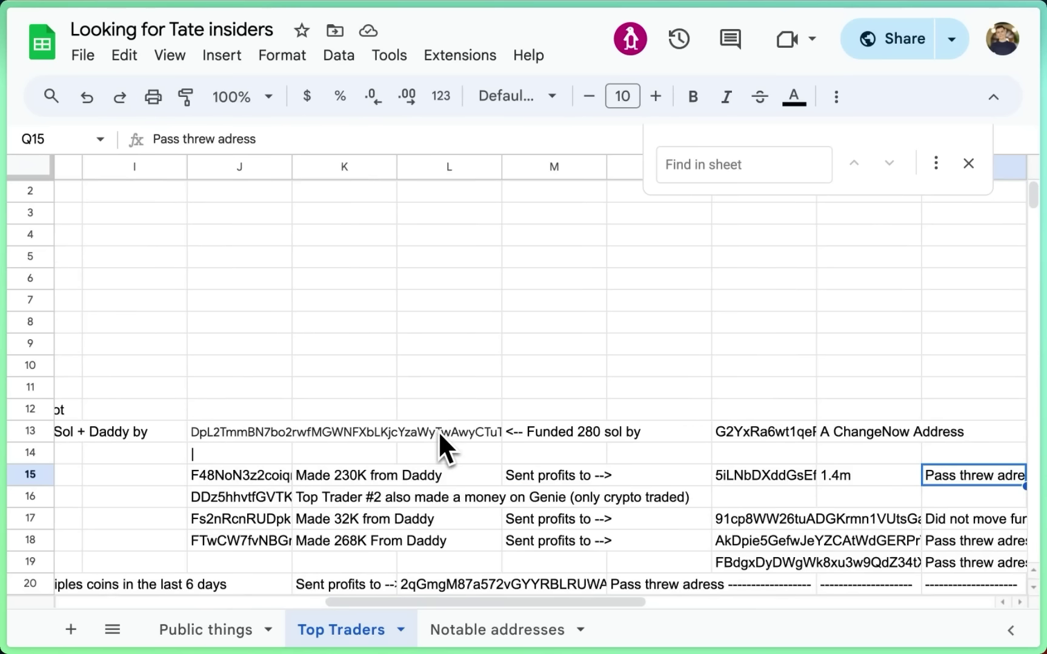
pyautogui.press('Left')
pyautogui.press('Right')
pyautogui.press('Right')
pyautogui.press('Right')
pyautogui.press('Right')
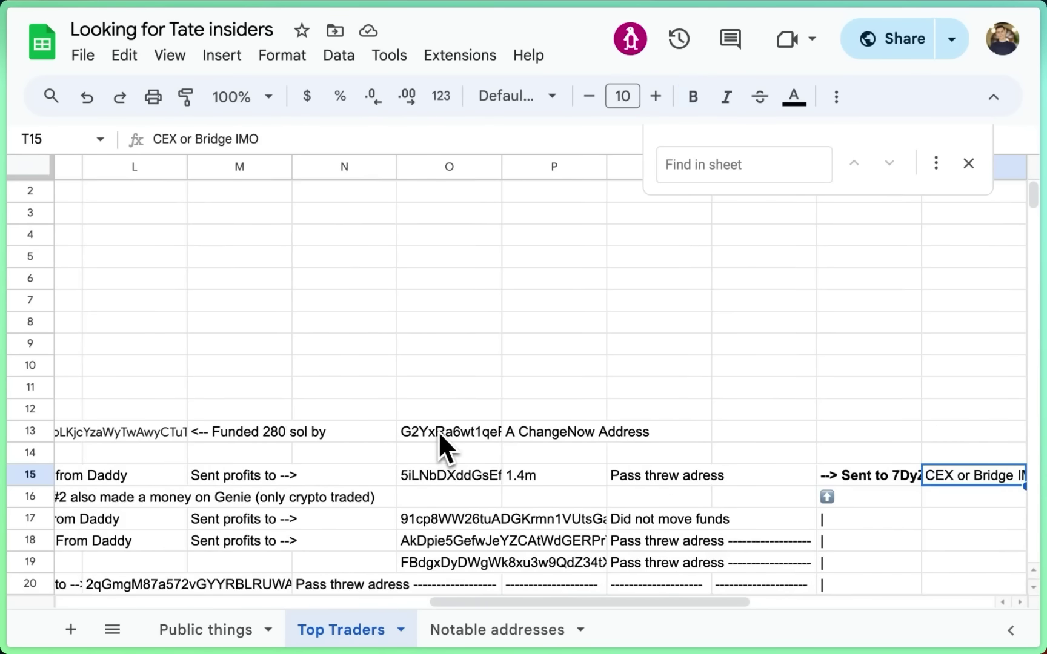
pyautogui.press('Left')
pyautogui.press('Left')
pyautogui.press('Right')
pyautogui.press('Right')
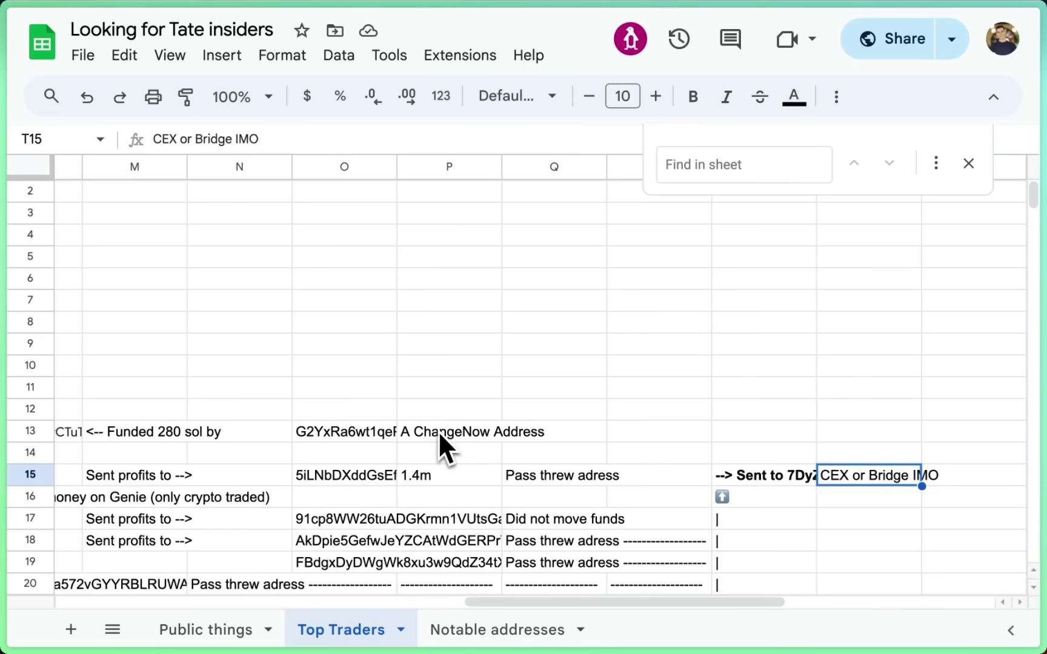
pyautogui.press('Left')
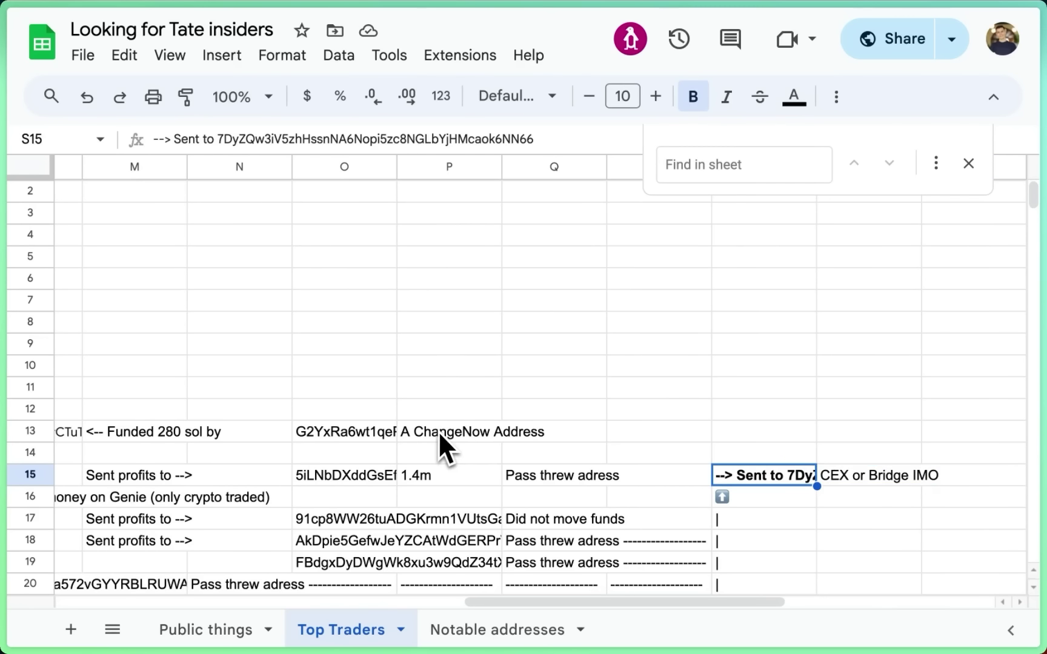
pyautogui.press('Down')
pyautogui.hotkey('ctrl', 'Left')
pyautogui.hotkey('ctrl', 'Left')
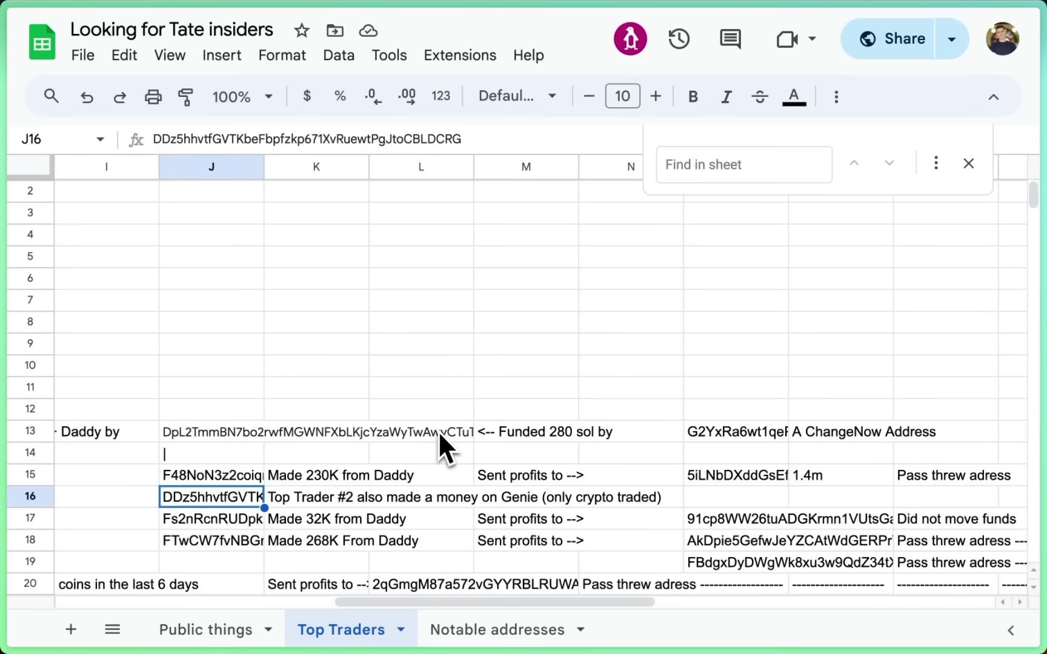
pyautogui.press('Right')
pyautogui.press('Right')
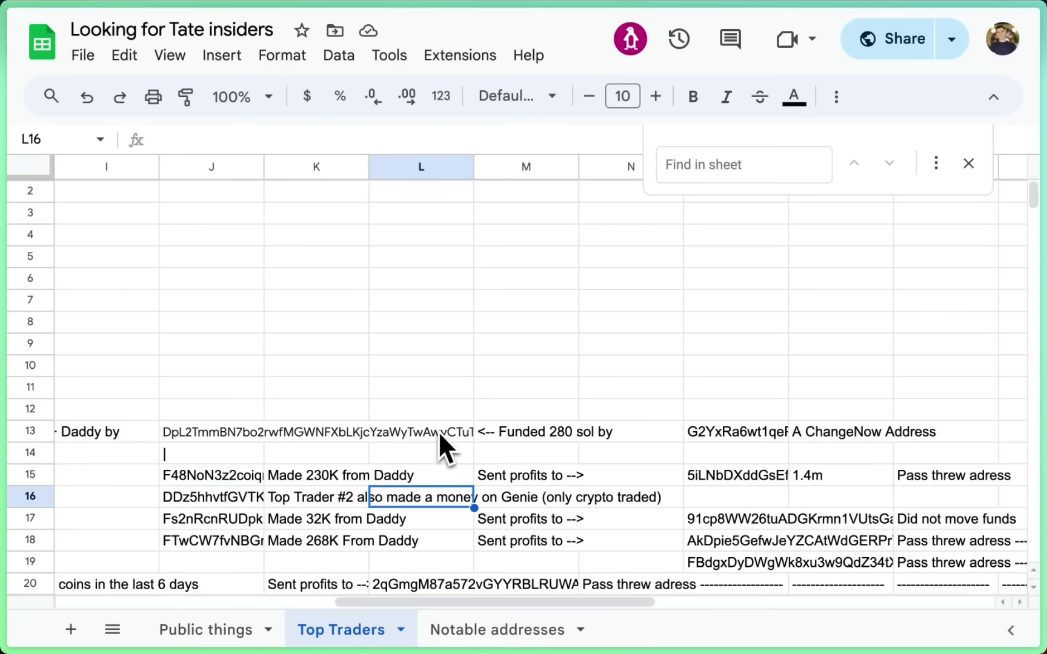
pyautogui.press('Left')
pyautogui.press('Down')
pyautogui.press('Left')
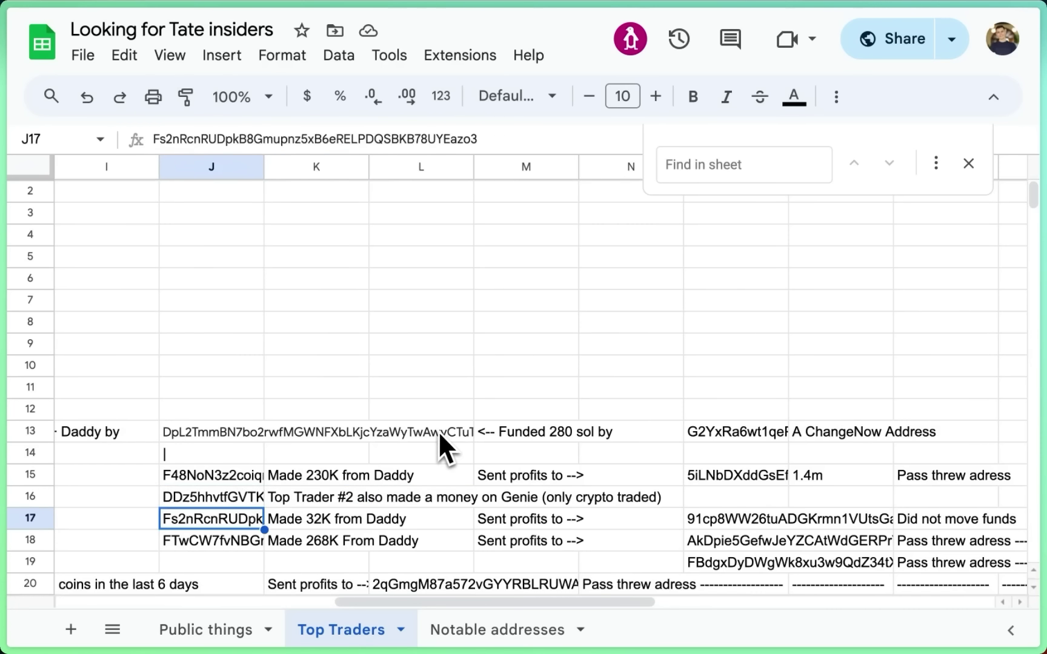
pyautogui.press('Right')
pyautogui.press('Left')
pyautogui.press('Down')
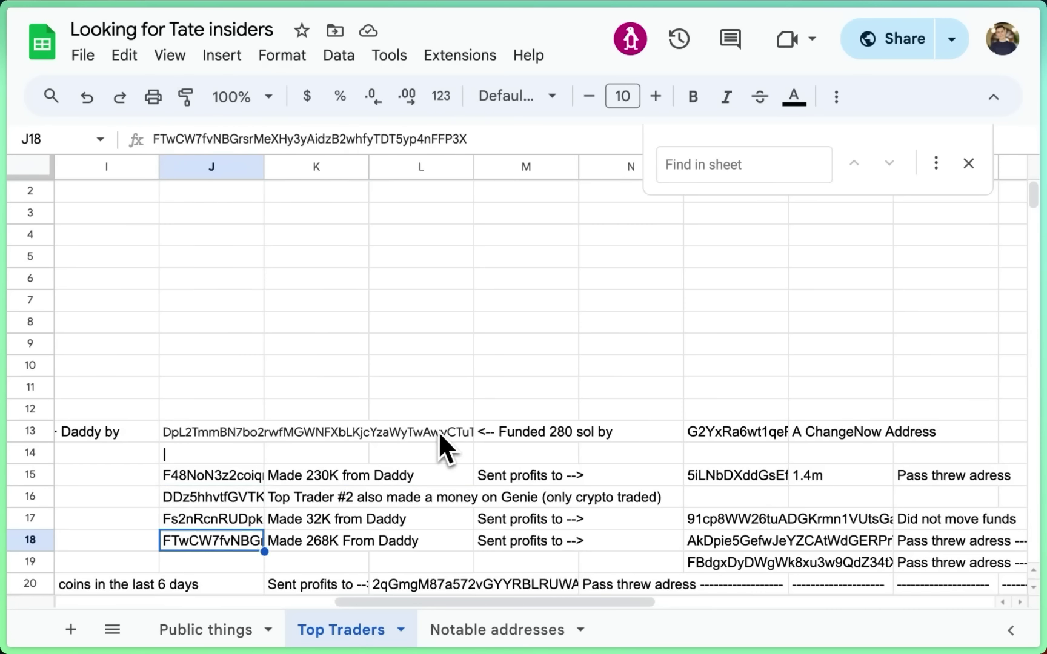
pyautogui.press('Right')
pyautogui.press('Right')
pyautogui.press('Right')
pyautogui.press('Right')
pyautogui.press('Right')
pyautogui.press('Right')
pyautogui.press('Right')
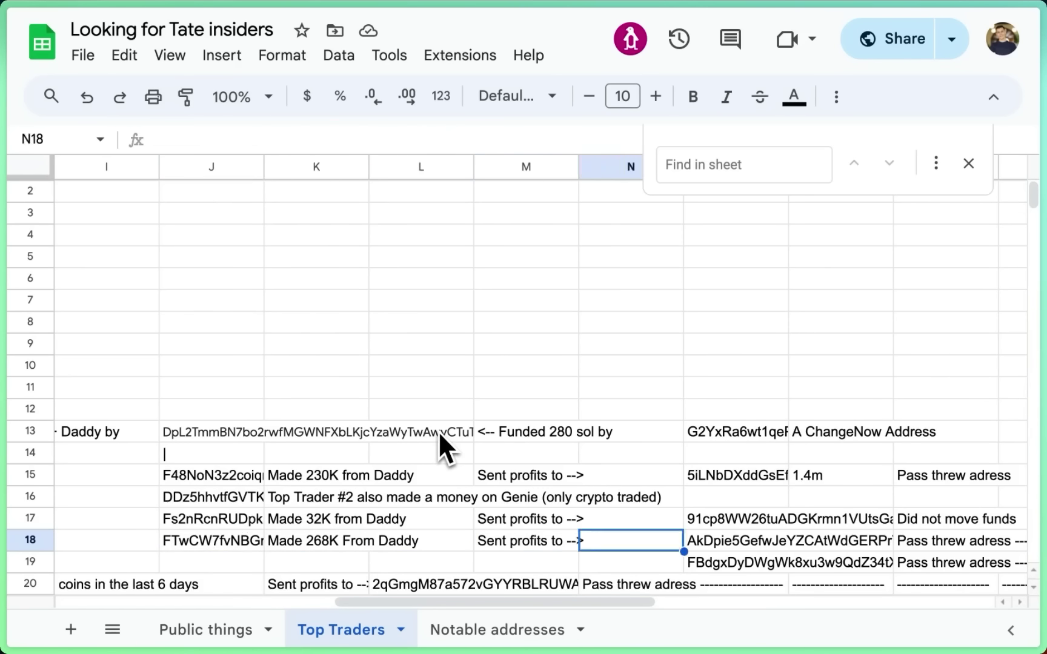
pyautogui.press('Left')
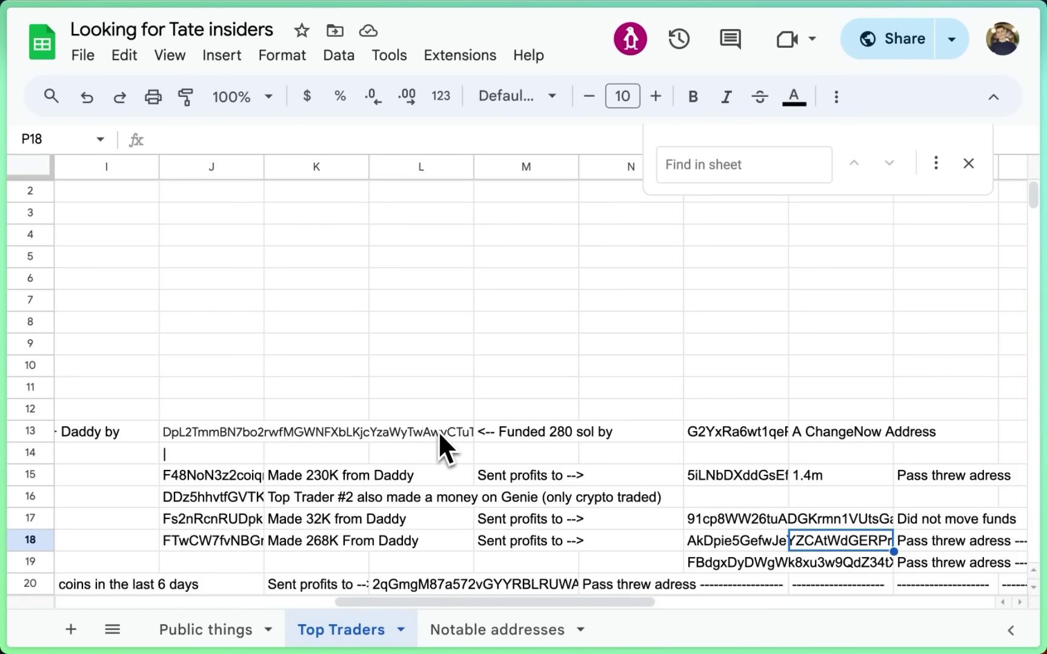
pyautogui.press('Up')
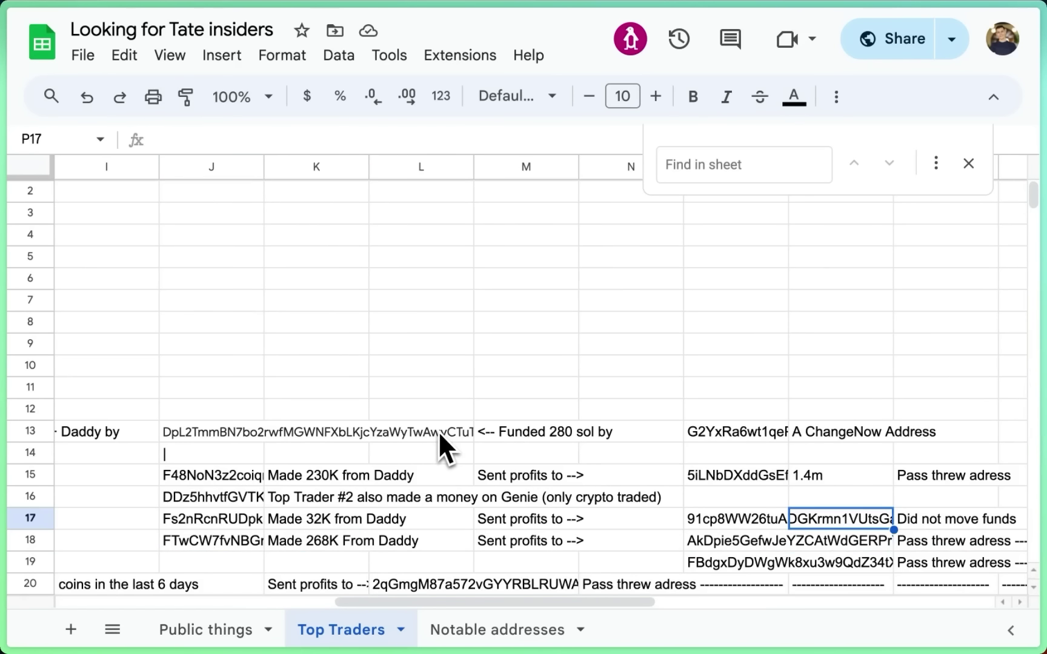
pyautogui.press('Left')
pyautogui.press('Down')
pyautogui.press('Right')
pyautogui.press('Right')
pyautogui.press('Right')
pyautogui.press('Right')
pyautogui.press('Right')
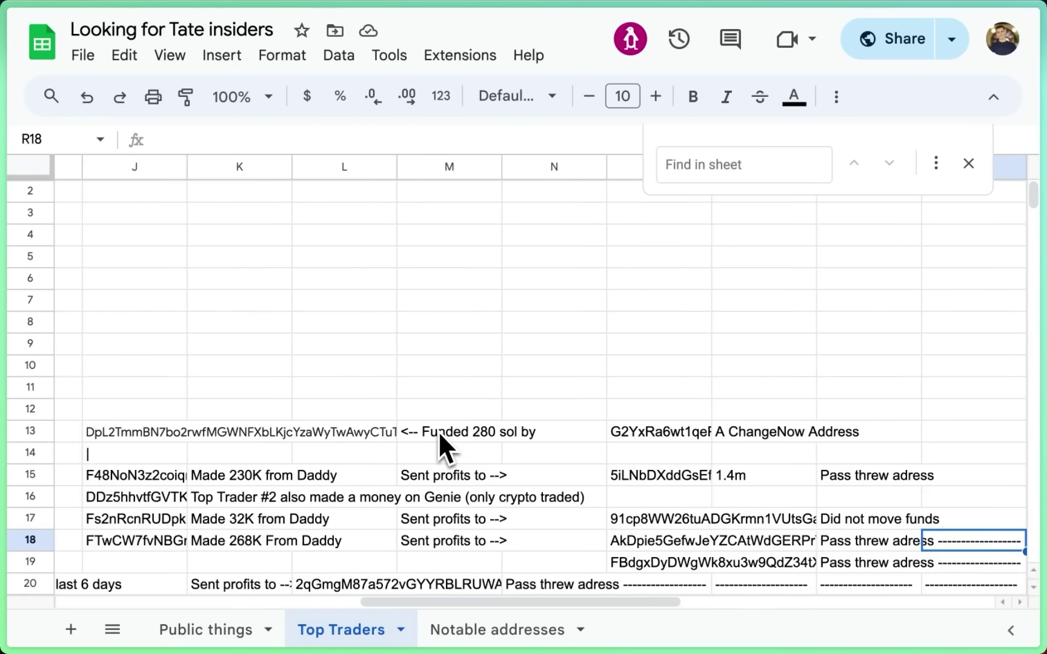
pyautogui.press('Up')
pyautogui.press('Up')
pyautogui.press('Left')
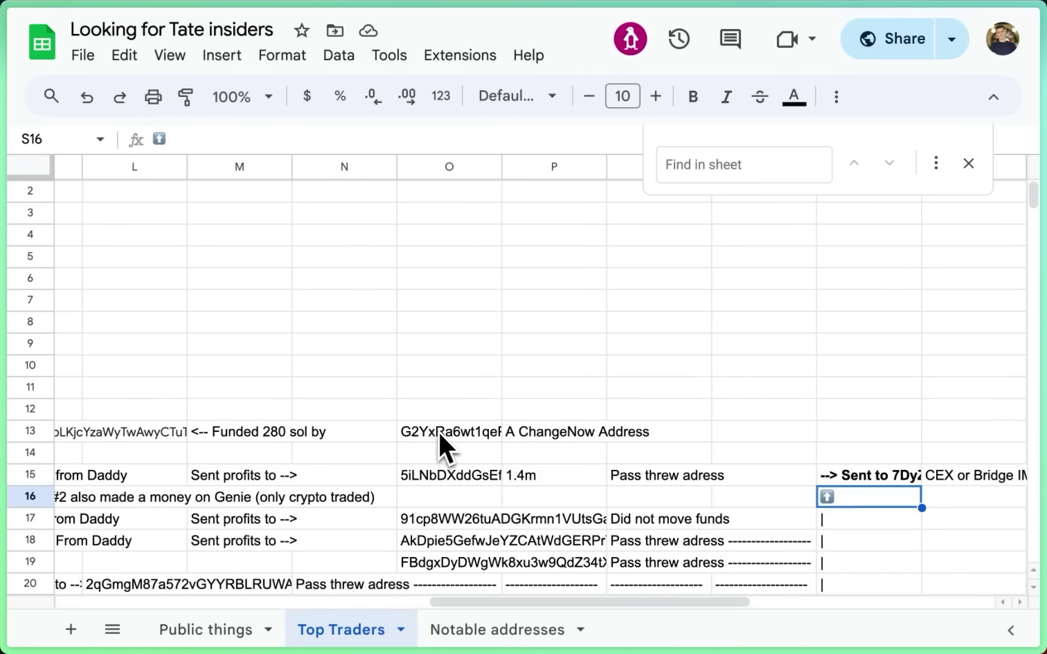
pyautogui.press('Down')
pyautogui.press('Left')
pyautogui.press('Left')
pyautogui.press('Left')
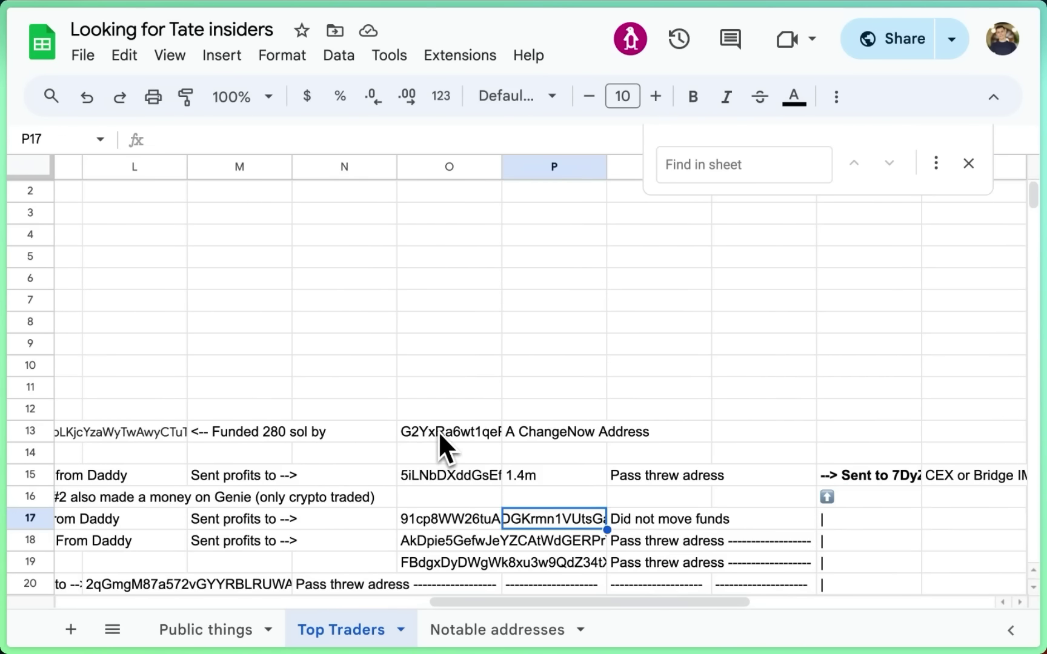
pyautogui.press('Left')
pyautogui.press('Left')
pyautogui.press('Left')
pyautogui.press('Left')
pyautogui.press('Left')
pyautogui.press('Left')
pyautogui.press('Right')
pyautogui.press('Right')
pyautogui.press('Right')
pyautogui.press('Down')
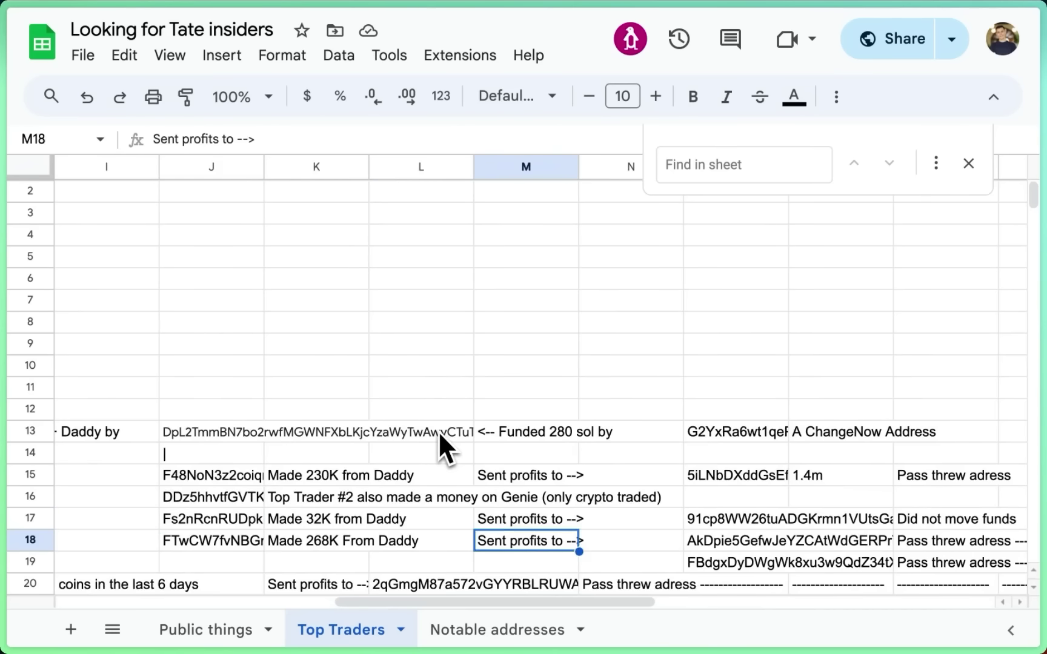
pyautogui.press('Down')
pyautogui.press('Left')
pyautogui.press('Left')
pyautogui.press('Left')
pyautogui.press('Left')
pyautogui.press('Left')
pyautogui.press('Left')
pyautogui.press('Left')
pyautogui.press('Left')
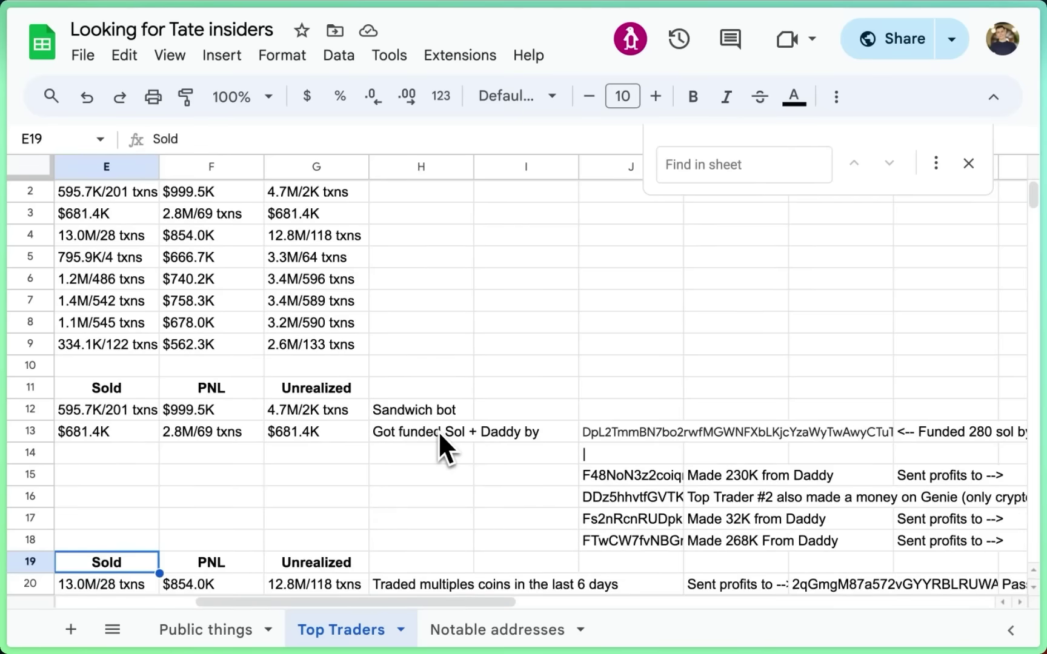
# Follow row 20's trader address and profit trail, then move up to row 15's Sent to note
pyautogui.press('Down')
pyautogui.press('Left')
pyautogui.press('Left')
pyautogui.press('Left')
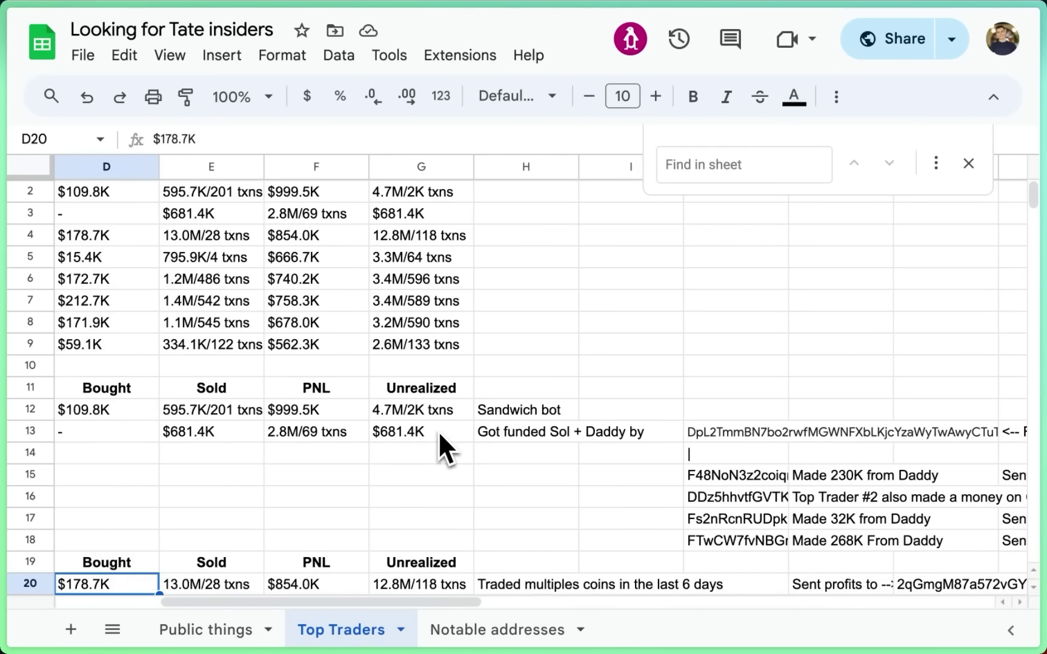
pyautogui.press('Right')
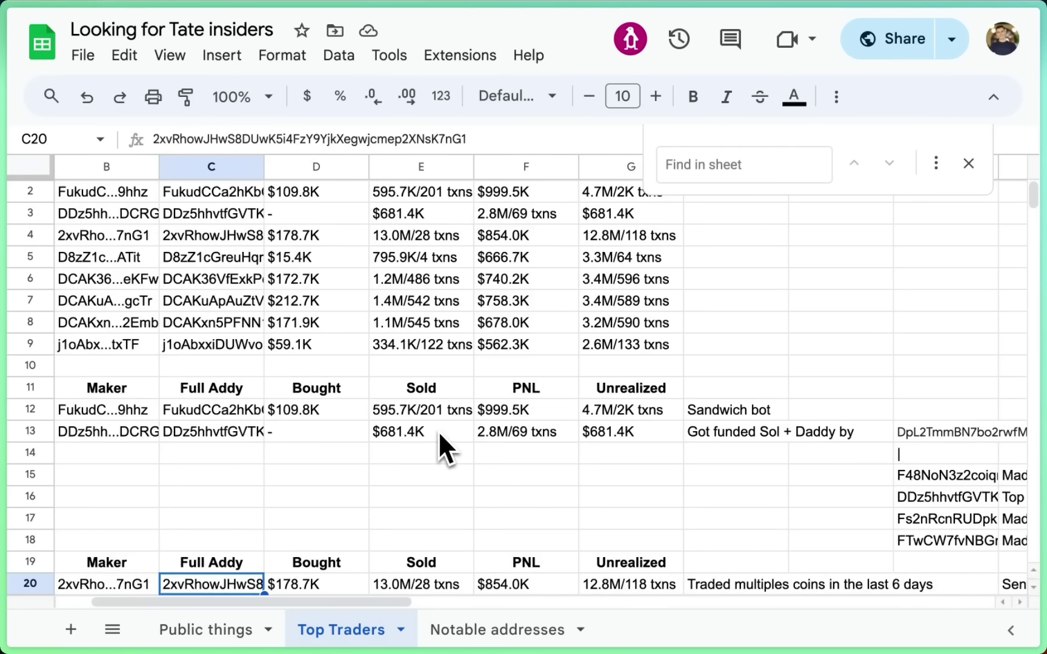
pyautogui.press('Right')
pyautogui.press('Right')
pyautogui.press('Right')
pyautogui.press('Right')
pyautogui.press('Right')
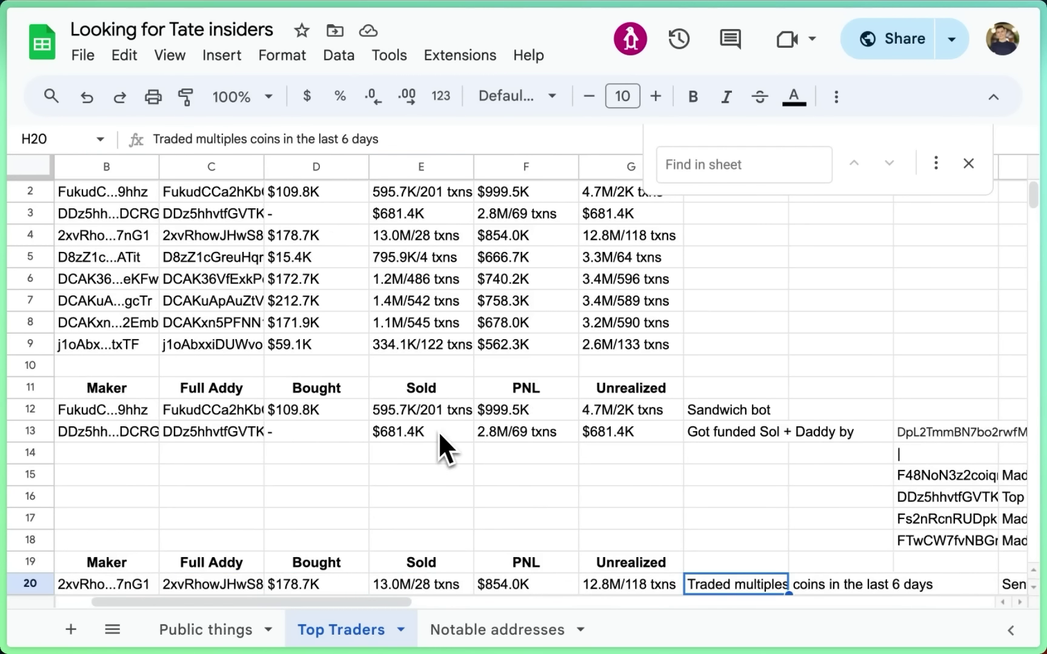
pyautogui.press('Right')
pyautogui.press('Right')
pyautogui.press('Right')
pyautogui.press('Right')
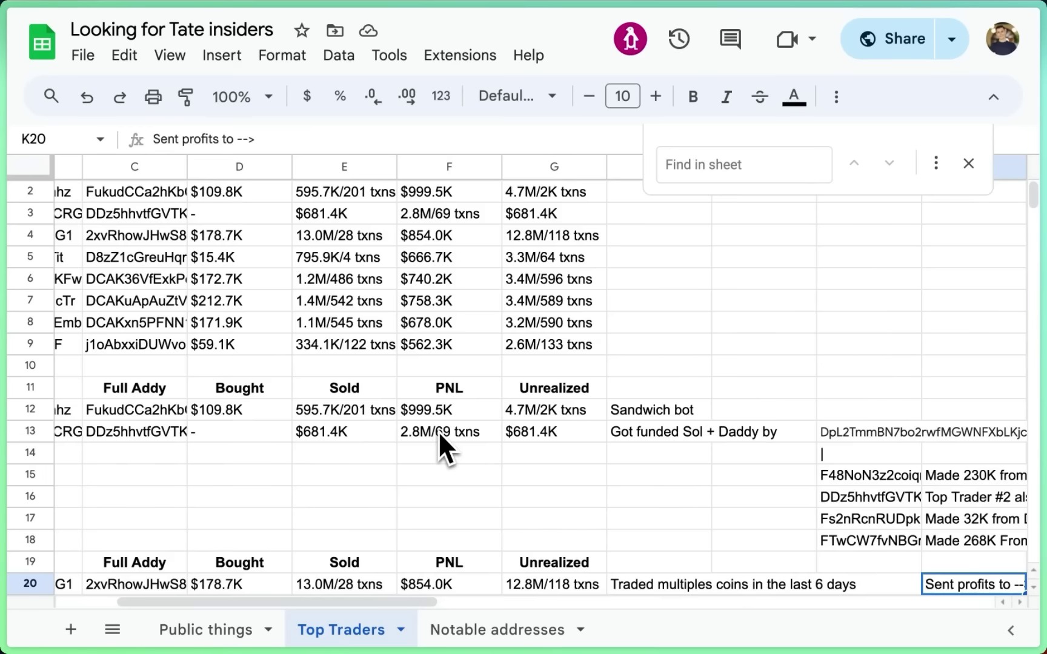
pyautogui.press('Left')
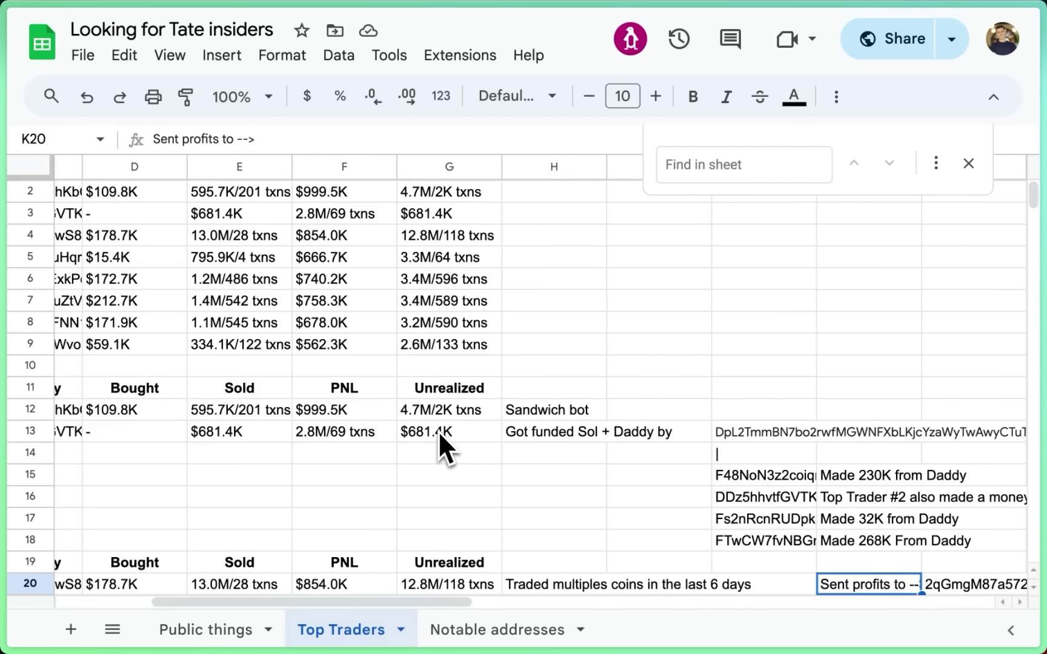
pyautogui.press('Right')
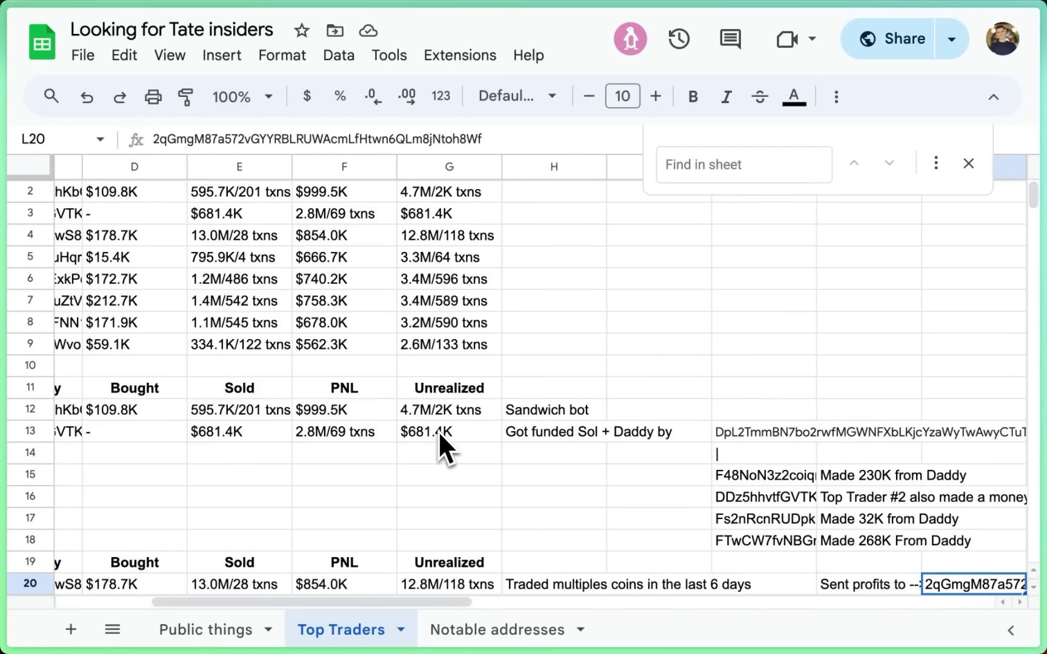
pyautogui.press('Right')
pyautogui.press('Right')
pyautogui.press('Right')
pyautogui.press('Right')
pyautogui.press('Right')
pyautogui.press('Right')
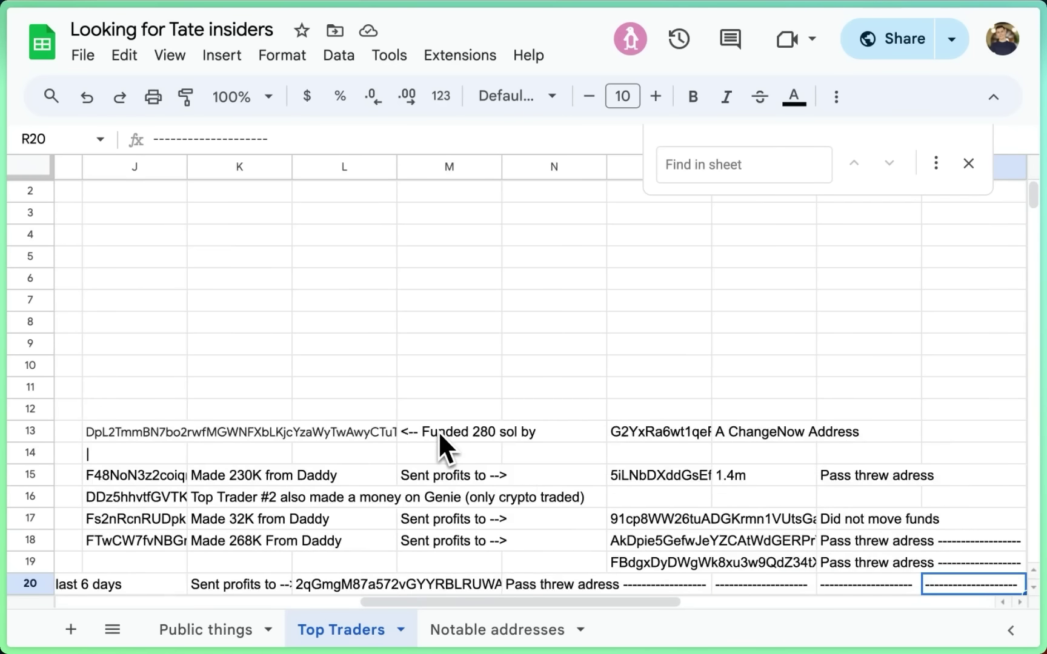
pyautogui.press('Right')
pyautogui.press('Right')
pyautogui.press('Up')
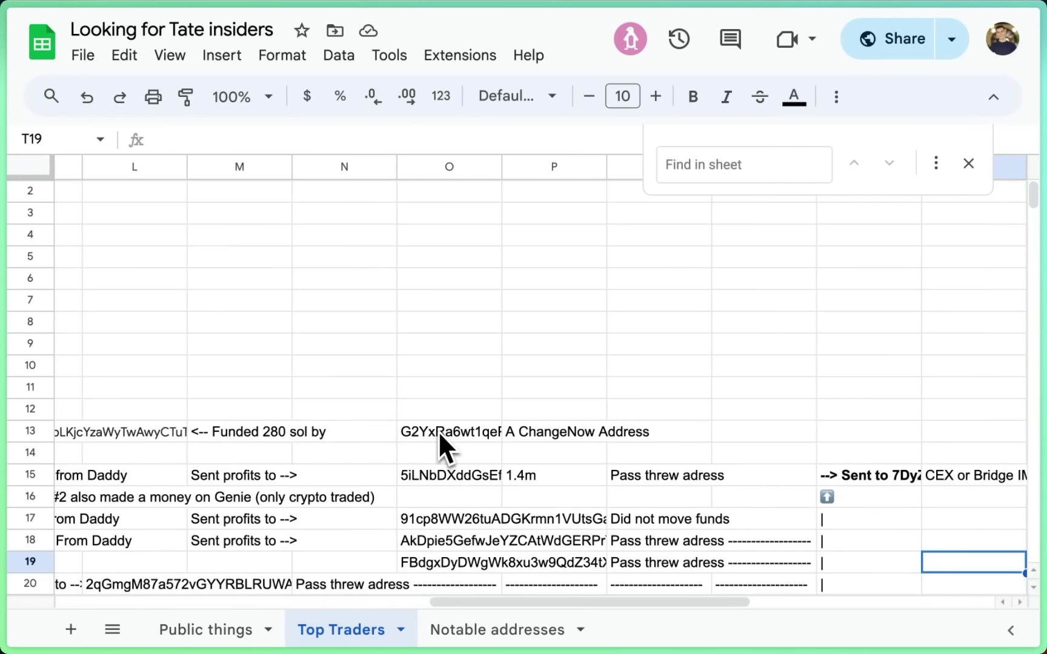
pyautogui.press('Up')
pyautogui.press('Up')
pyautogui.press('Up')
pyautogui.press('Left')
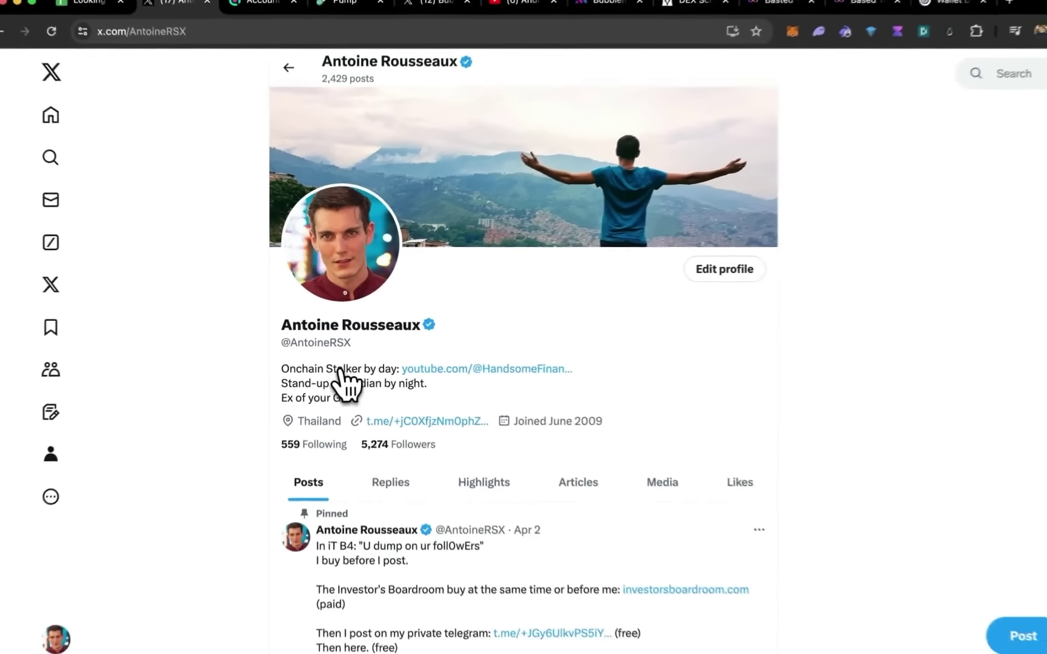
# Scroll through the X profile and its pinned post
pyautogui.scroll(-2, 347, 382)
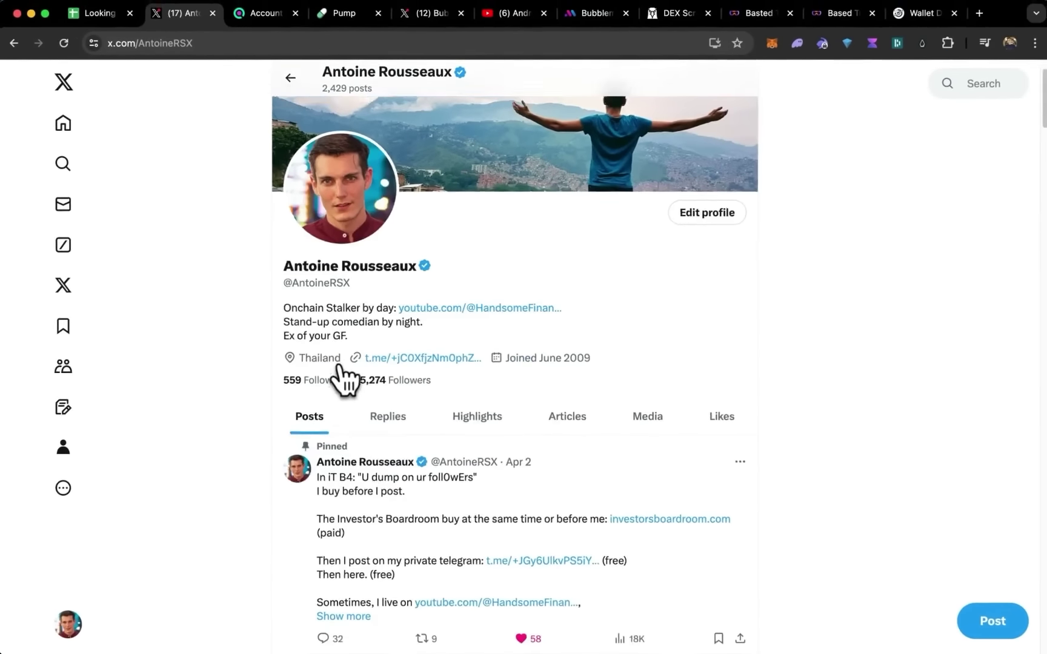
pyautogui.scroll(2, 346, 374)
pyautogui.scroll(-4, 345, 374)
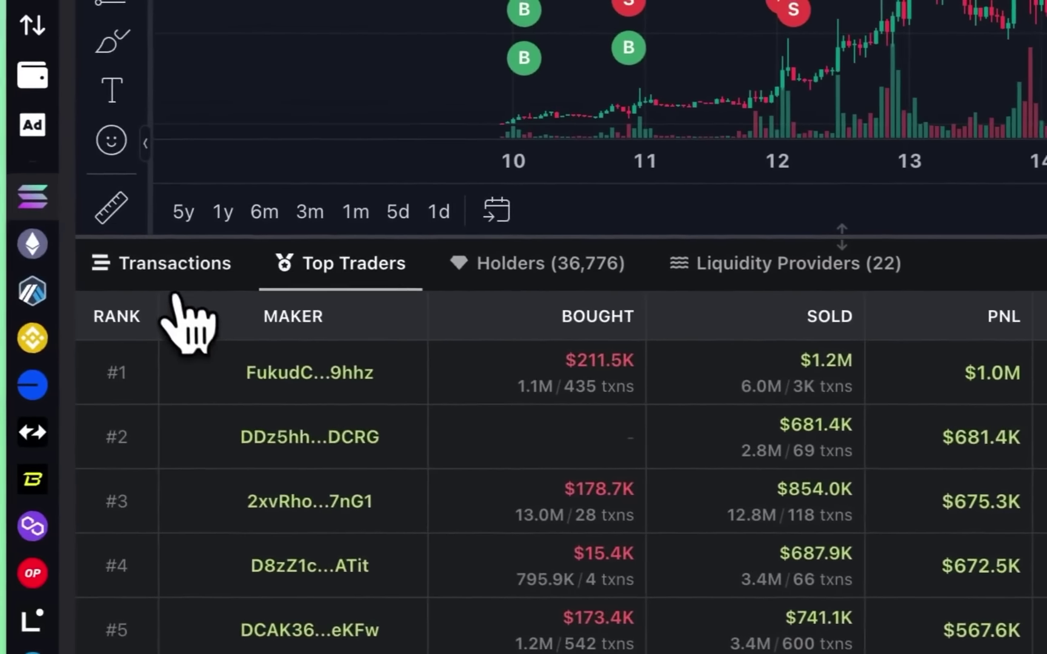
# List all recent DADDY/SOL transactions without the Maker filter and enlarge the price chart
pyautogui.click(100, 261)
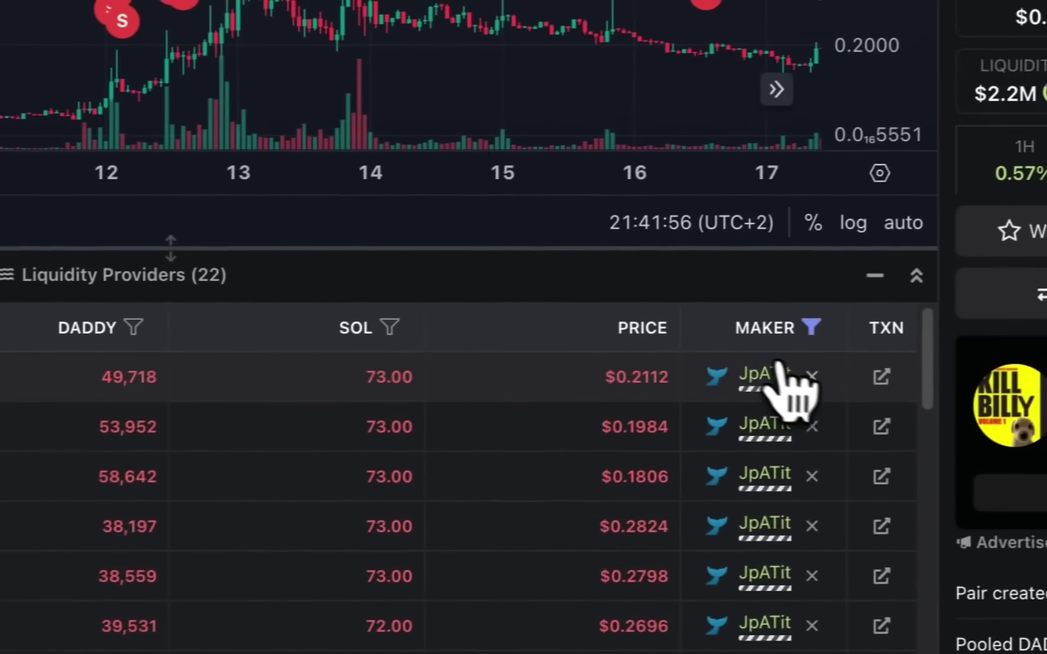
pyautogui.click(791, 327)
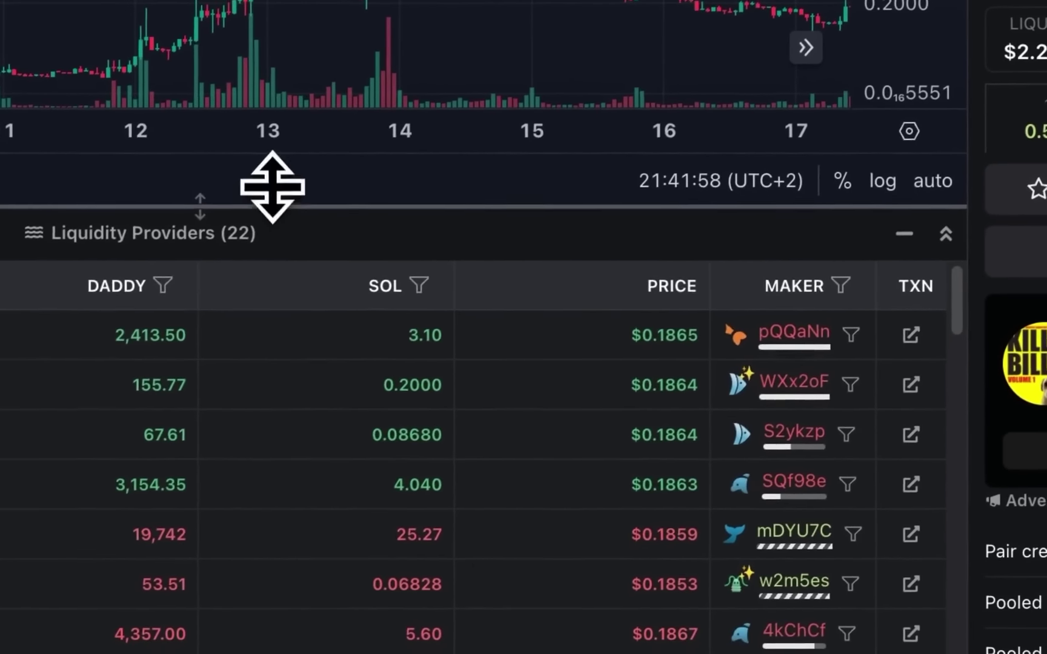
pyautogui.moveTo(227, 245); pyautogui.dragTo(261, 433)
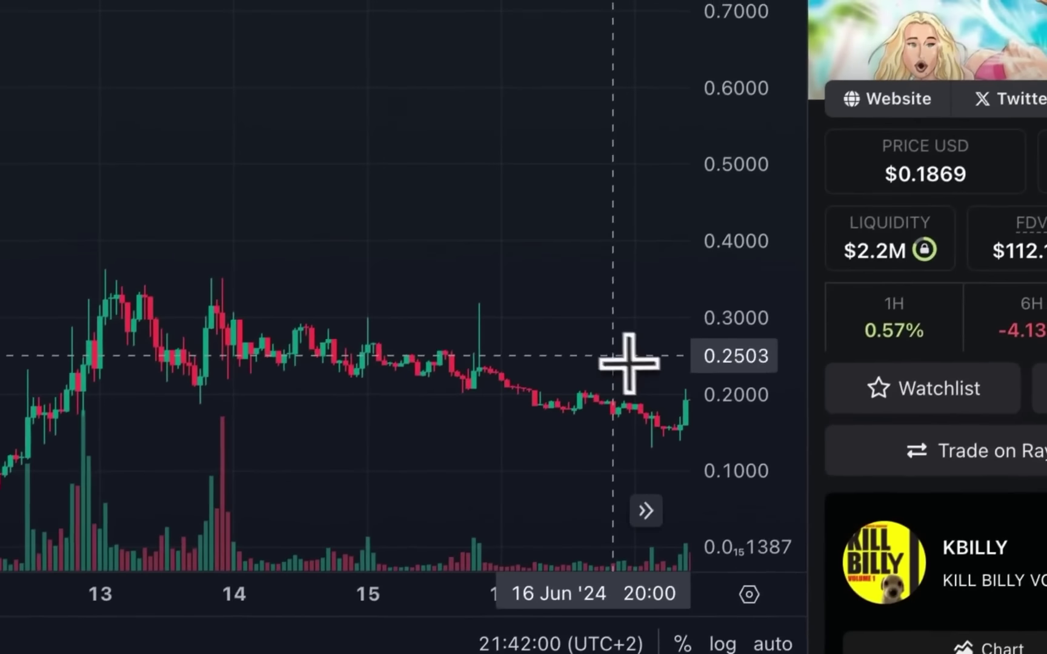
pyautogui.moveTo(668, 121); pyautogui.dragTo(580, 39)
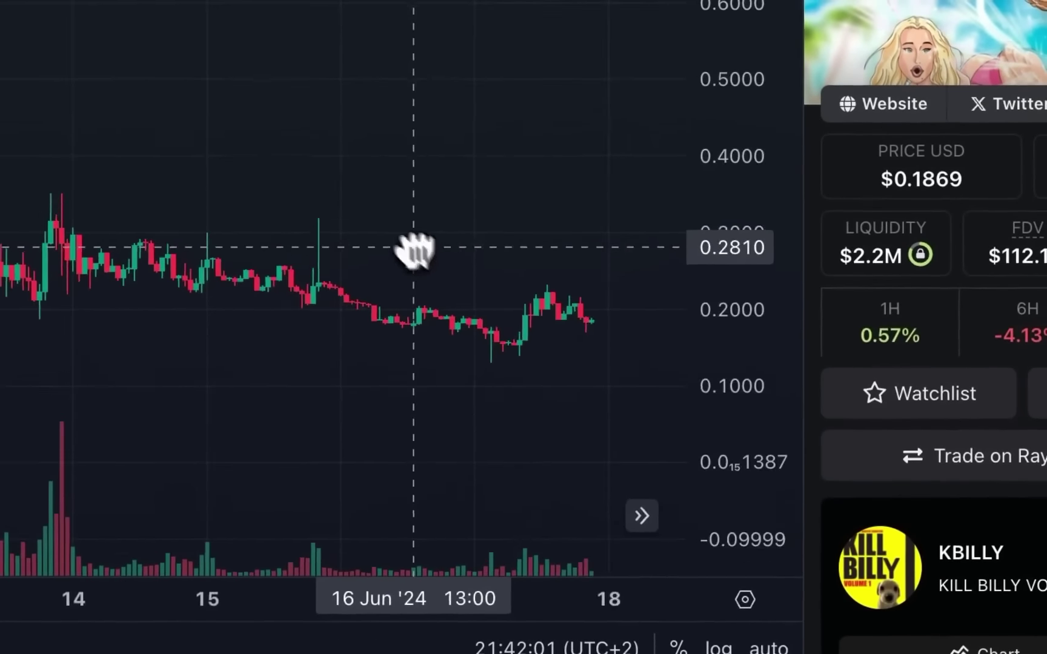
pyautogui.moveTo(415, 250); pyautogui.dragTo(504, 150)
# Zoom the chart to 12–15 Jun, review the trades table, and return to Top Traders
pyautogui.scroll(2, 689, 246)
pyautogui.hscroll(1, 593, 439)
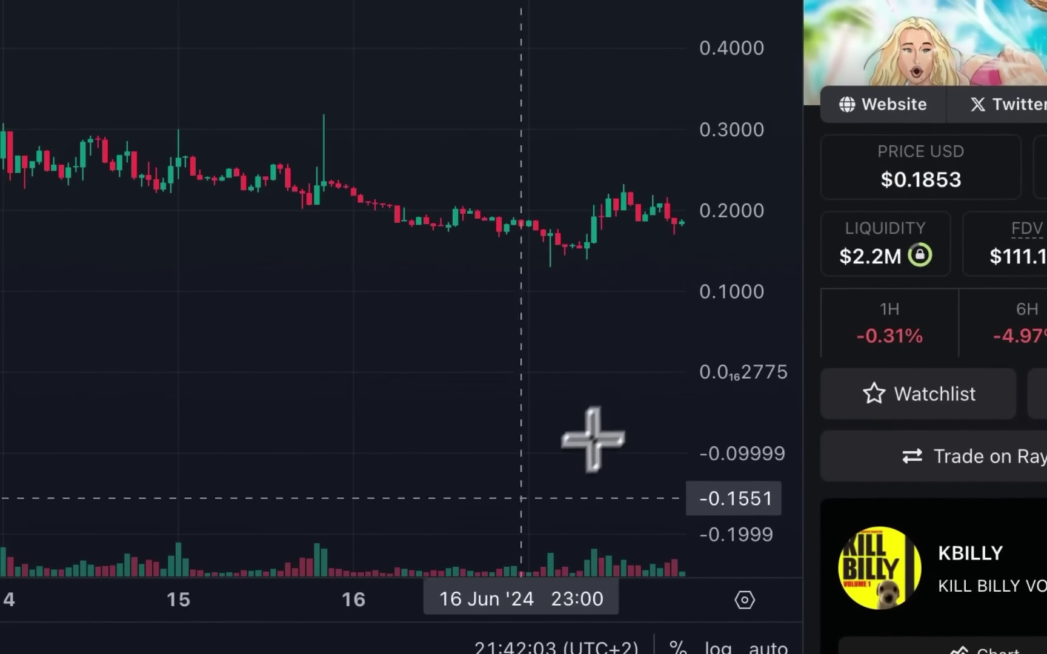
pyautogui.moveTo(155, 438); pyautogui.dragTo(485, 525)
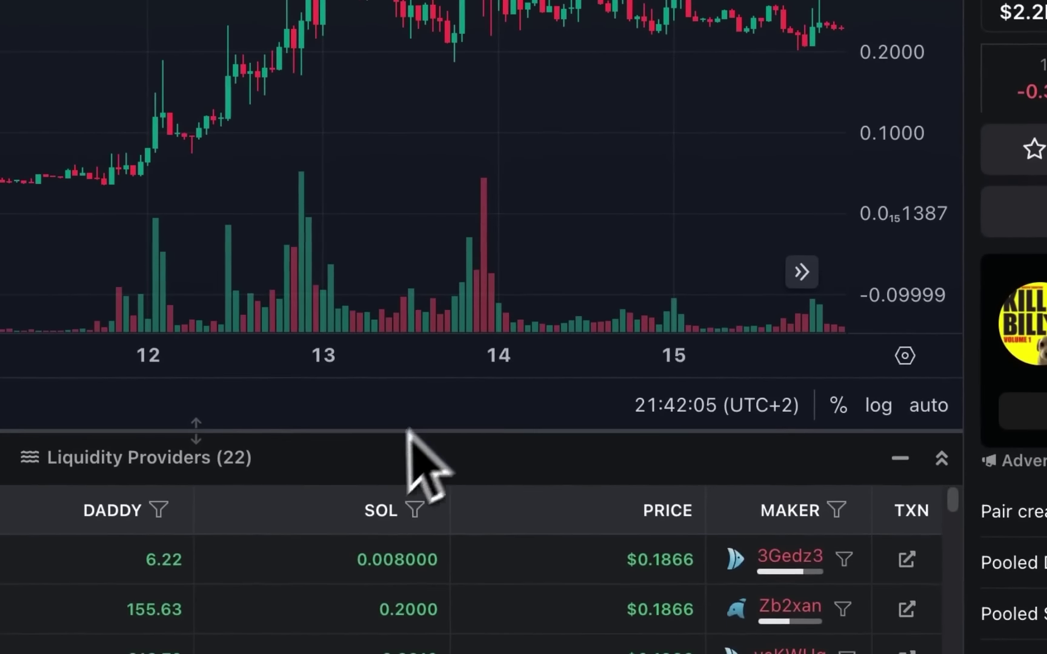
pyautogui.moveTo(367, 435); pyautogui.dragTo(424, 241)
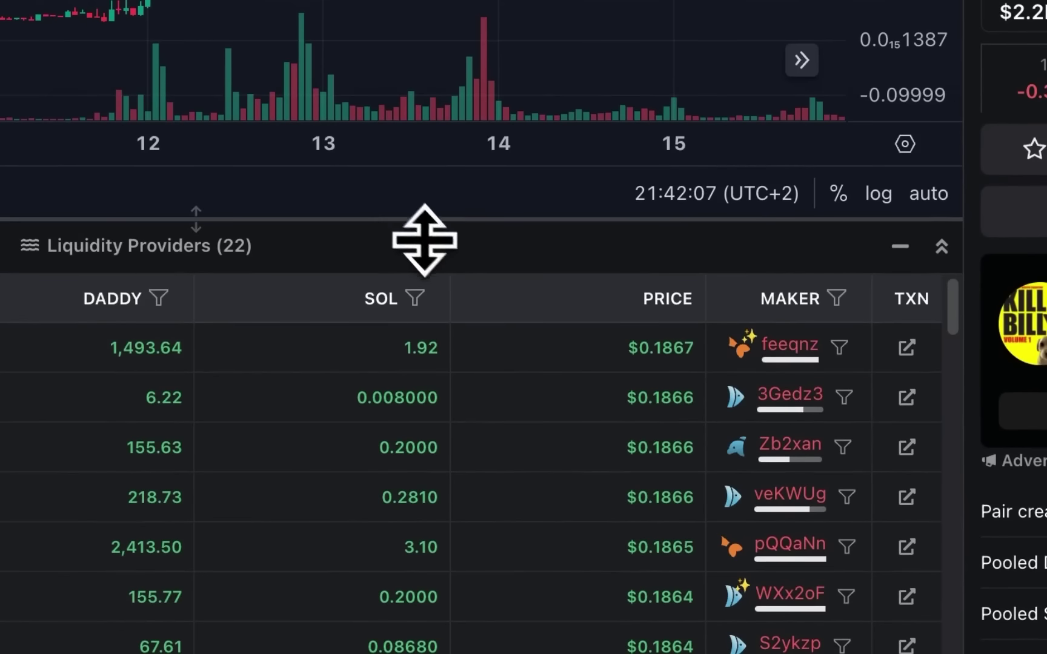
pyautogui.moveTo(738, 420)
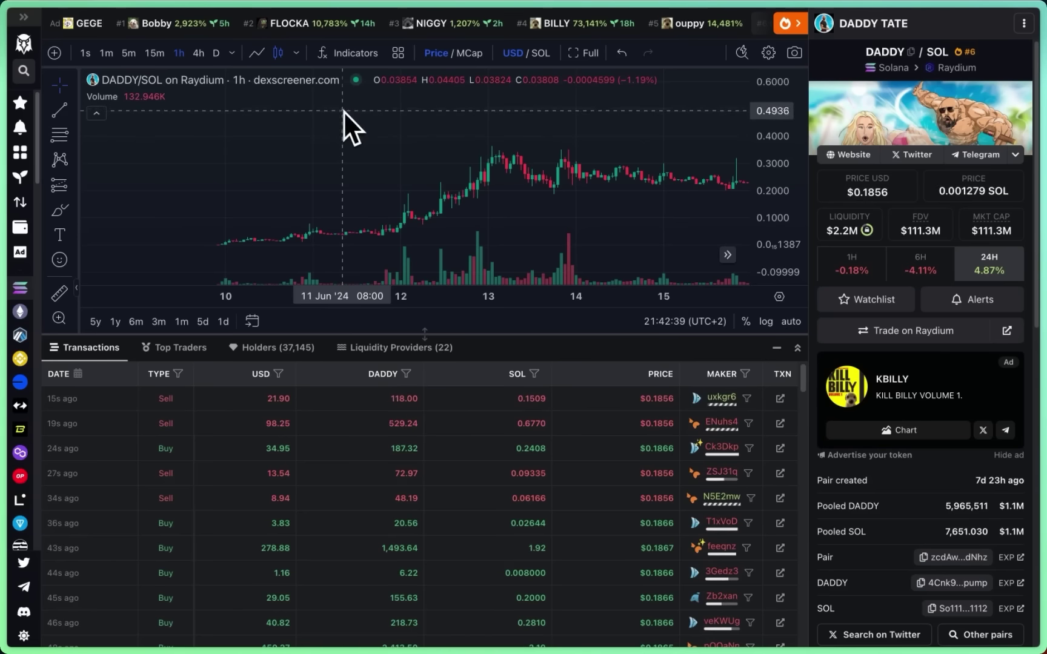
pyautogui.scroll(1, 437, 205)
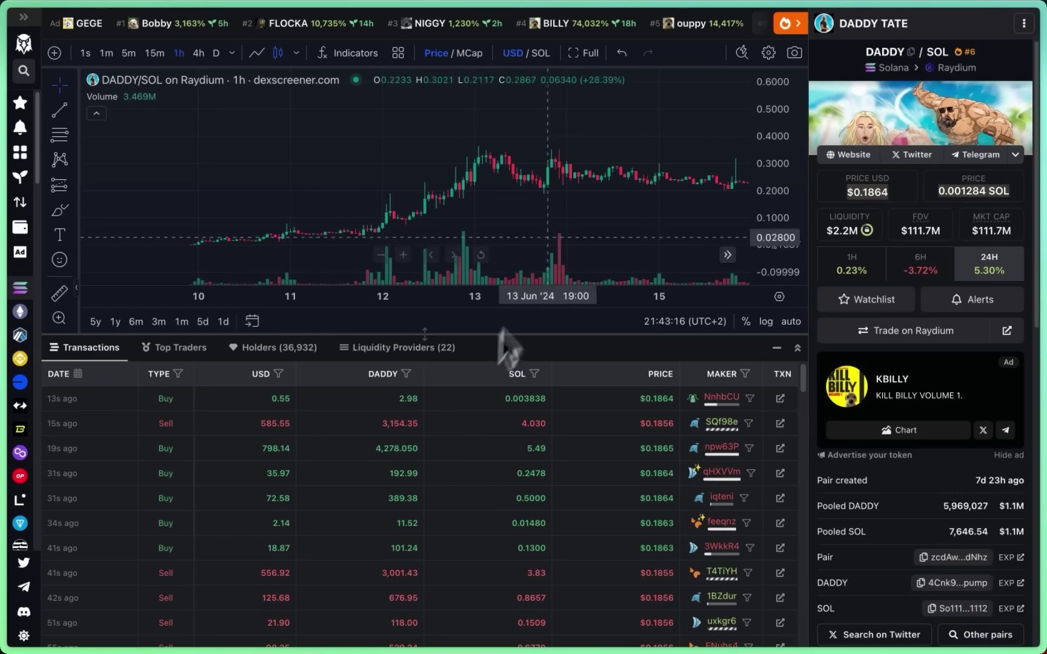
pyautogui.scroll(3, 764, 148)
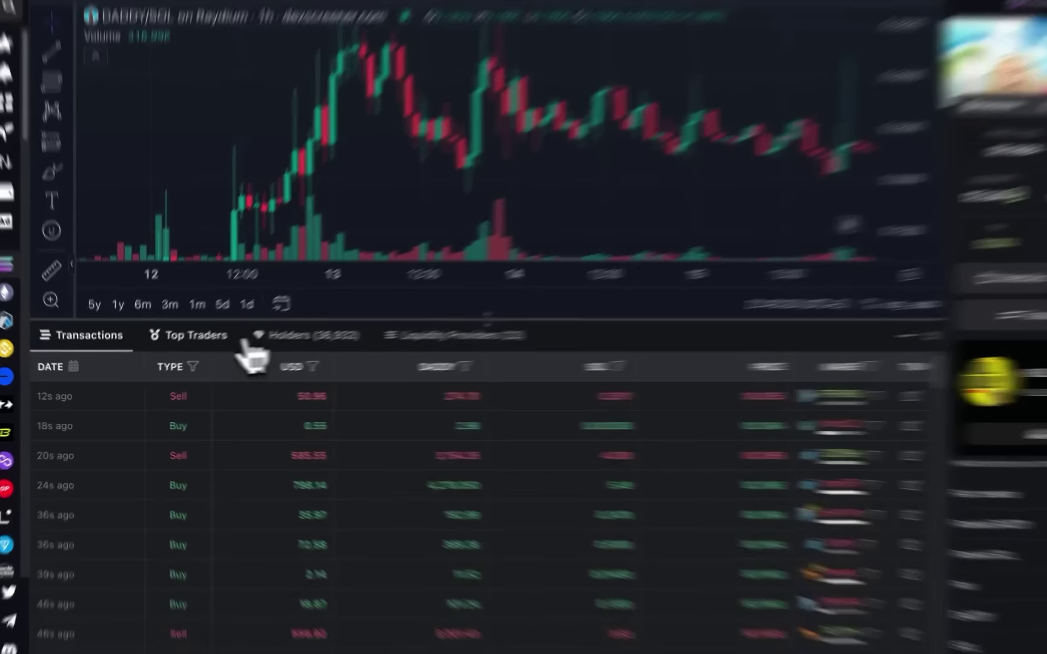
pyautogui.click(211, 338)
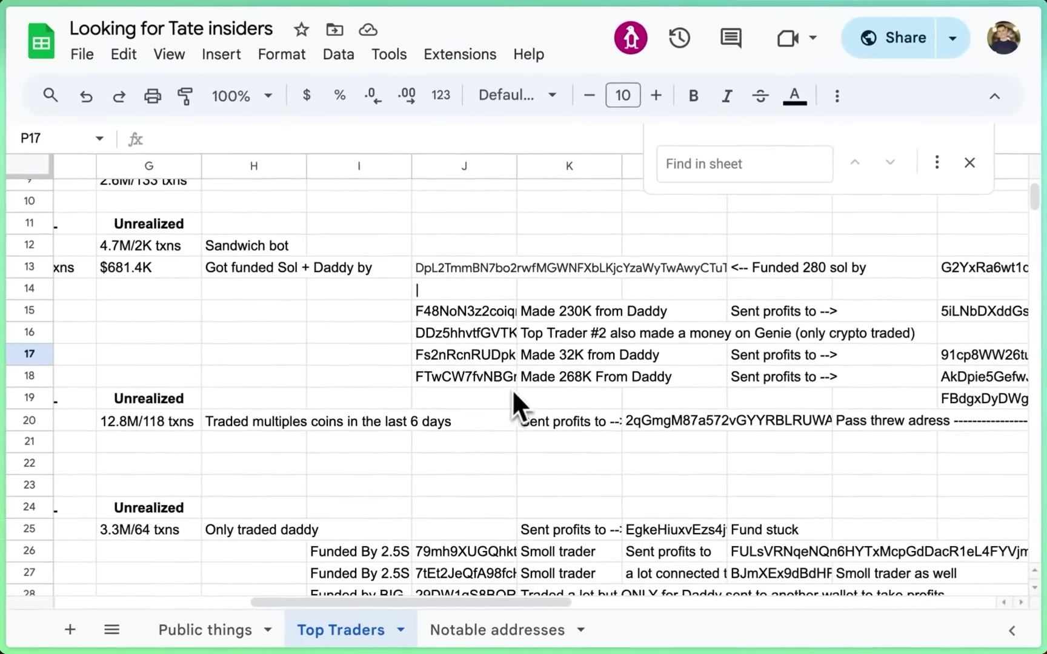
pyautogui.scroll(1, 515, 387)
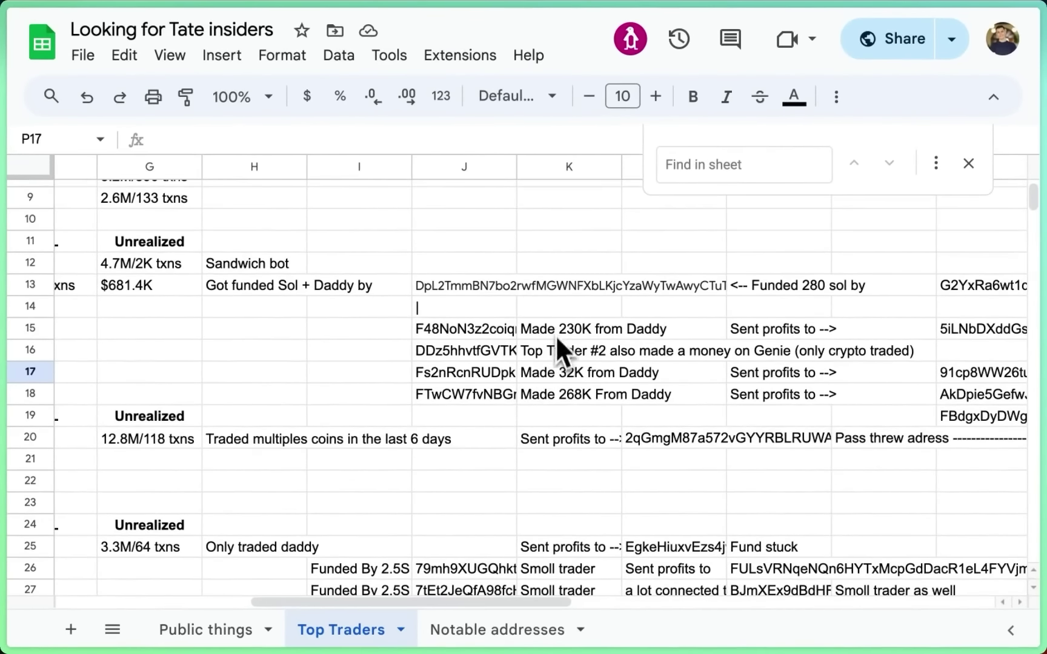
pyautogui.hscroll(-2, 537, 370)
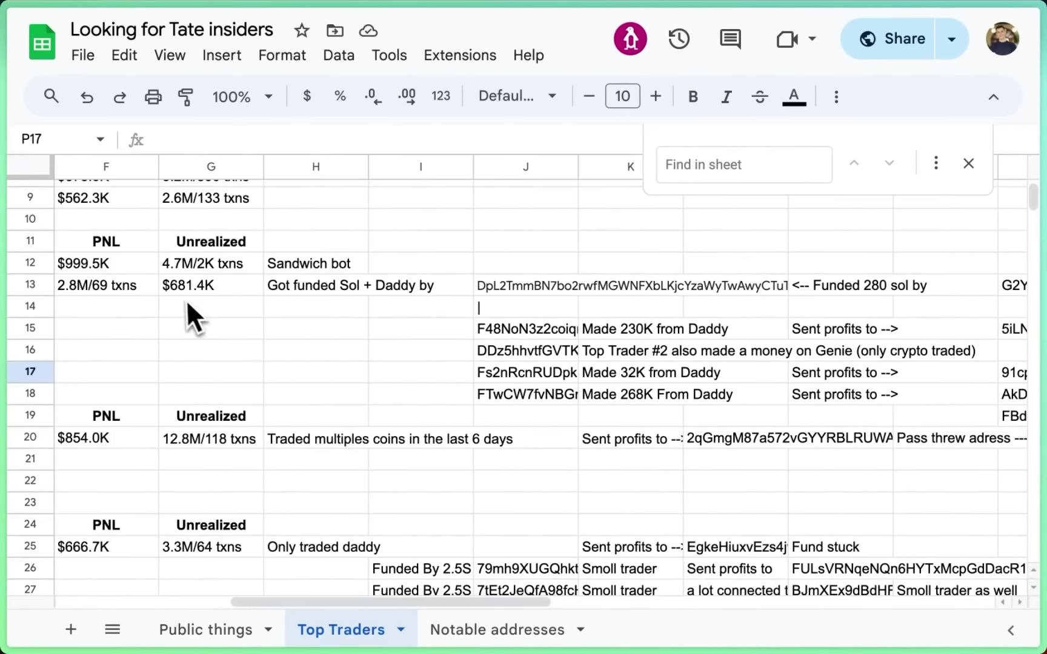
pyautogui.hscroll(1, 351, 371)
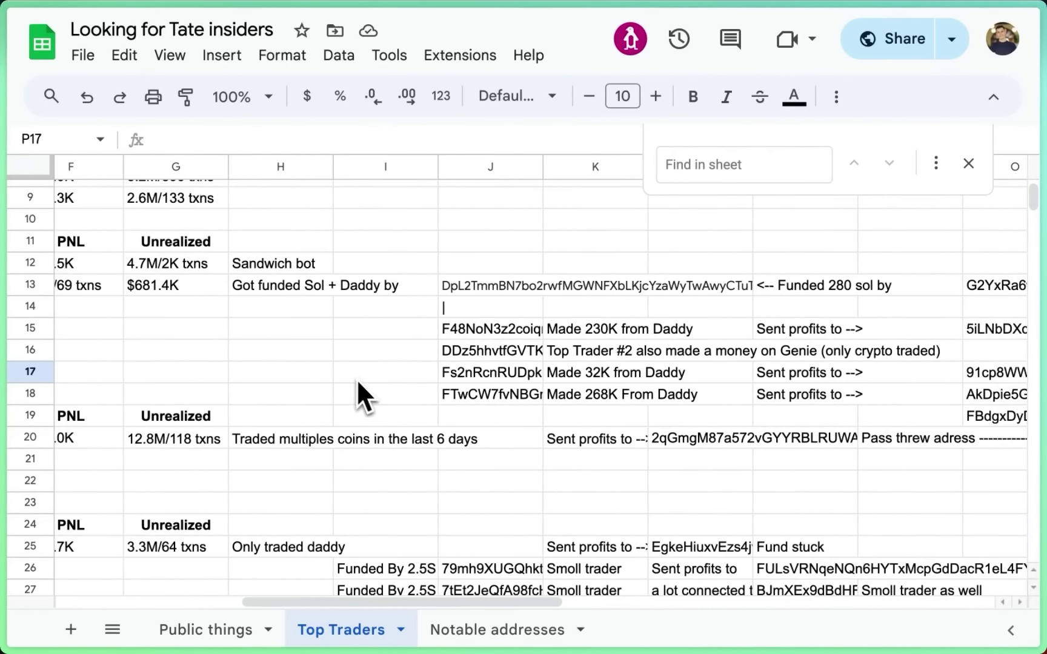